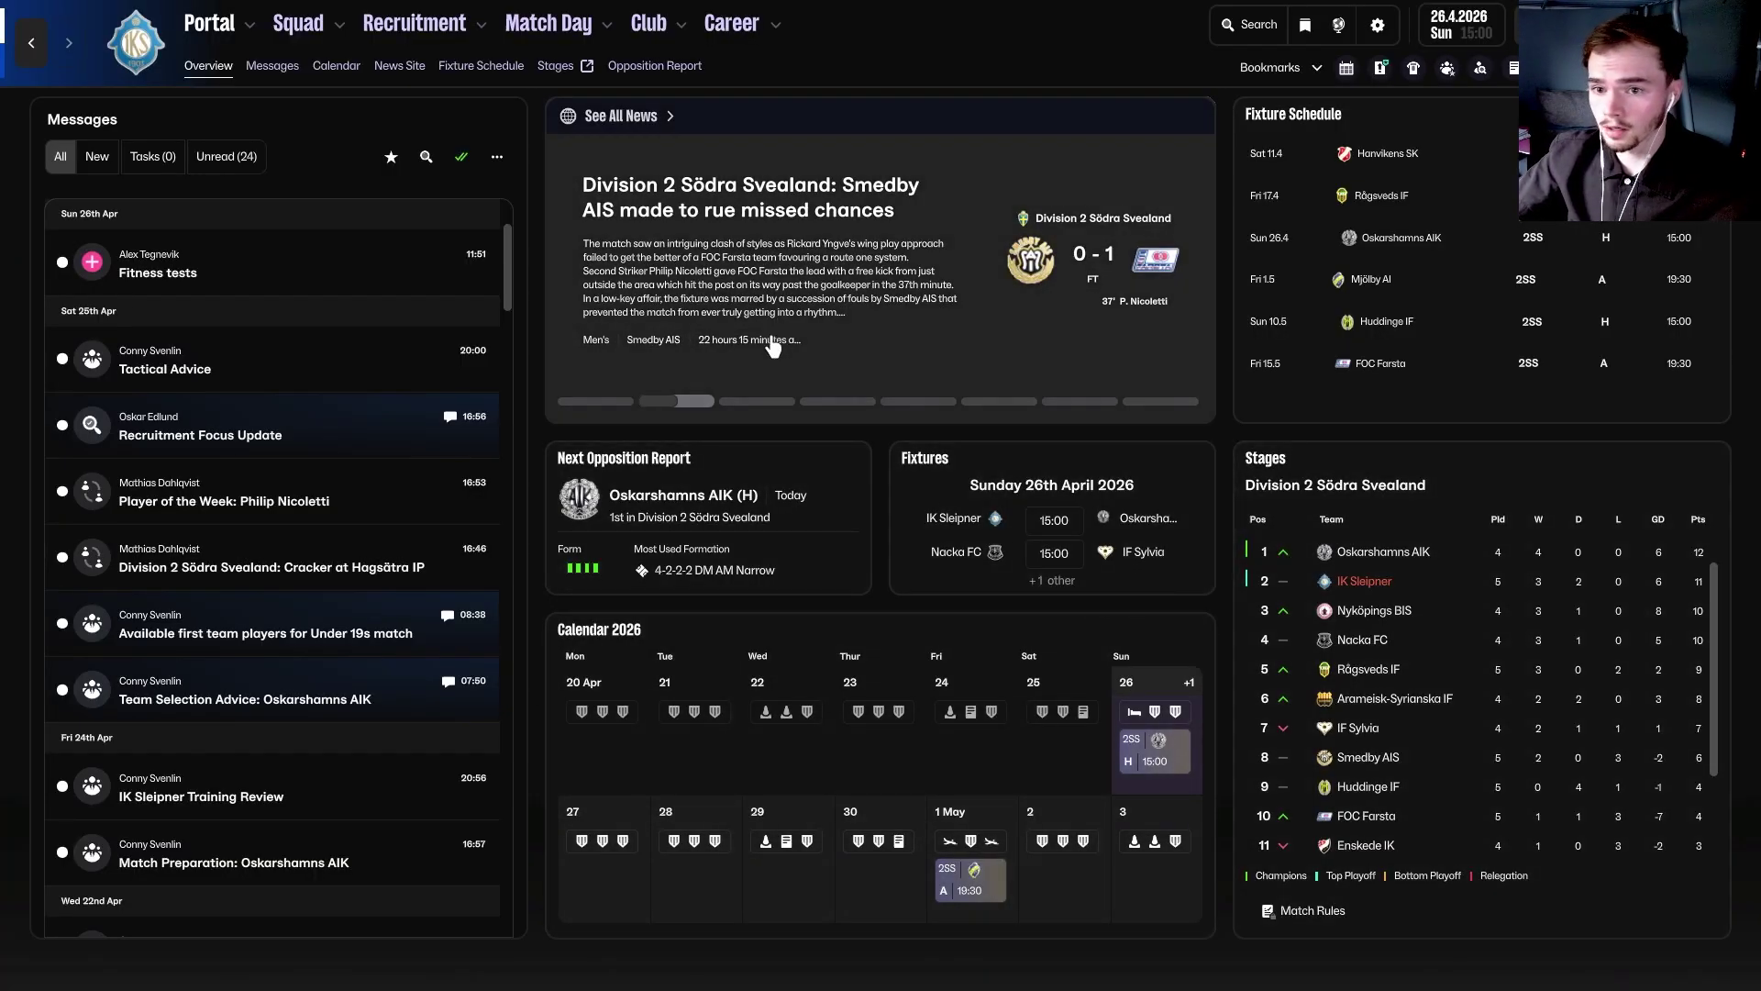
# Look over the Squad overview and open the squad shortcut from the bookmarks.
pyautogui.click(298, 23)
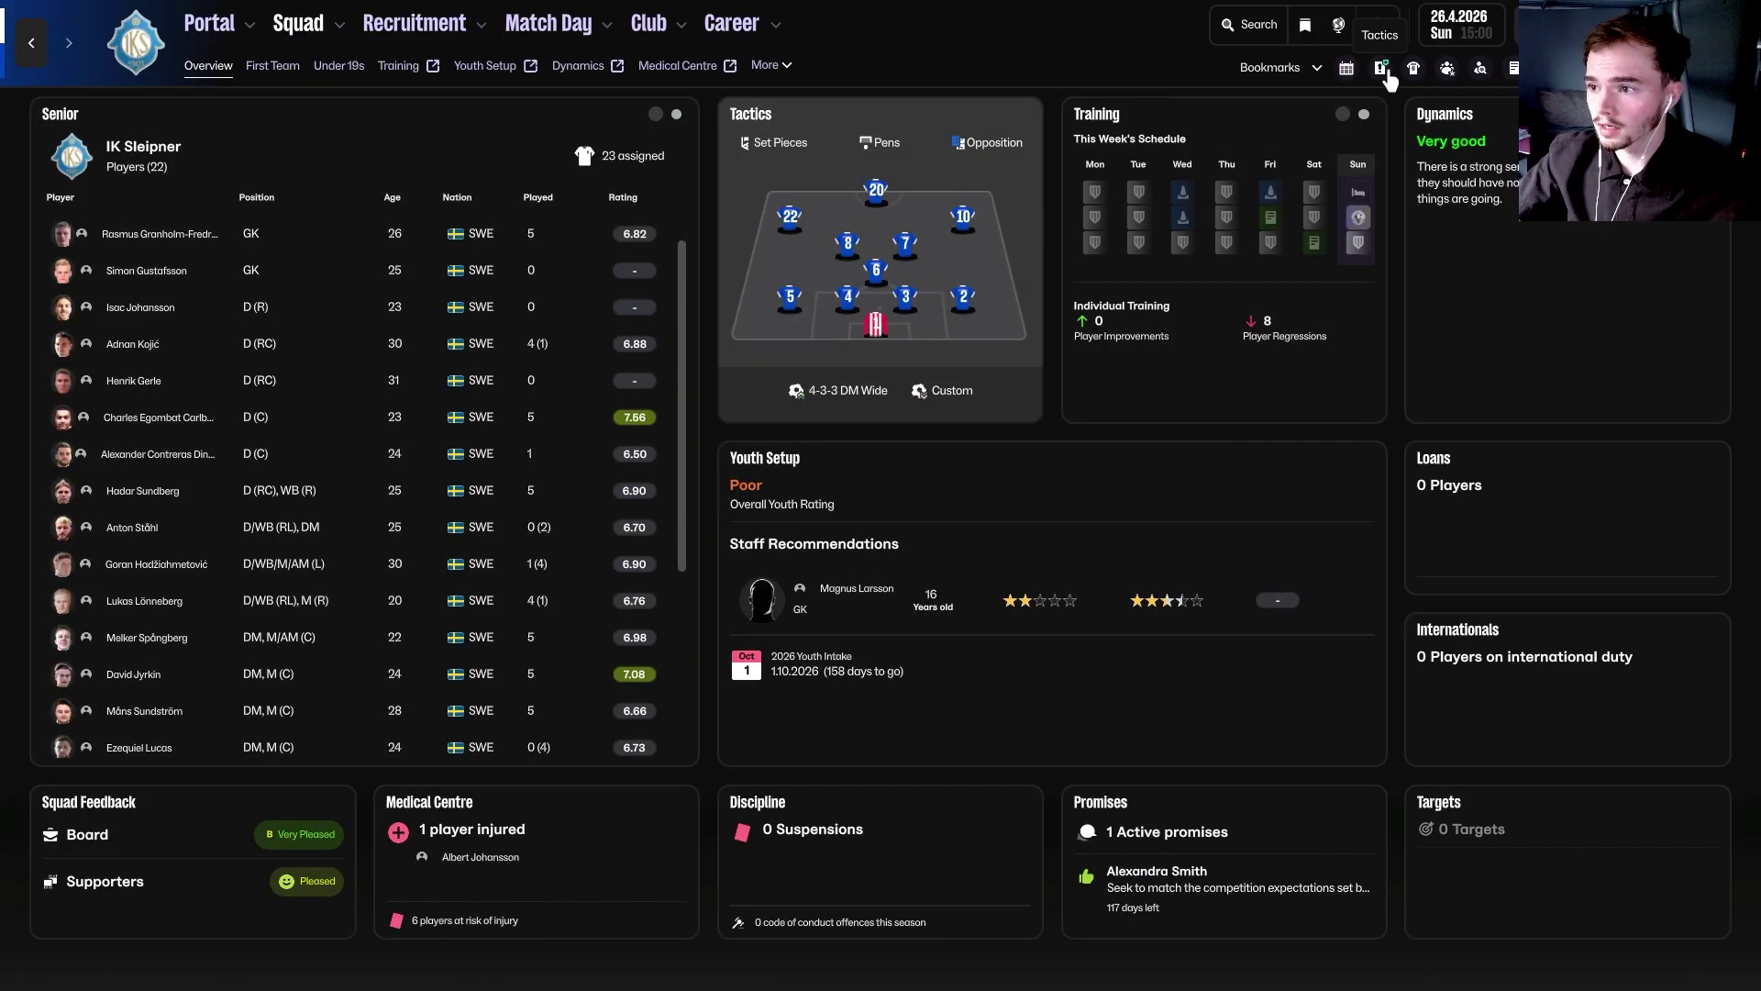
pyautogui.click(1413, 68)
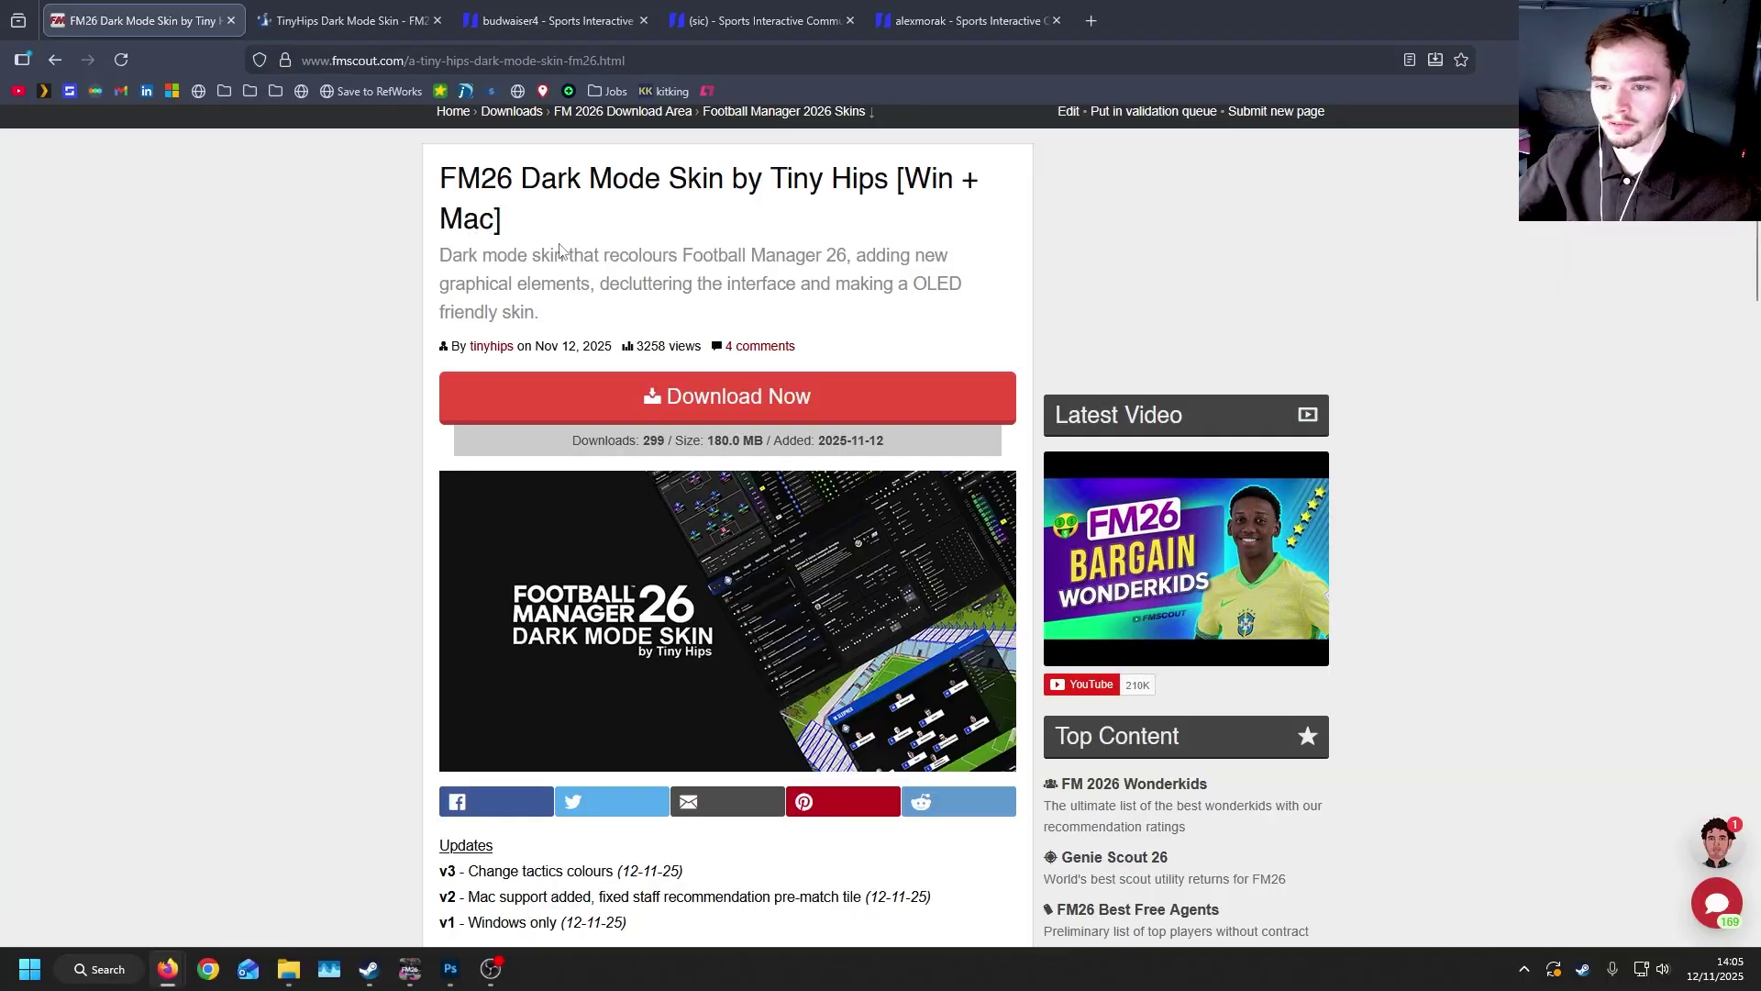
# Look at the TinyHips Dark Mode Skin page on sortitoutsi and the skin creators' Sports Interactive community profiles.
pyautogui.click(398, 25)
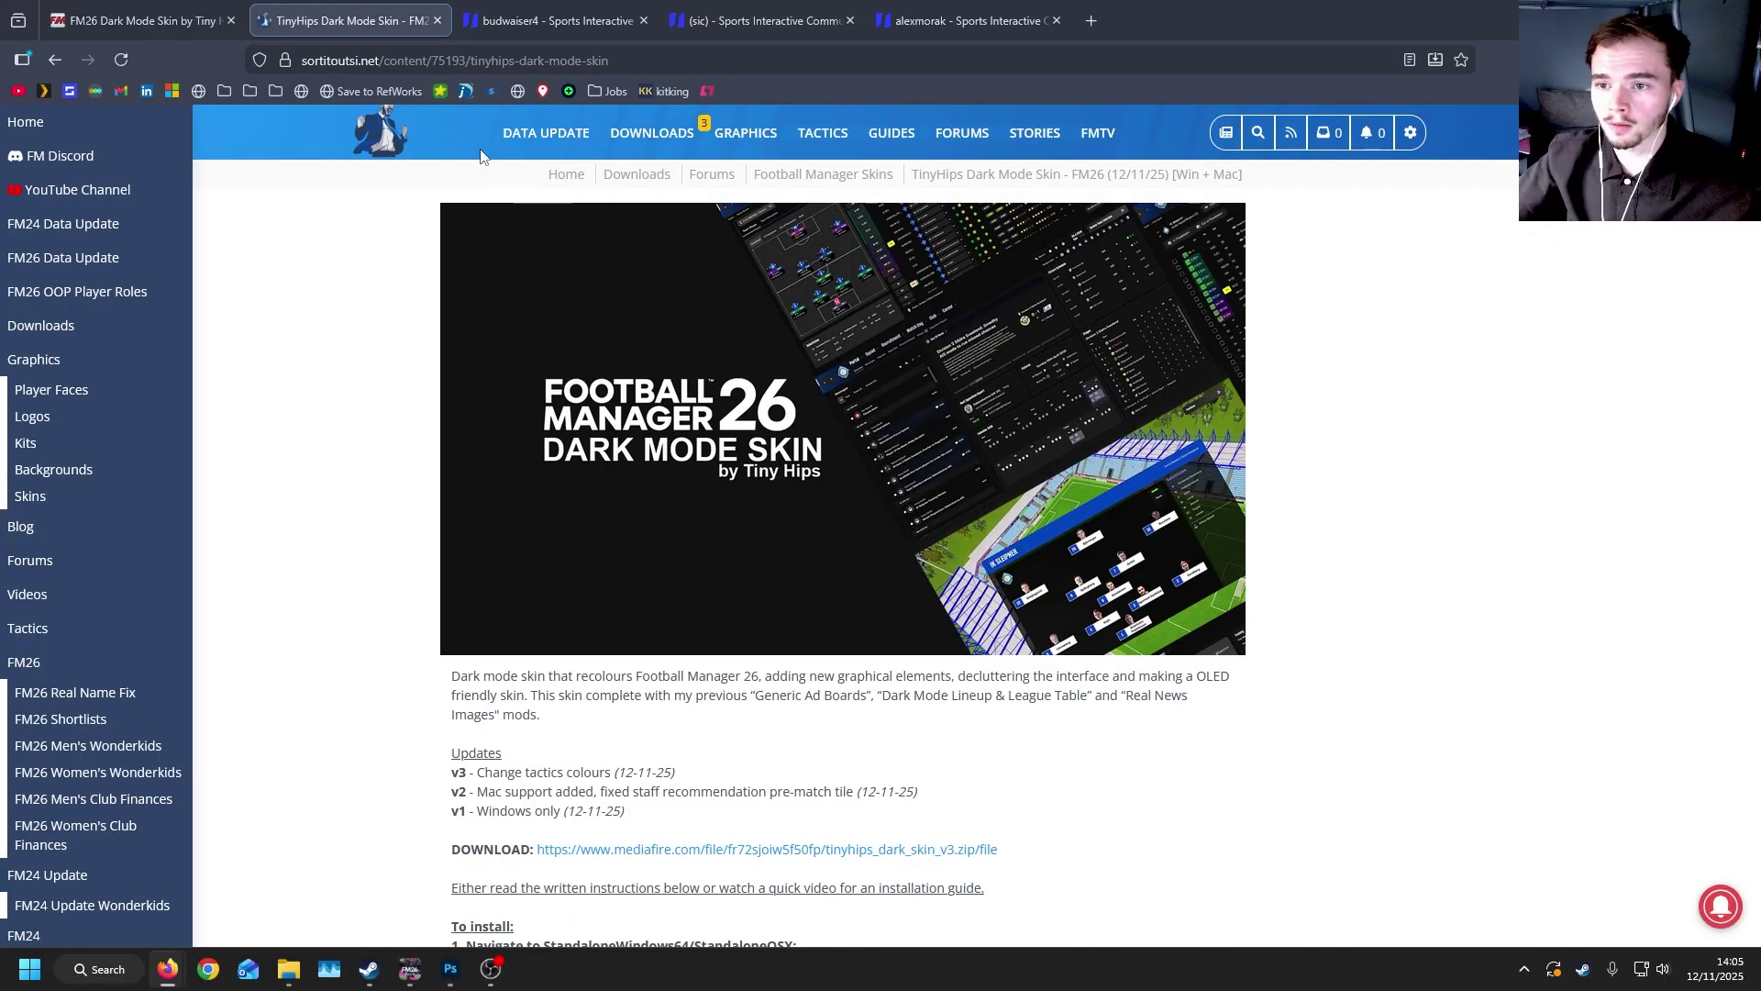
pyautogui.hotkey('ctrl', 'Tab')
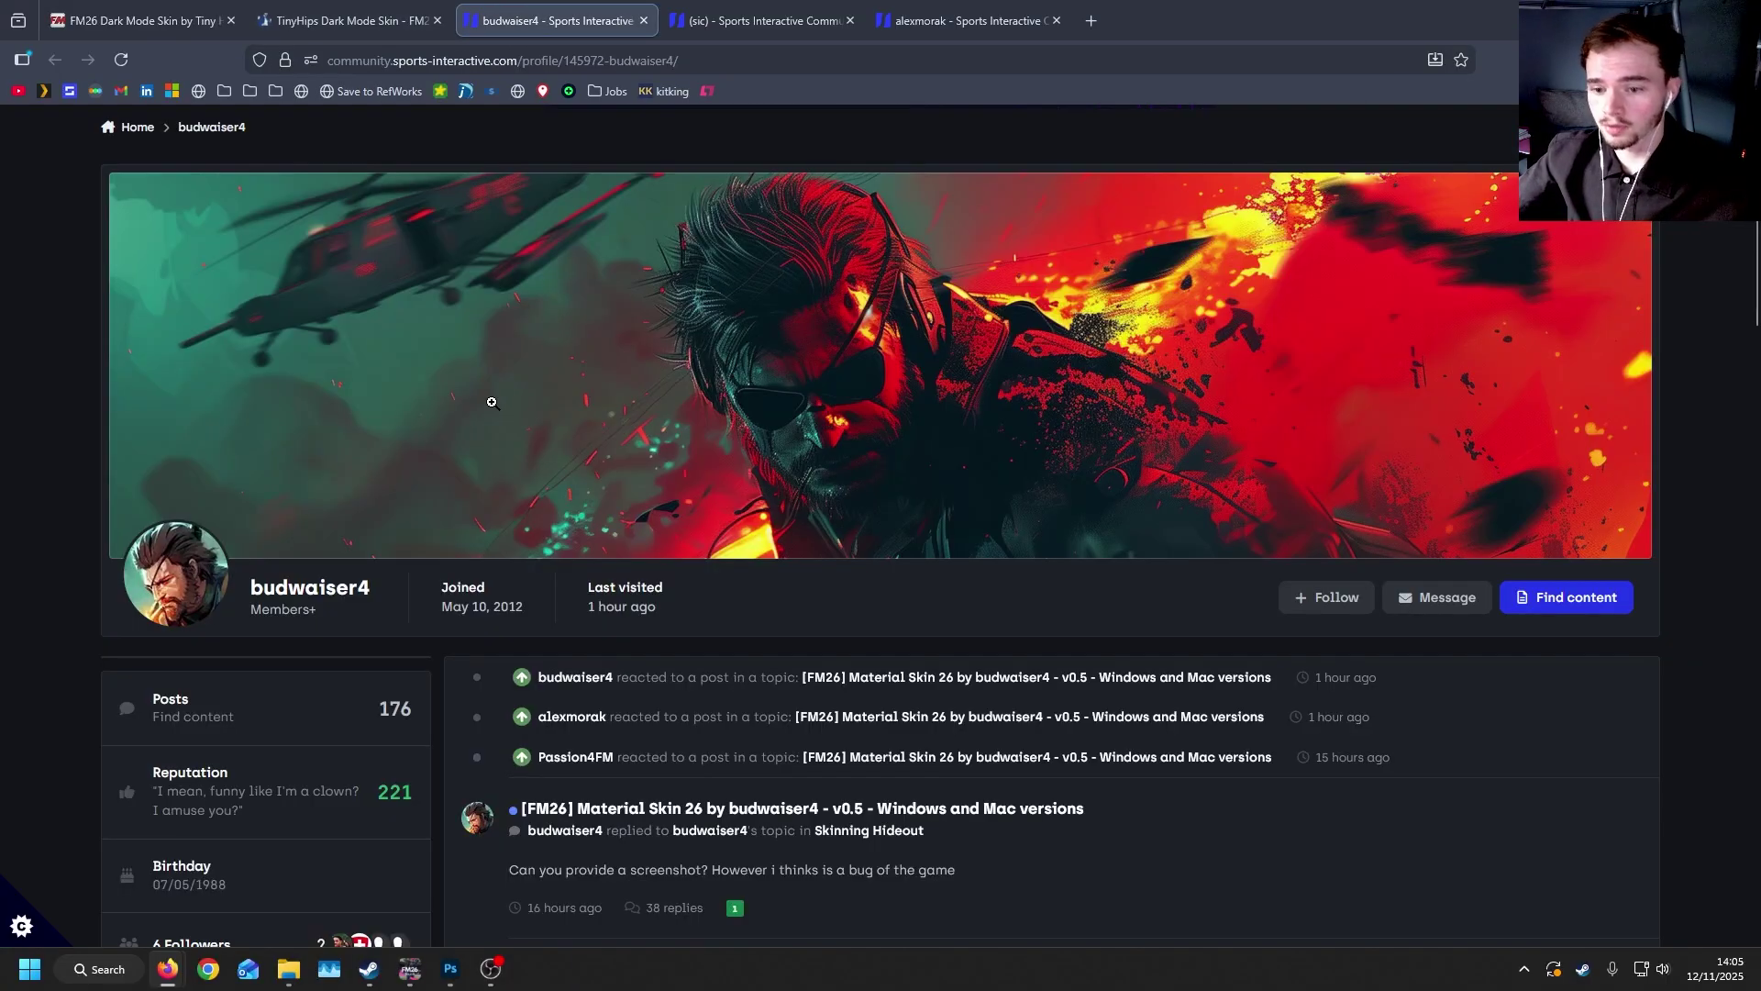
pyautogui.hotkey('ctrl', 'Tab')
pyautogui.click(936, 9)
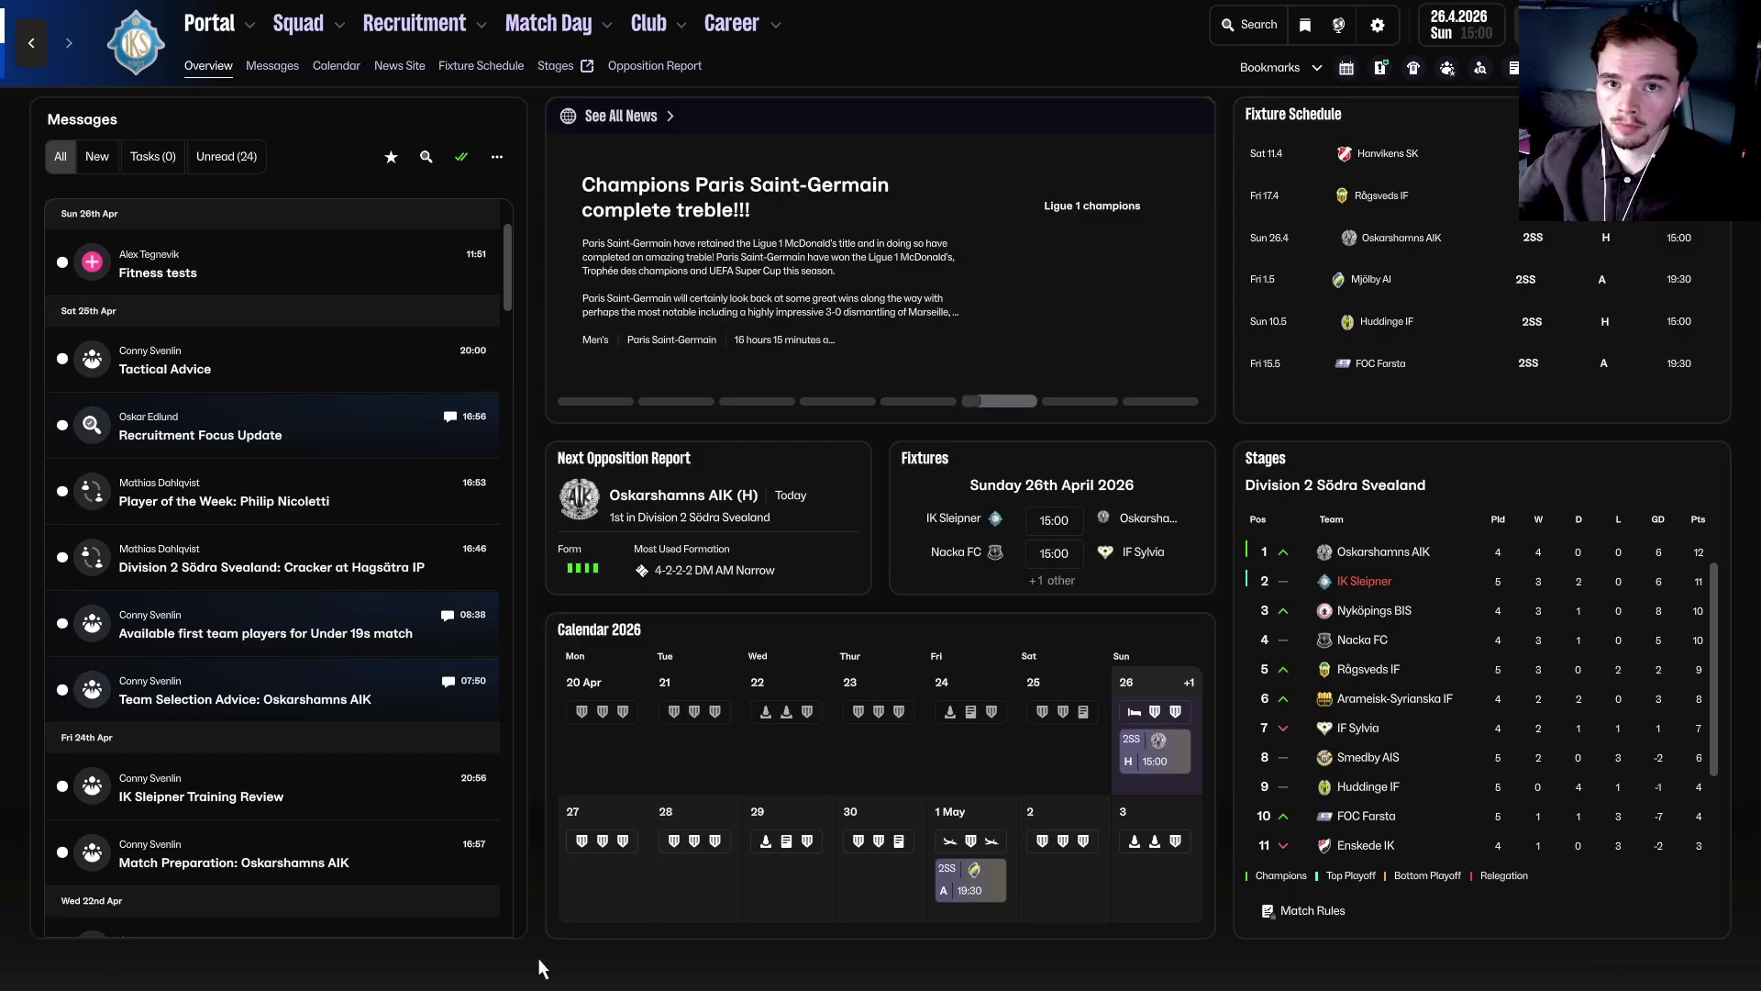
# Switch to File Explorer and launch UABEAvalonia.exe from the UABEA folder in Downloads.
pyautogui.hotkey('alt', 'Tab')
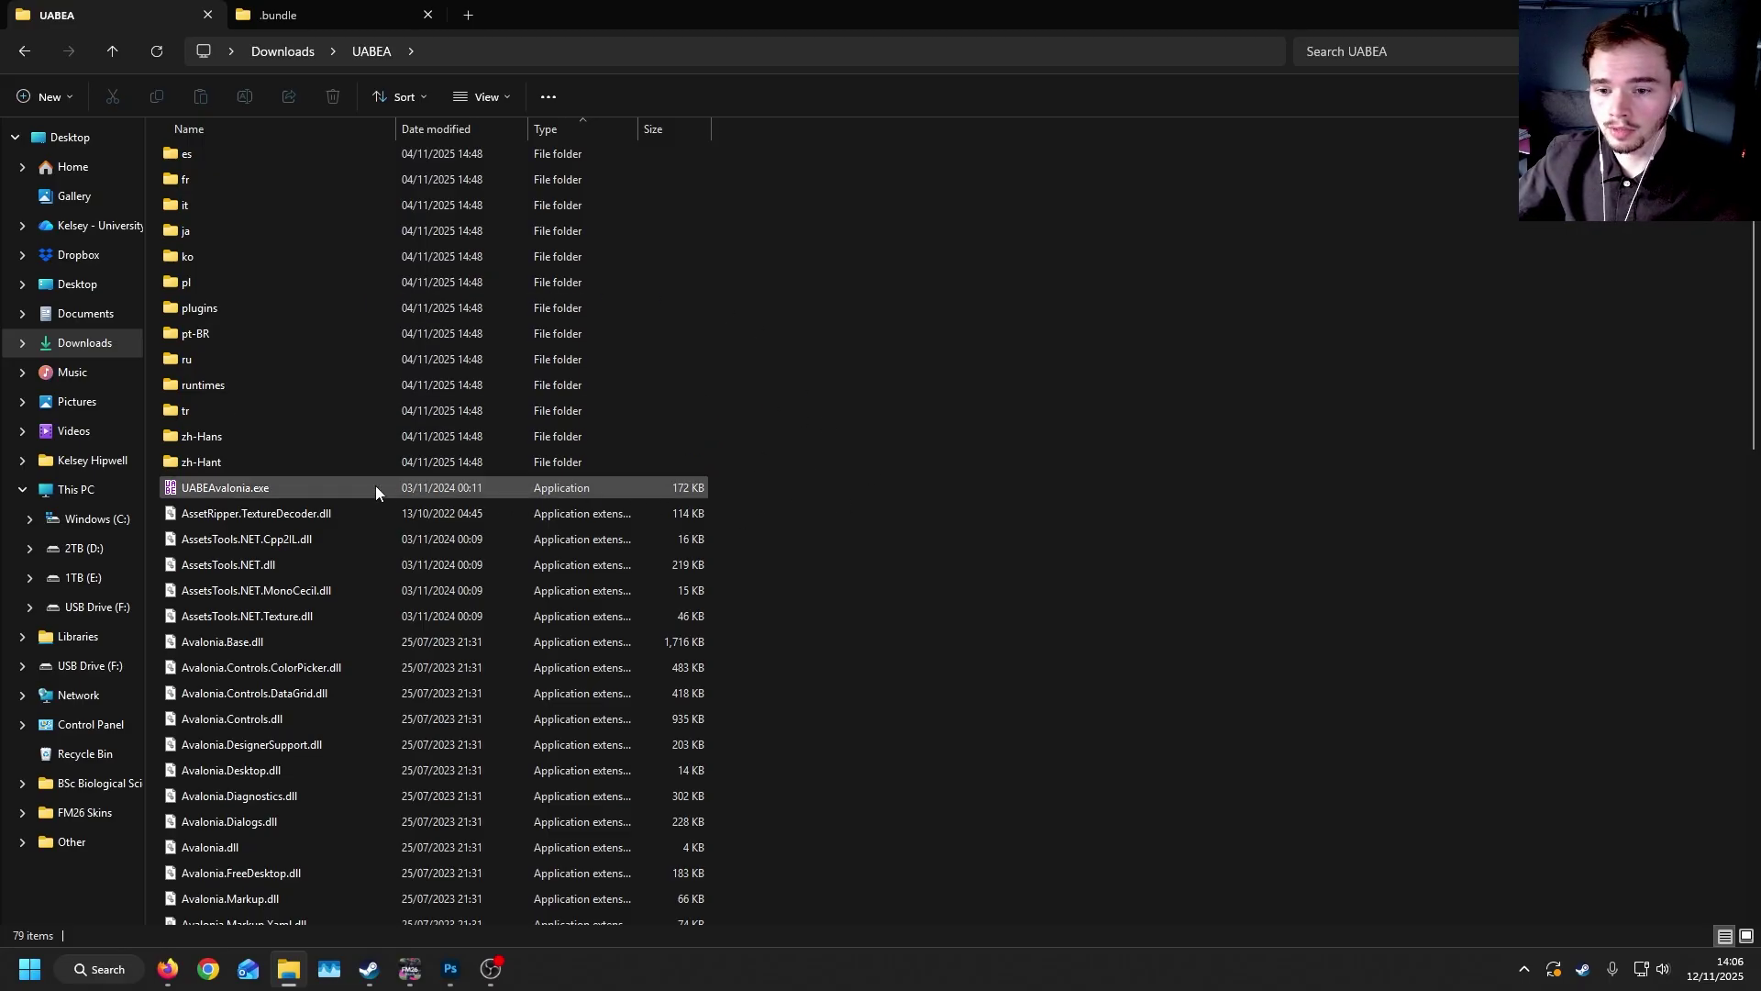
pyautogui.doubleClick(311, 488)
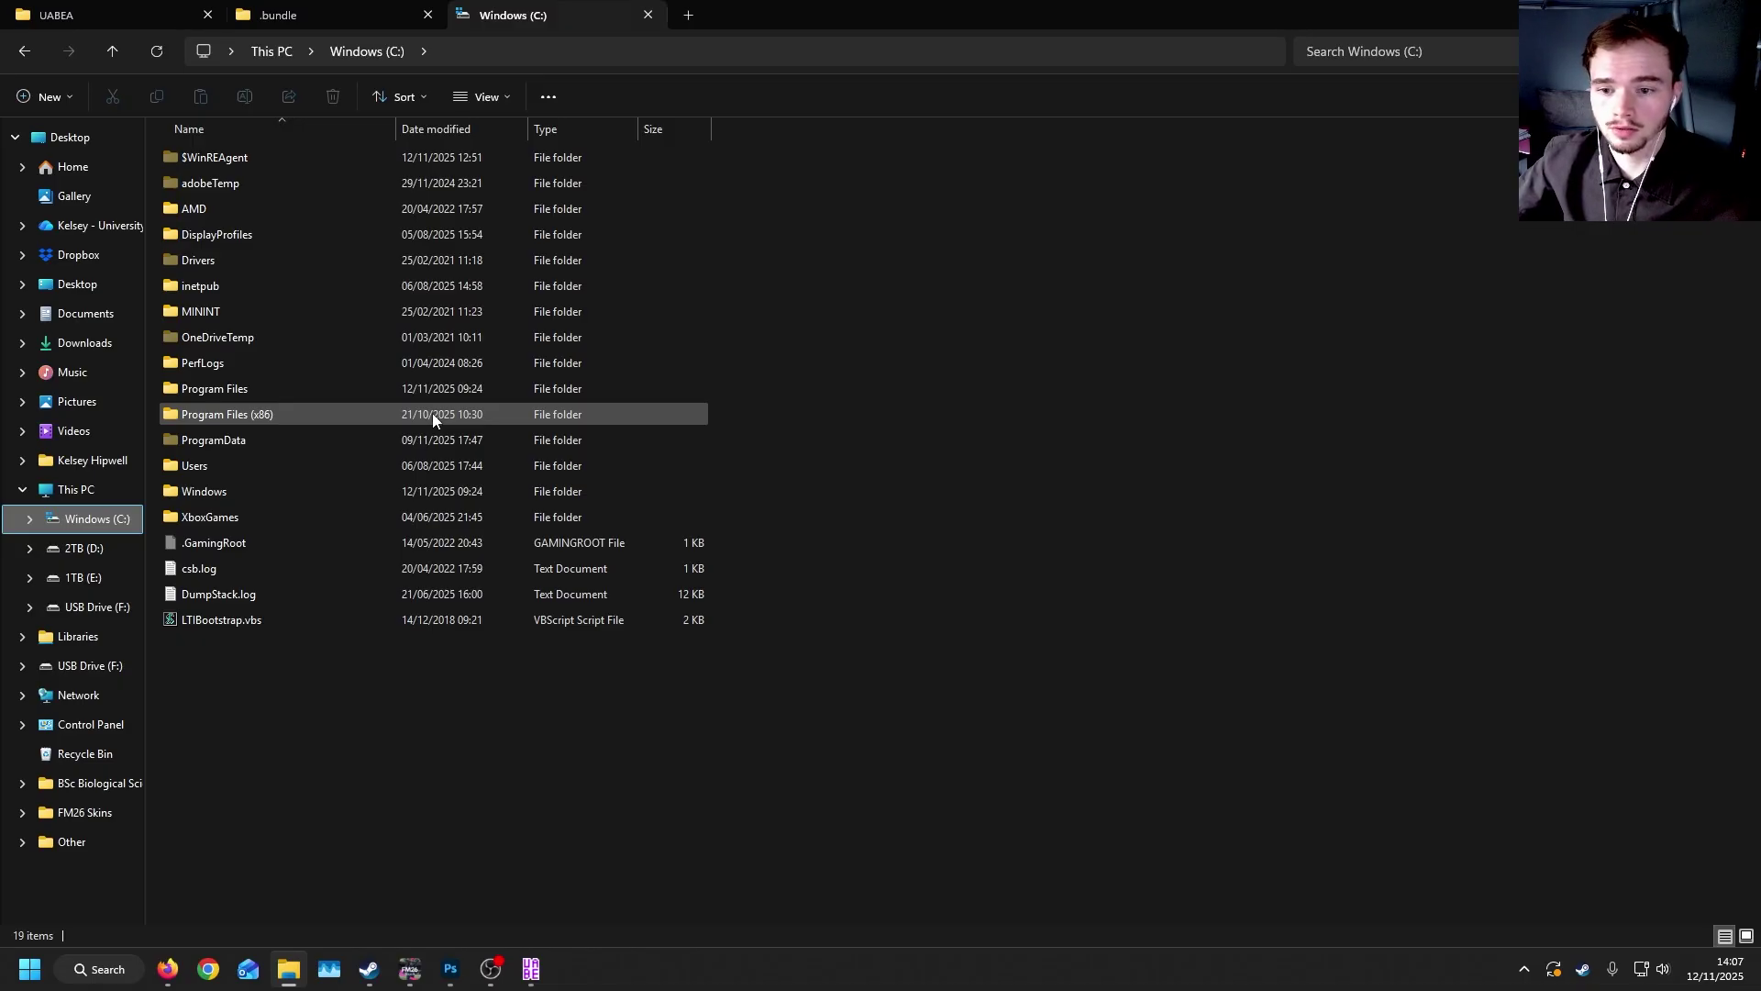
# Go to the Football Manager 26 folder inside Program Files (x86)\Steam\steamapps\common on the C: drive.
pyautogui.doubleClick(431, 416)
pyautogui.scroll(-2, 316, 707)
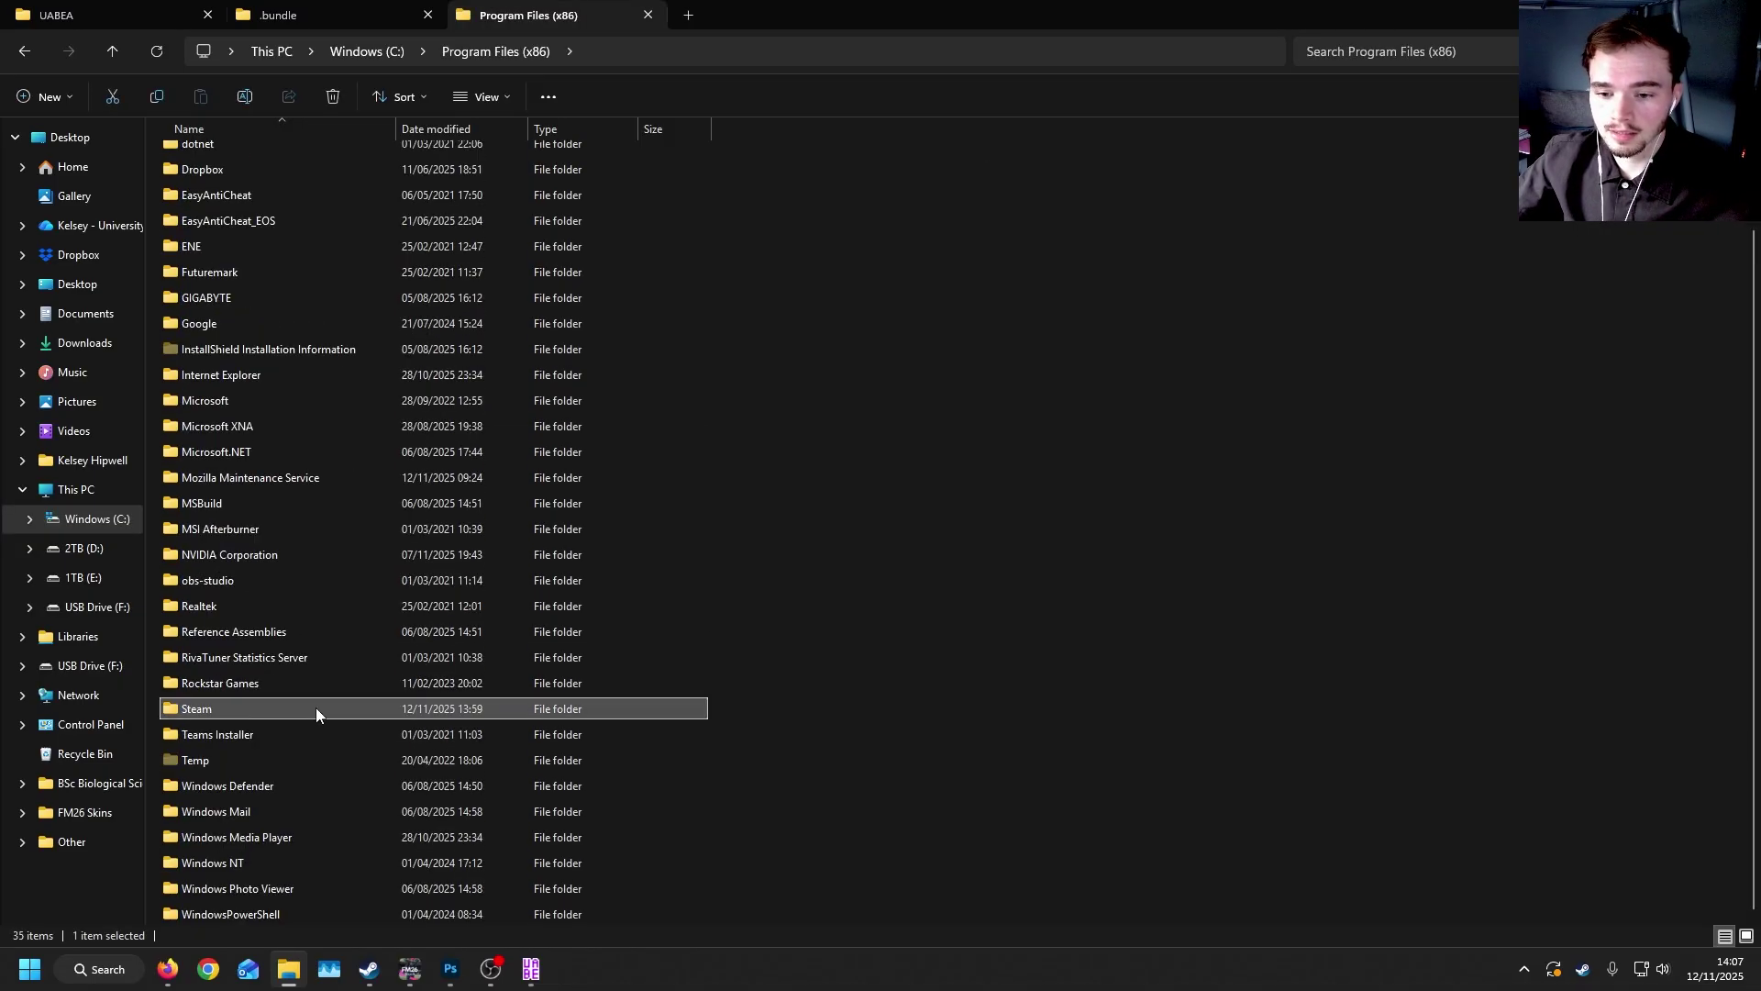
pyautogui.doubleClick(316, 708)
pyautogui.doubleClick(273, 592)
pyautogui.doubleClick(284, 156)
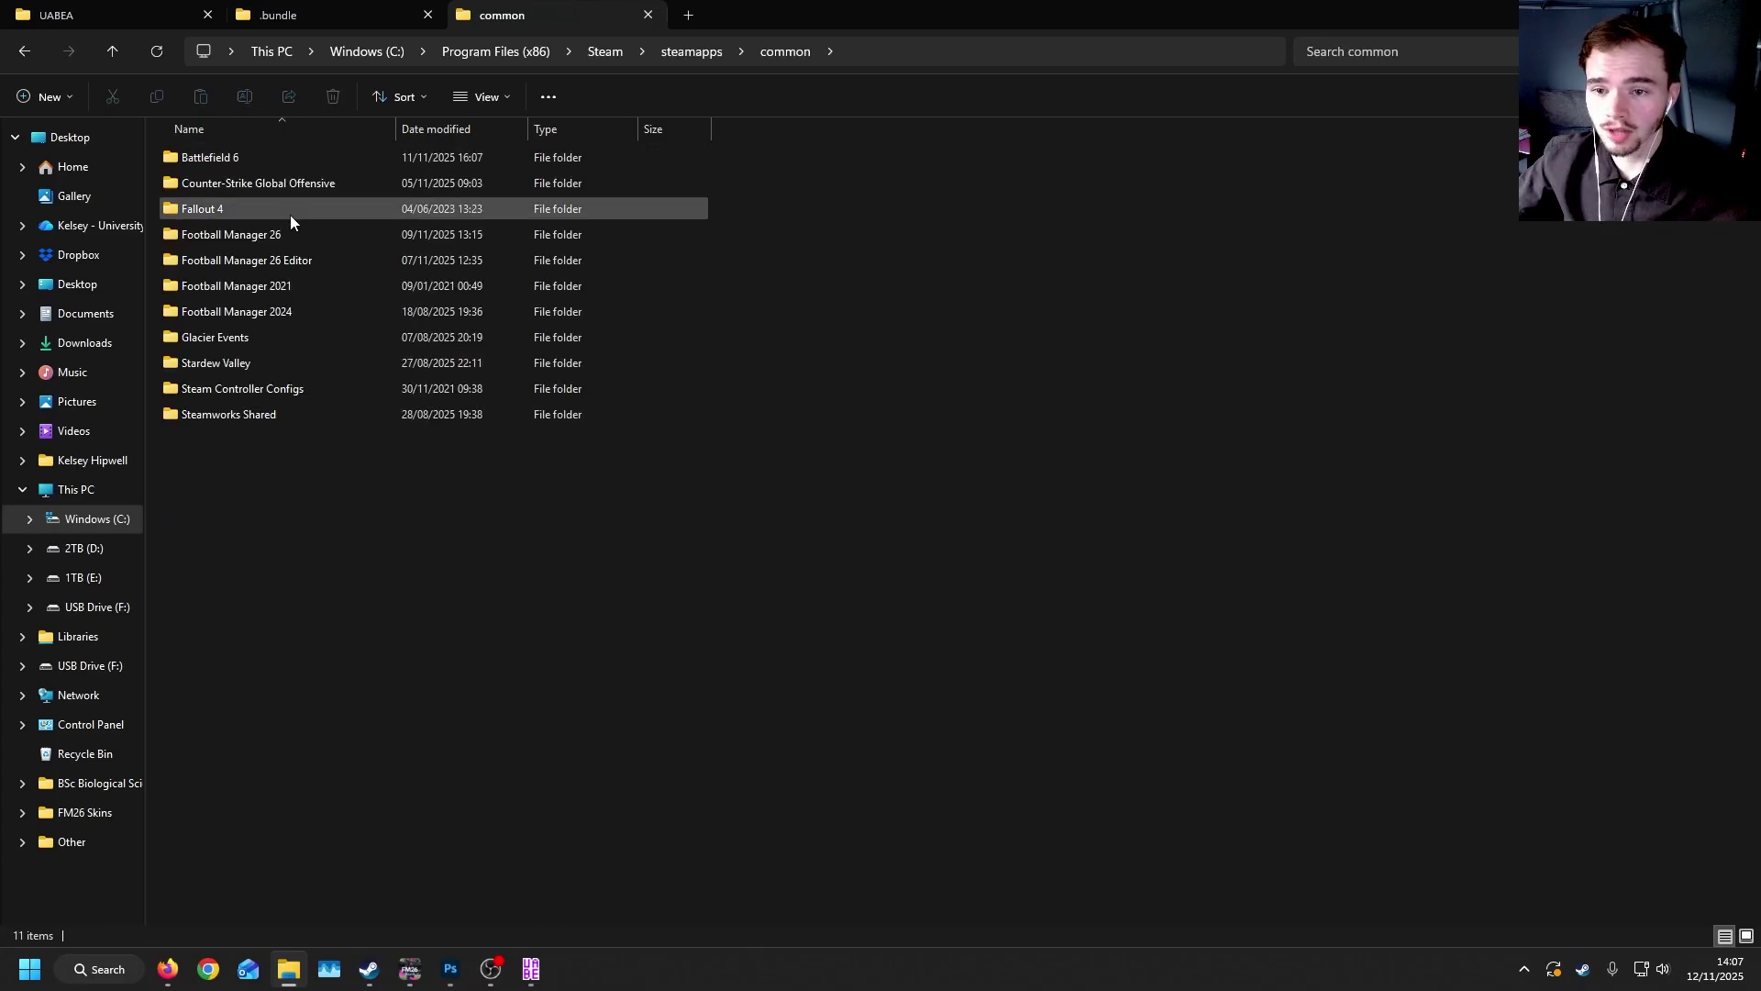
pyautogui.doubleClick(318, 240)
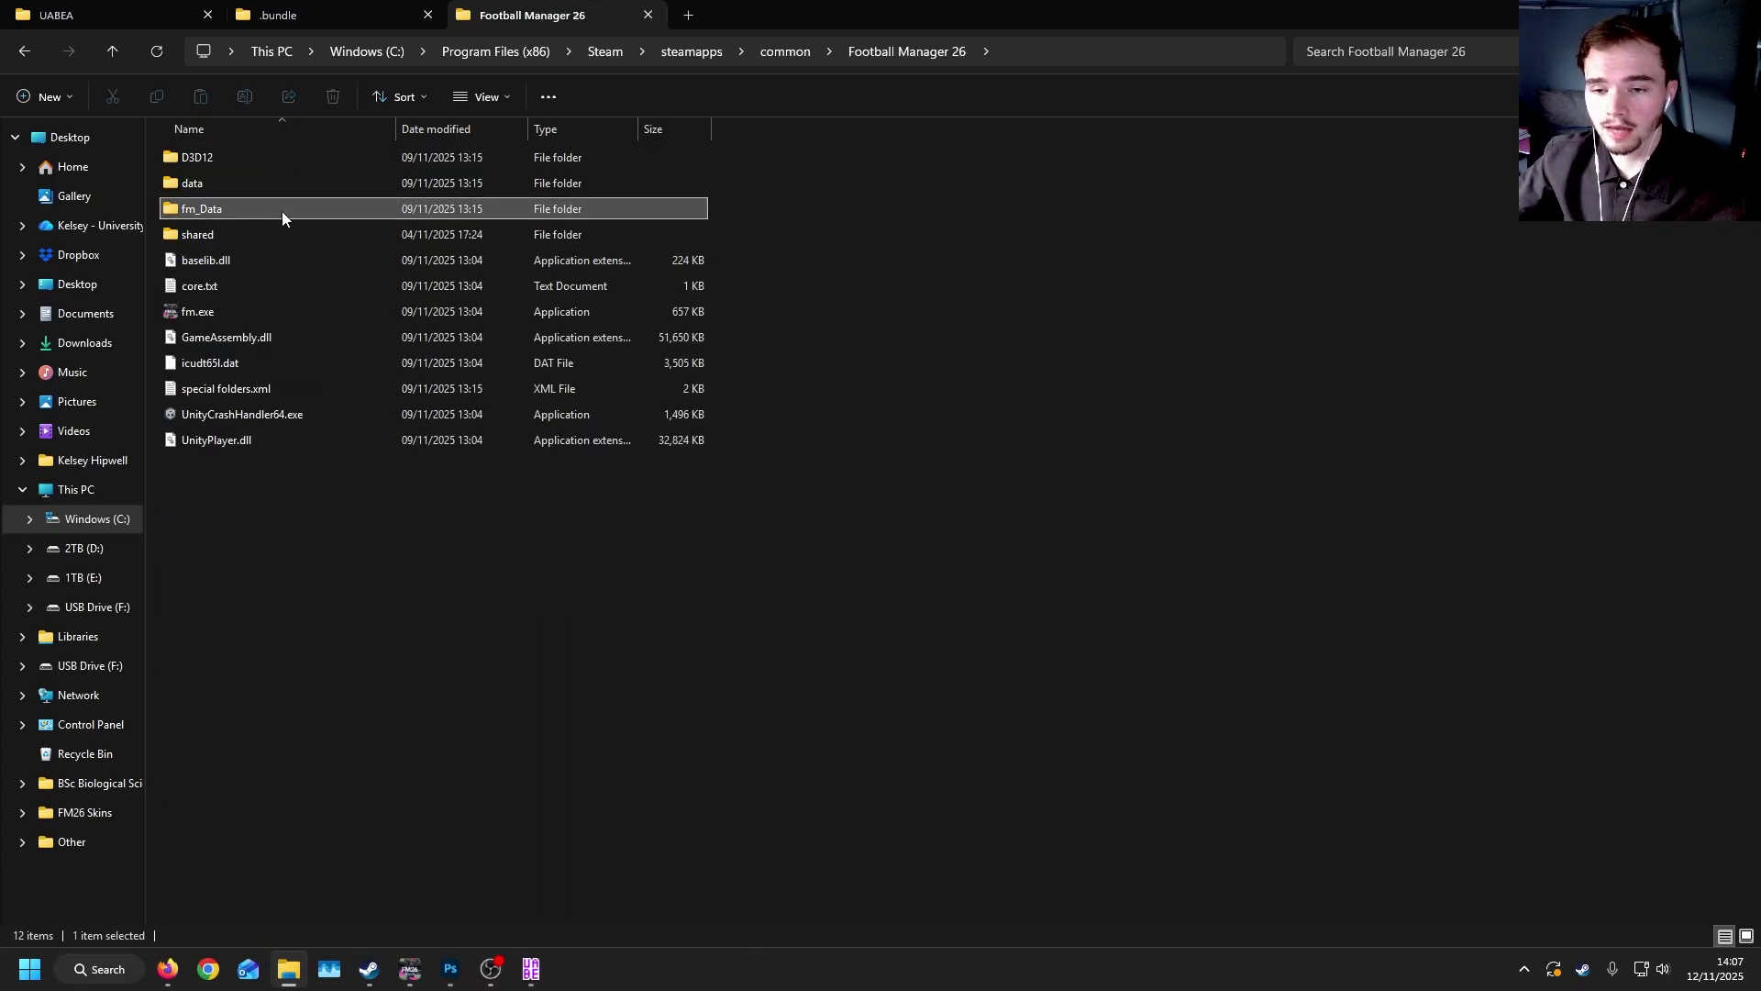
# Open the game's fm_Data\StreamingAssets\aa\StandaloneWindows64 folder.
pyautogui.doubleClick(282, 211)
pyautogui.doubleClick(285, 231)
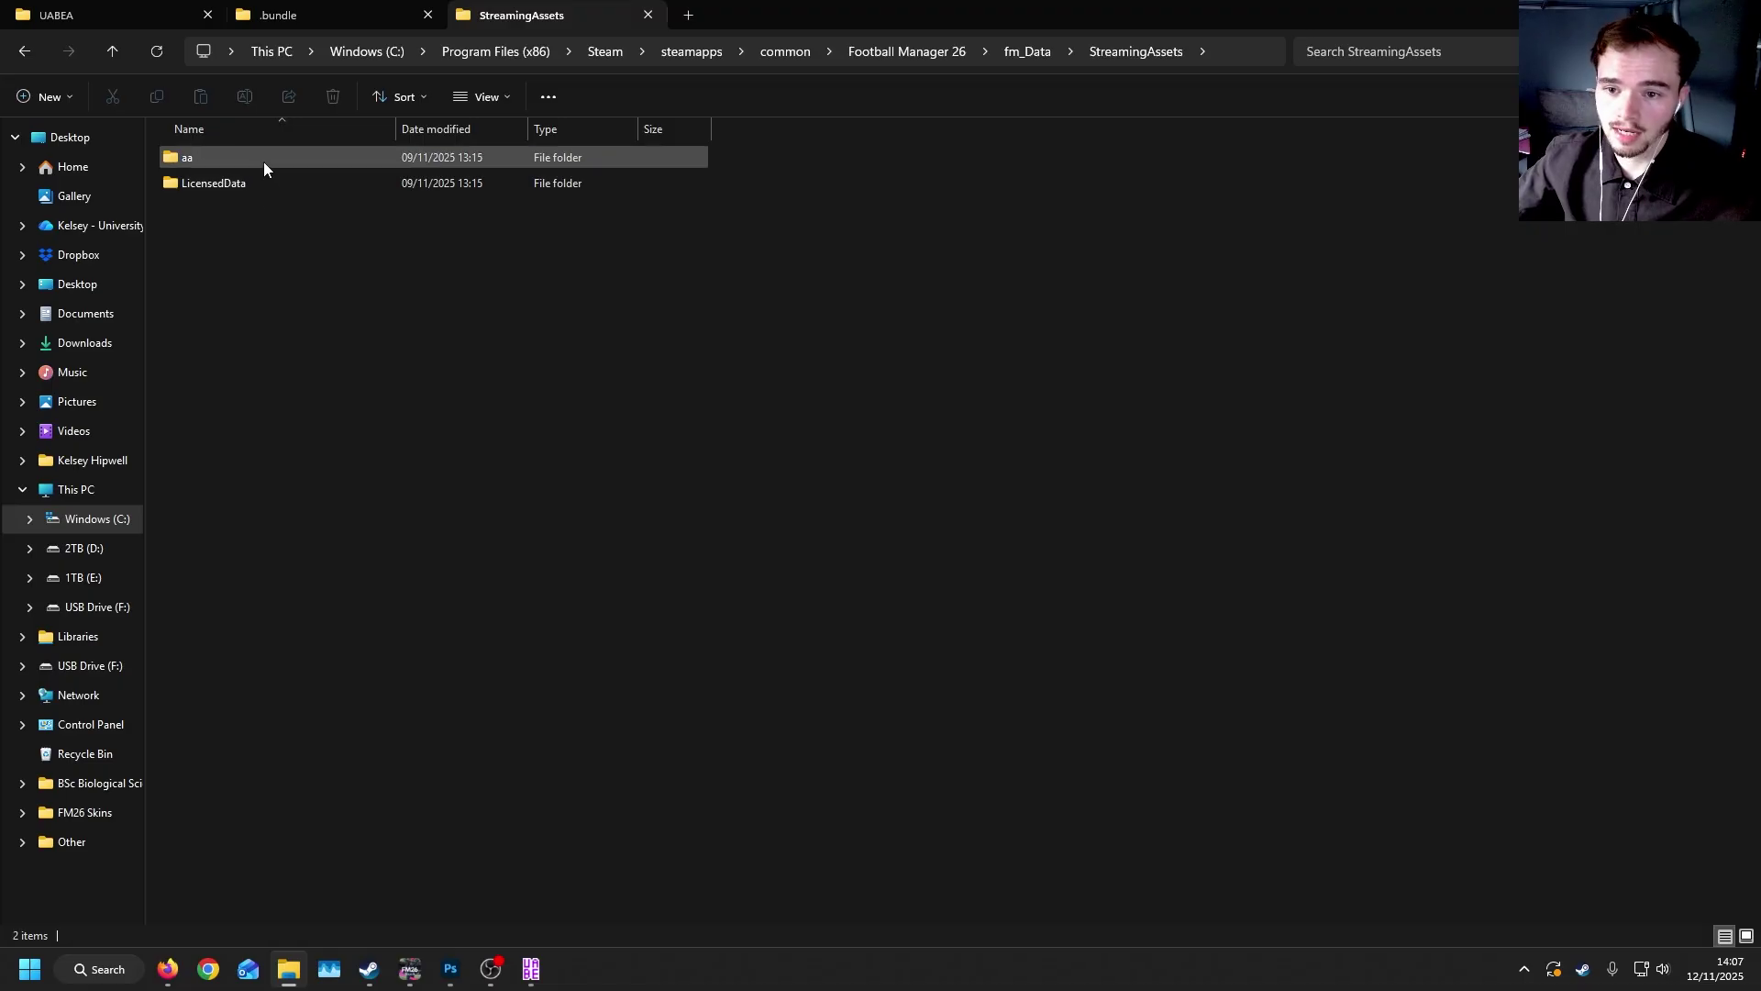
pyautogui.click(262, 161)
pyautogui.doubleClick(262, 161)
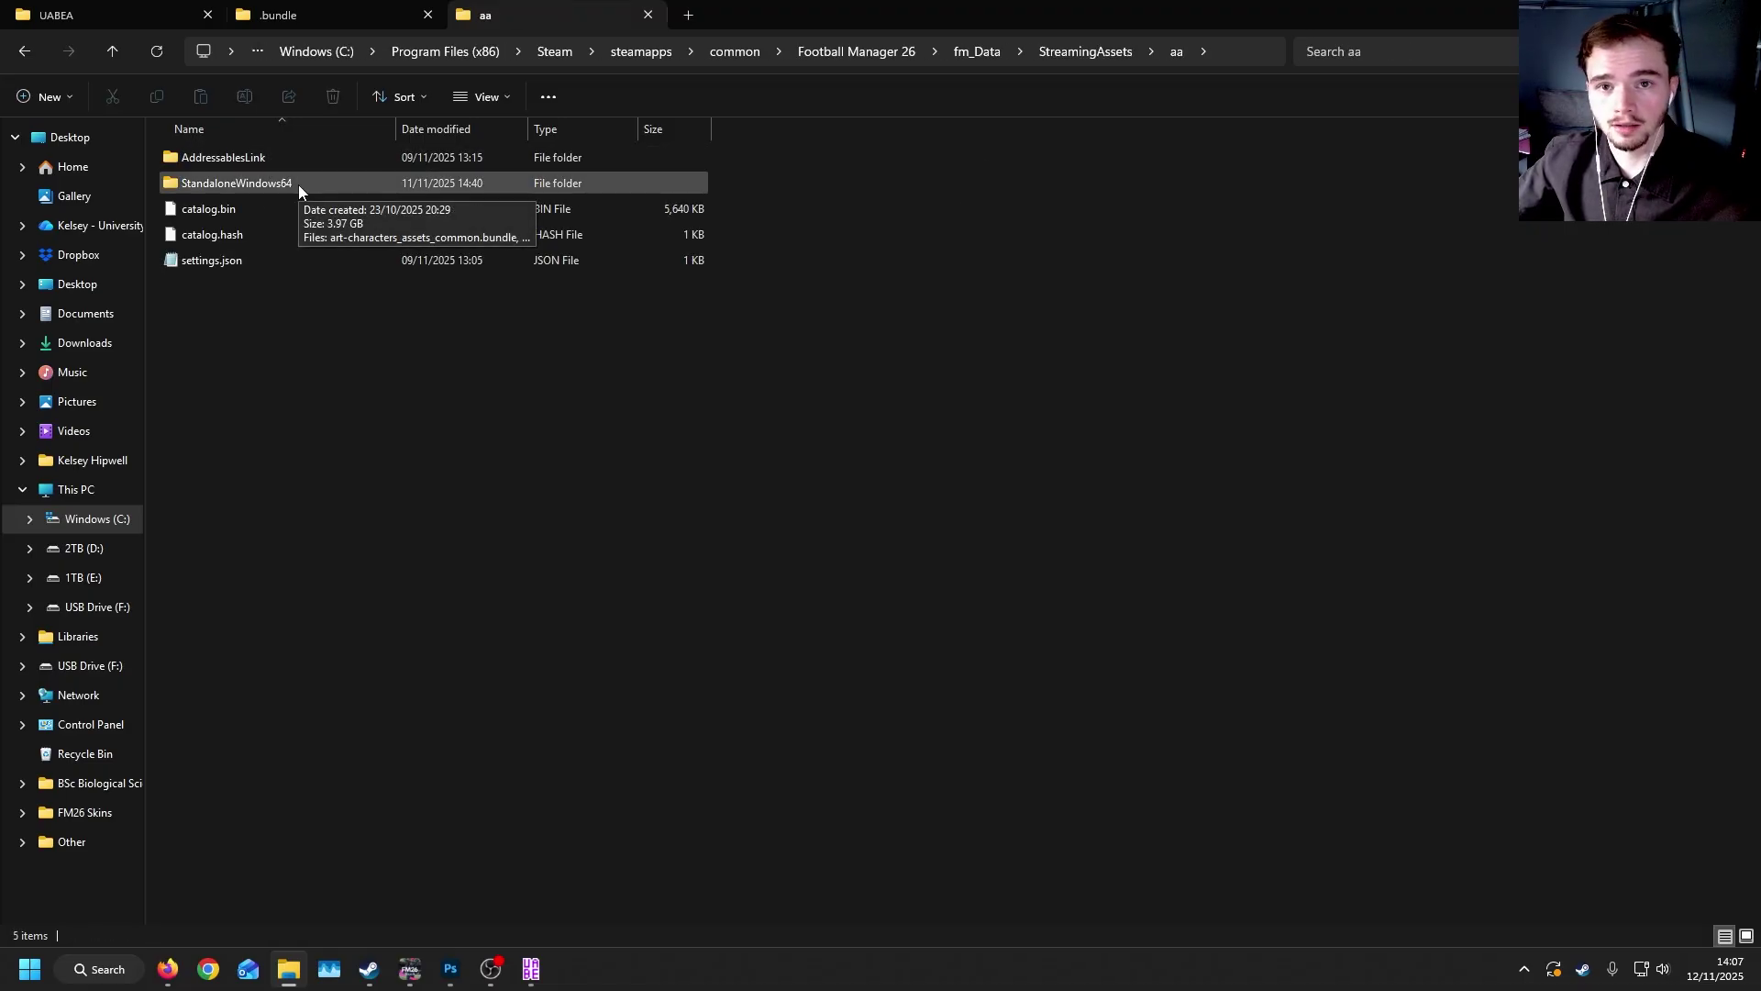
pyautogui.doubleClick(299, 185)
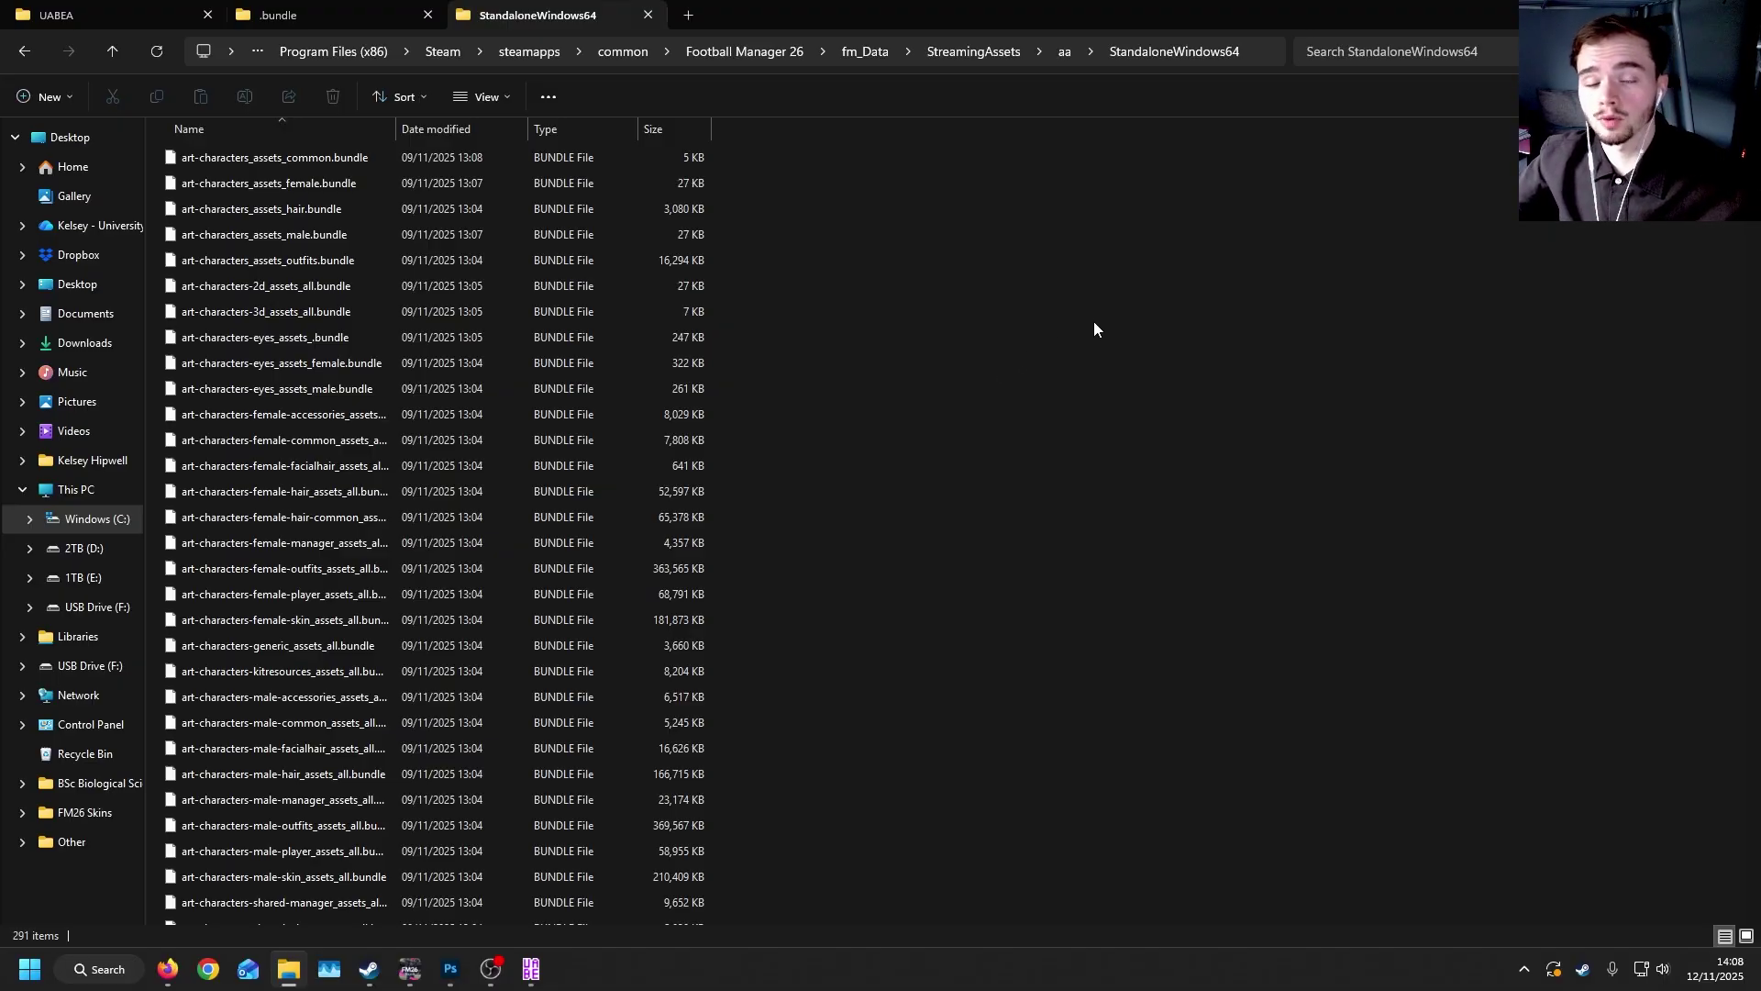
# View the bundle files in the Graphics folder of the Tiny Hips skin's Windows .bundle folder.
pyautogui.hotkey('ctrl', 'shift', 'Tab')
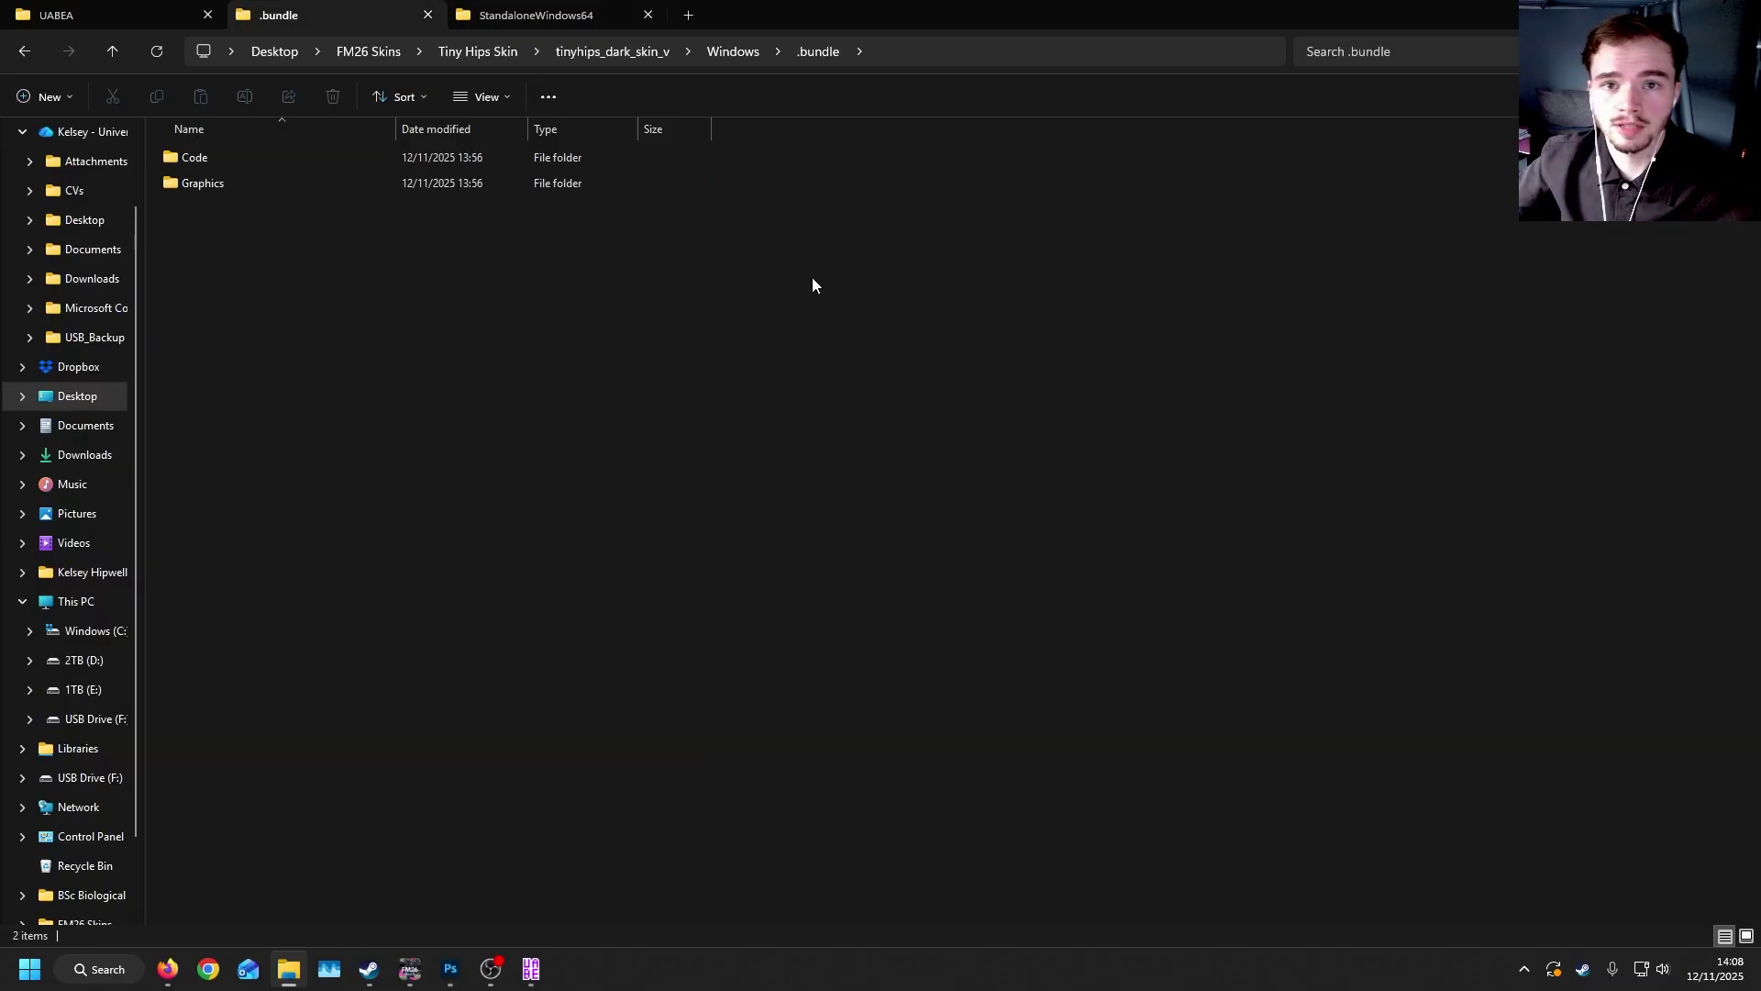
pyautogui.press('g')
pyautogui.press('Return')
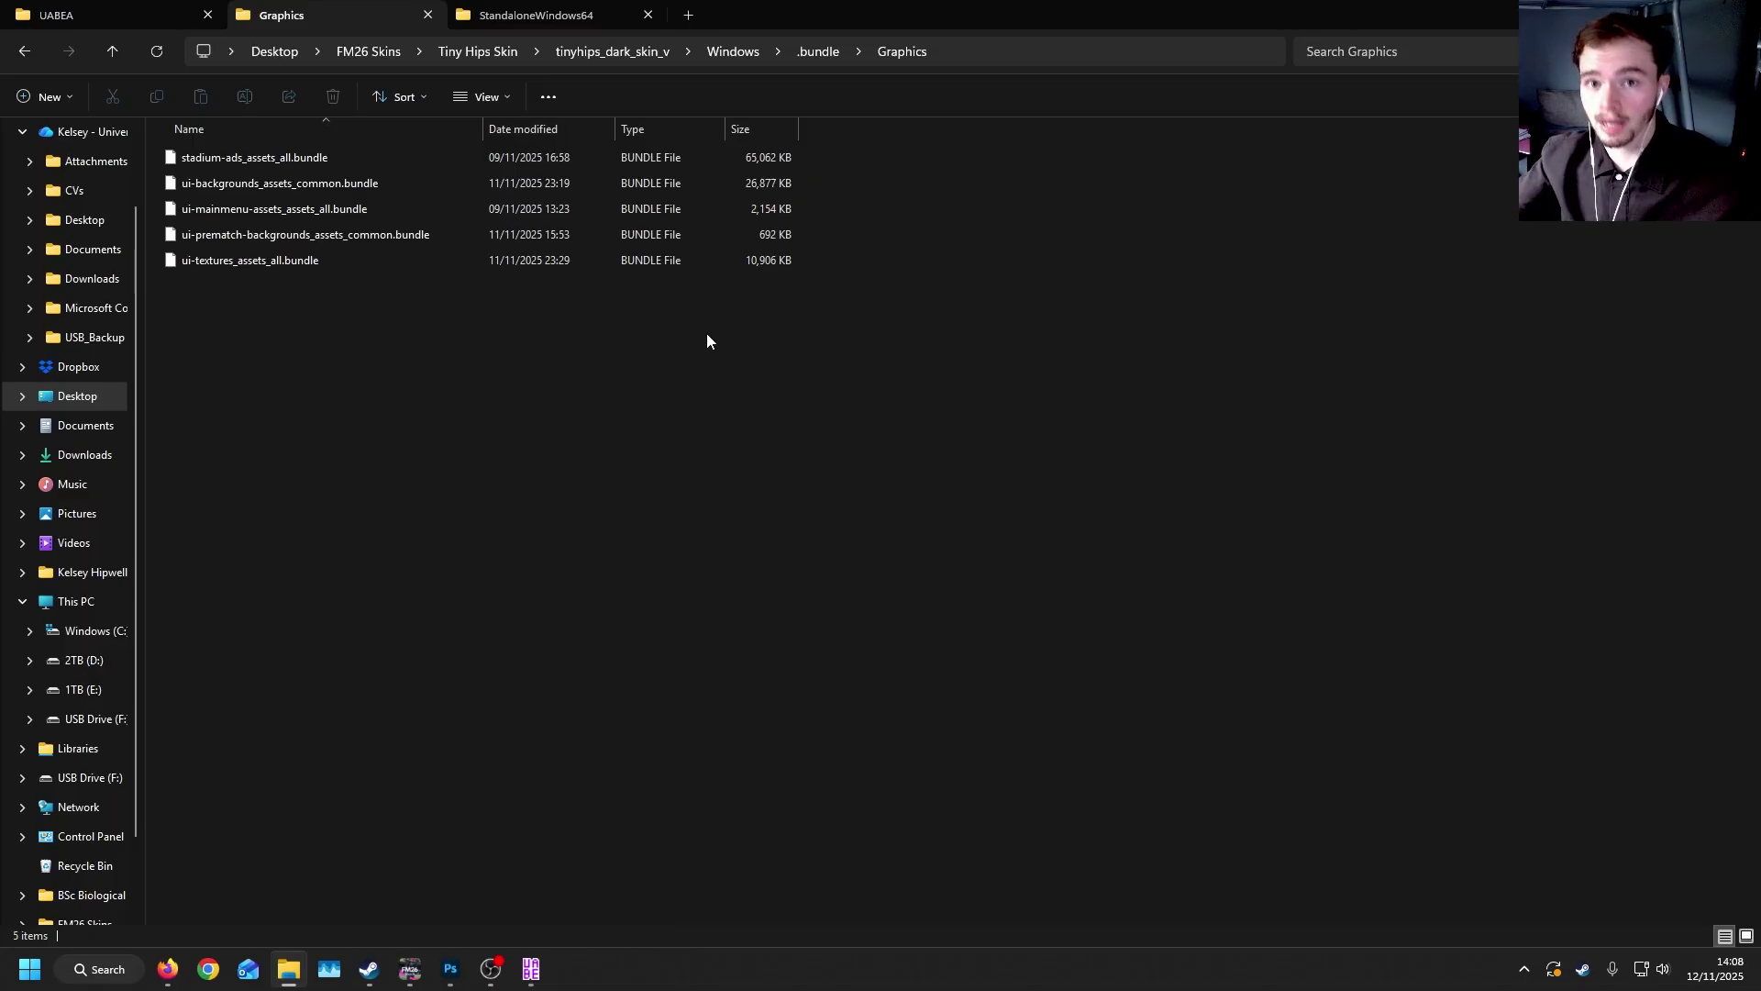
# Search the StandaloneWindows64 folder for ui-backgrounds_assets_common.
pyautogui.hotkey('ctrl', 'Tab')
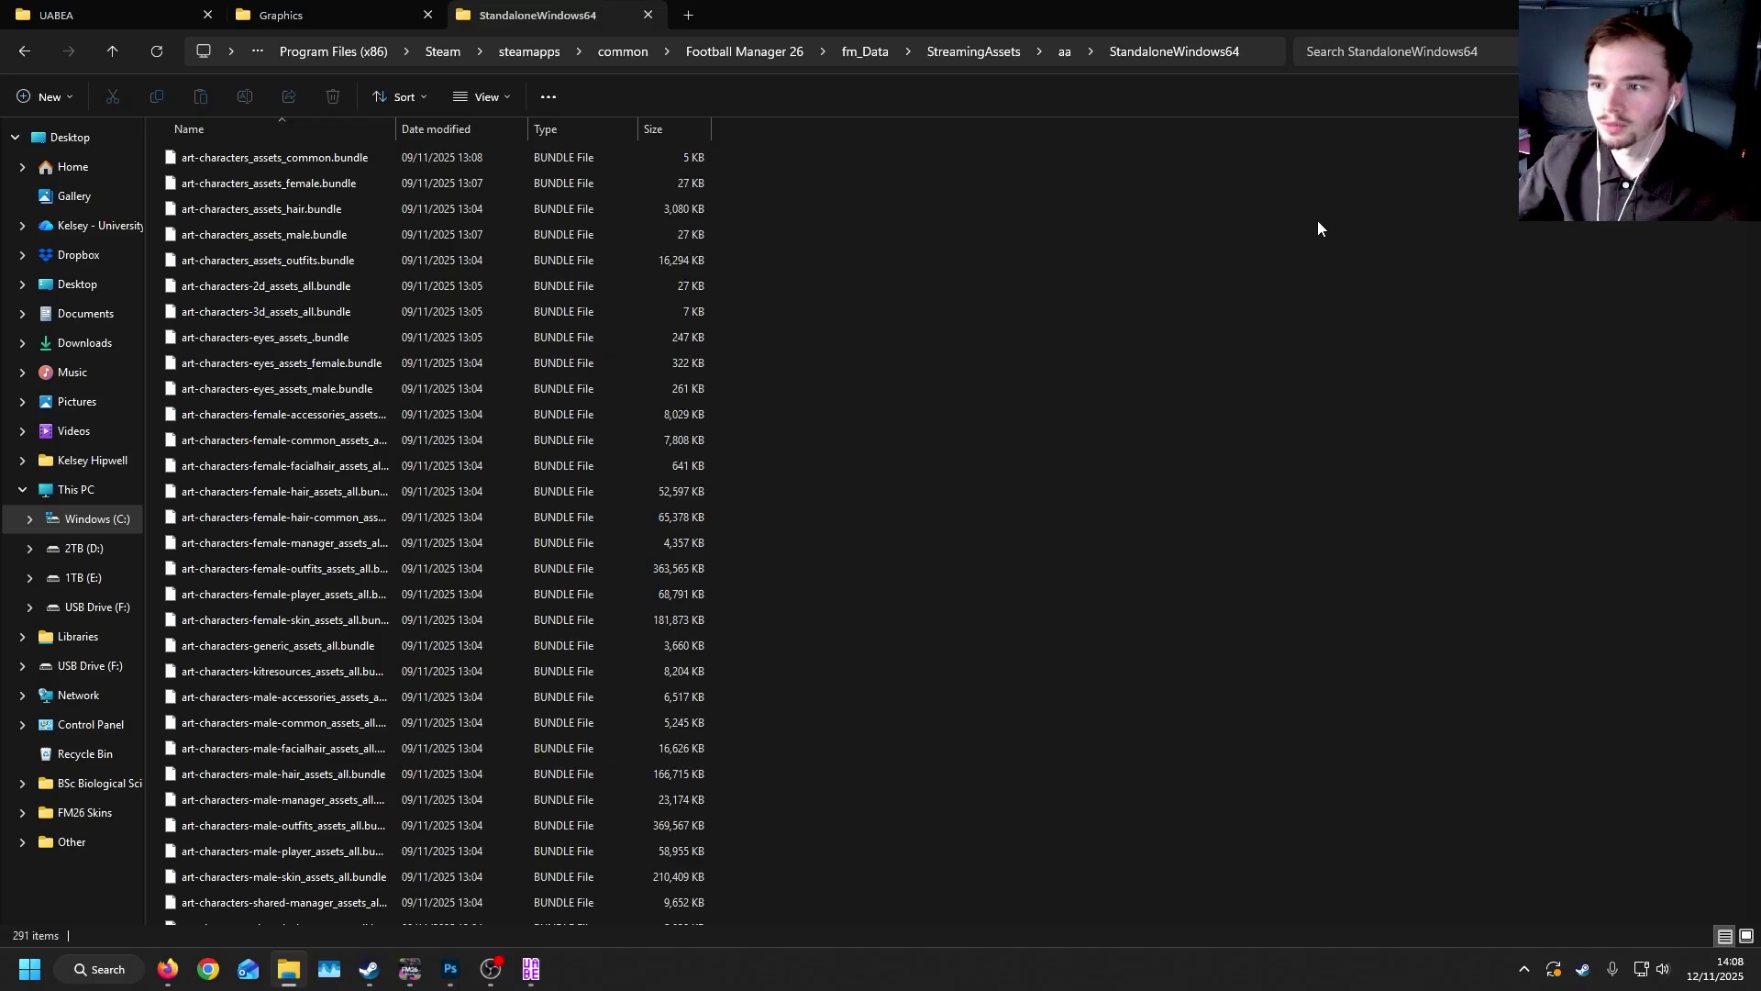
pyautogui.click(1496, 53)
pyautogui.write('ui-backgrounds_assets_common')
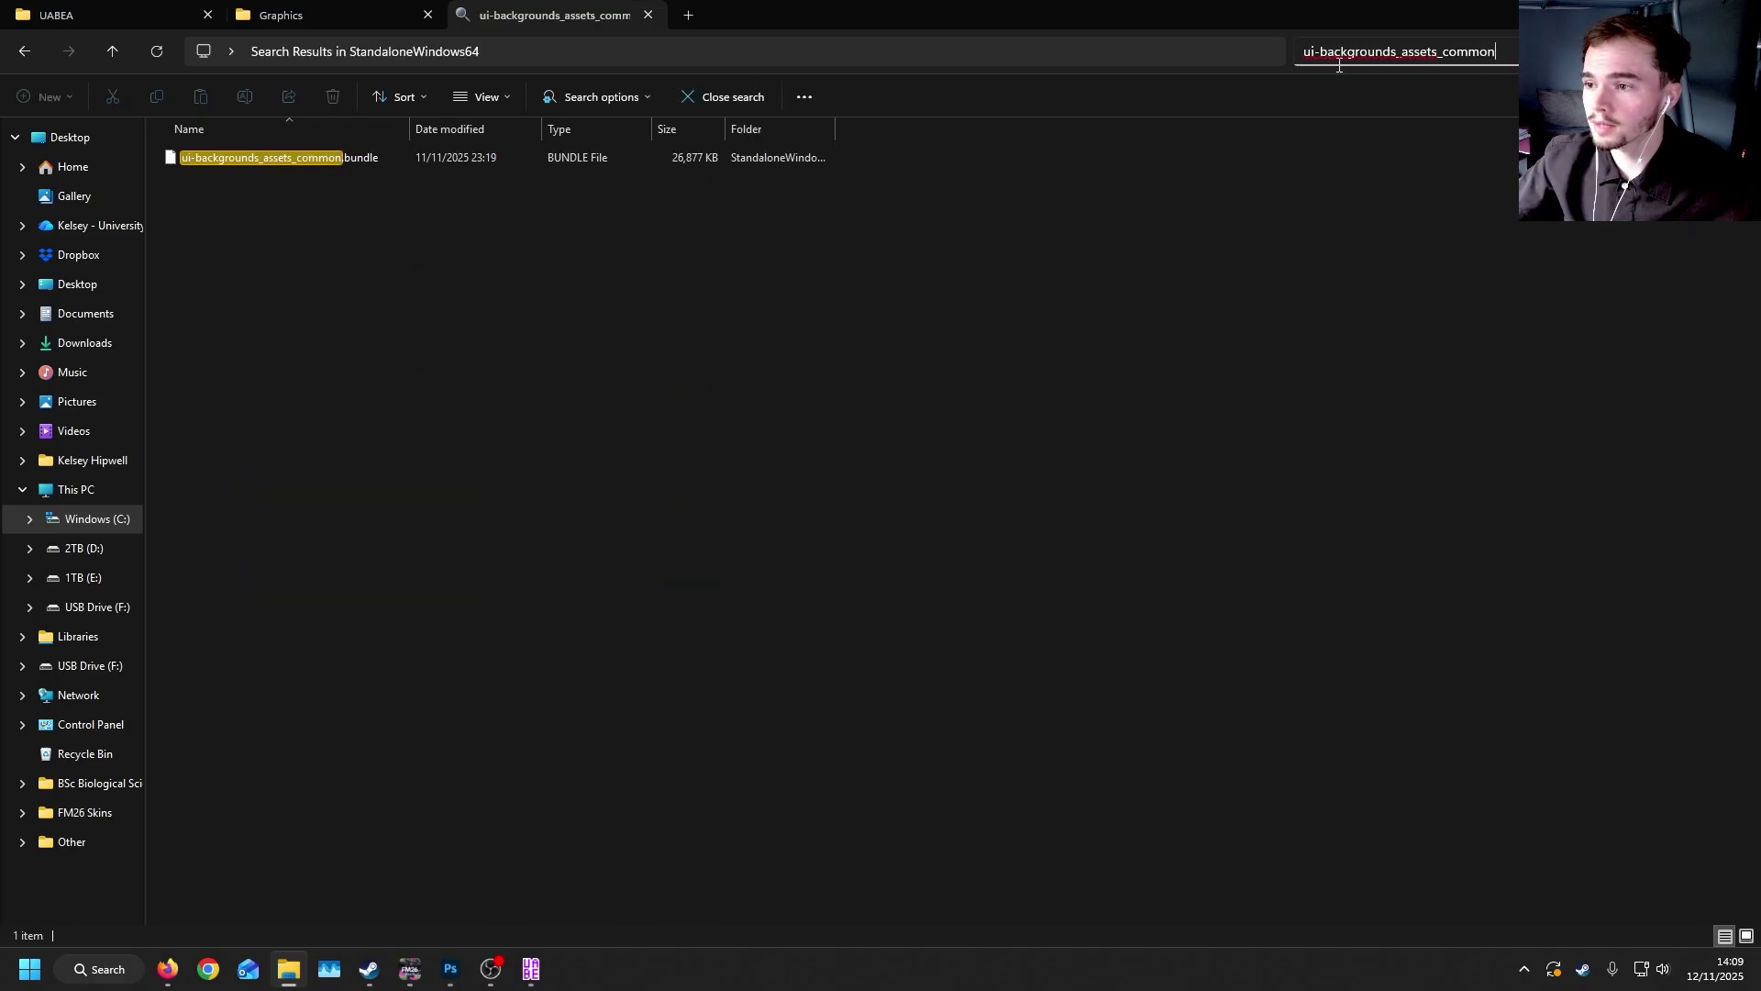
# Load ui-backgrounds_assets_common.bundle in UABEA and list its assets sorted by name.
pyautogui.click(587, 158)
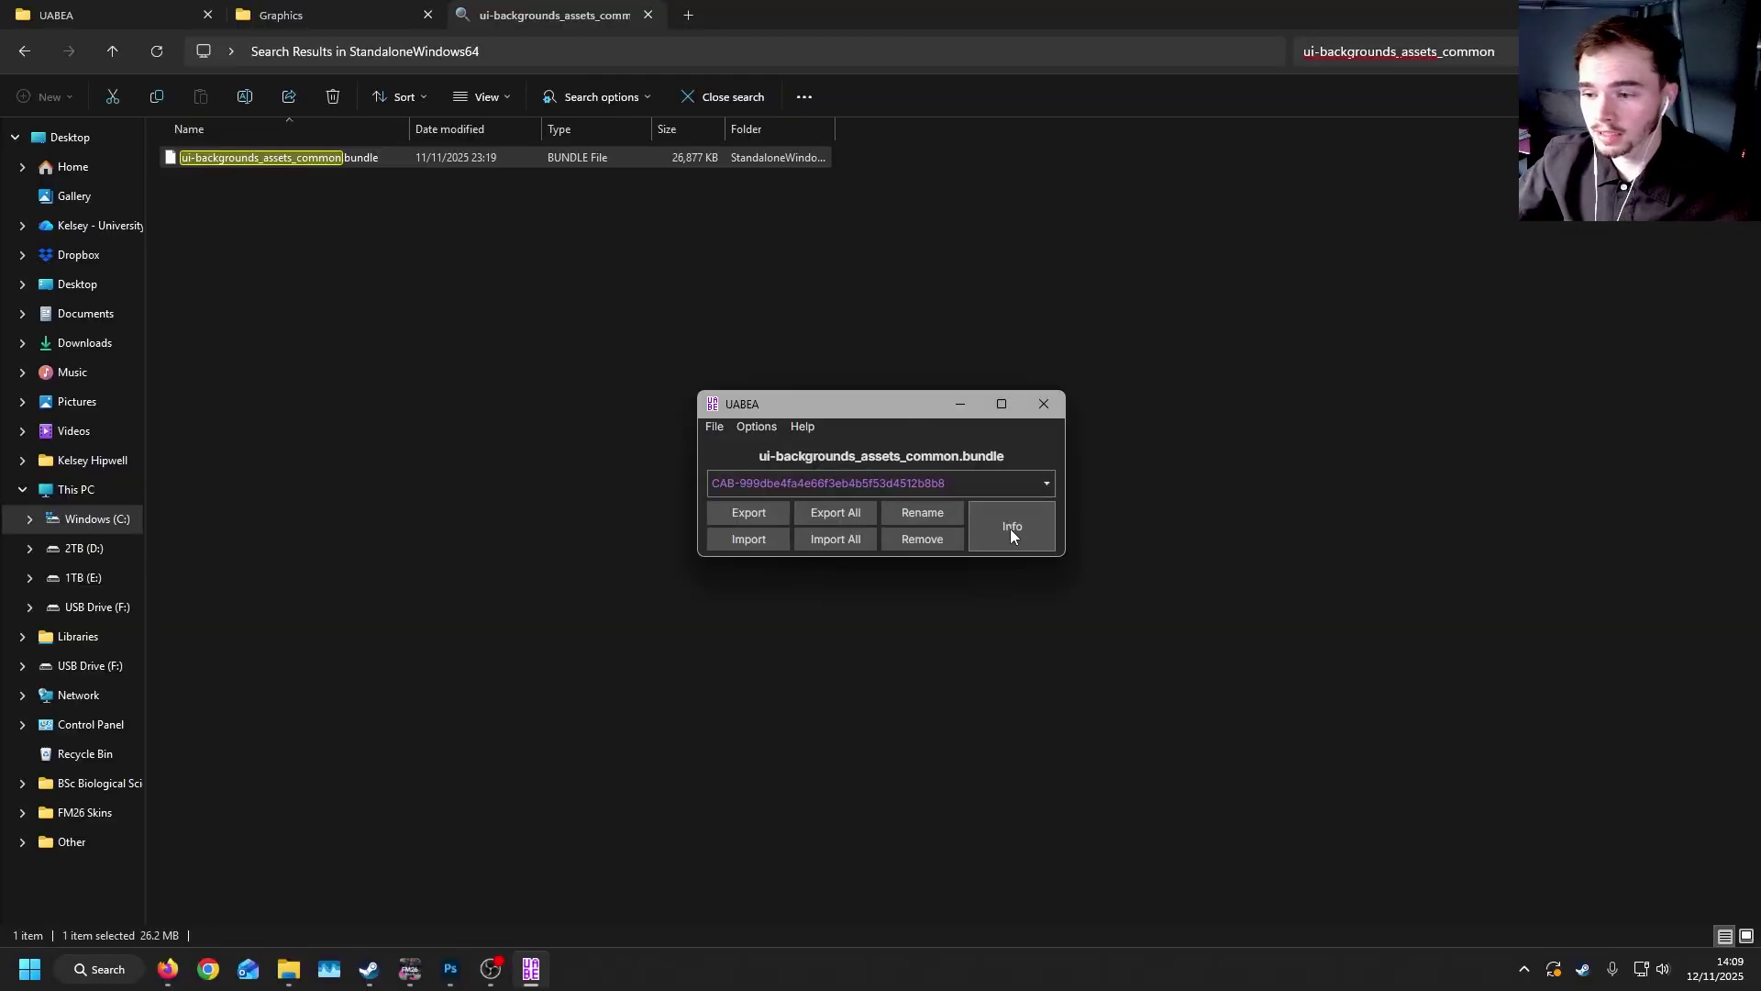
pyautogui.click(1010, 528)
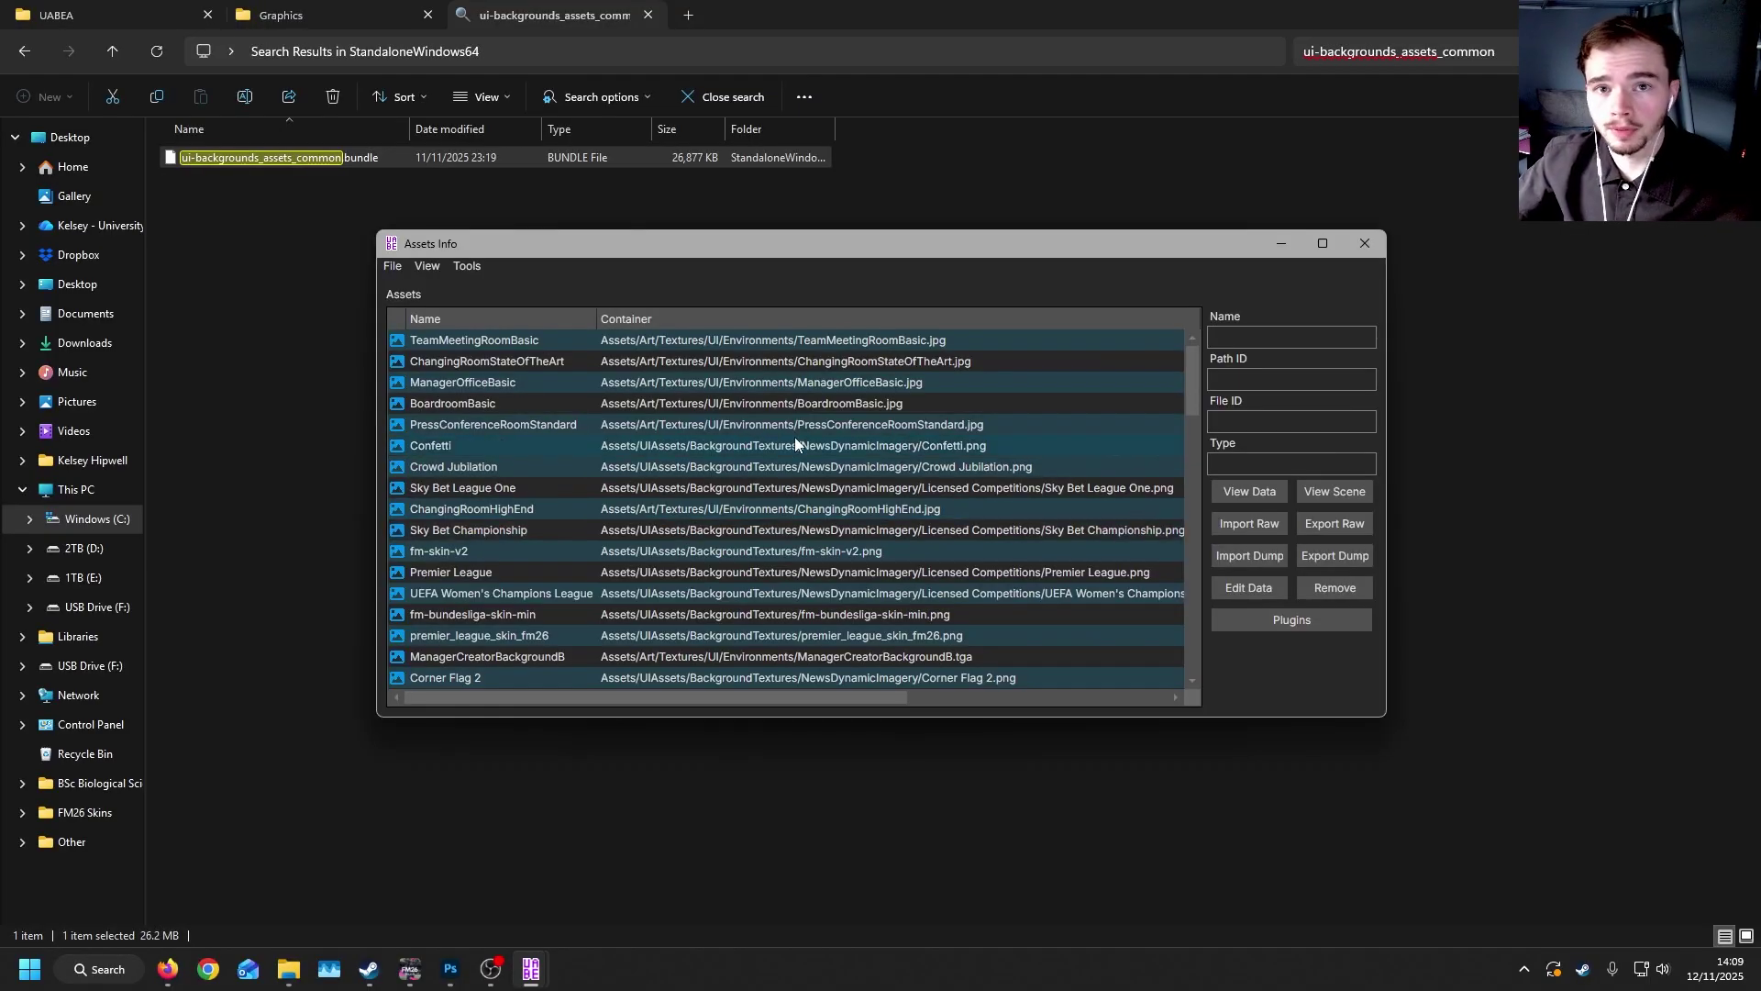
pyautogui.click(521, 318)
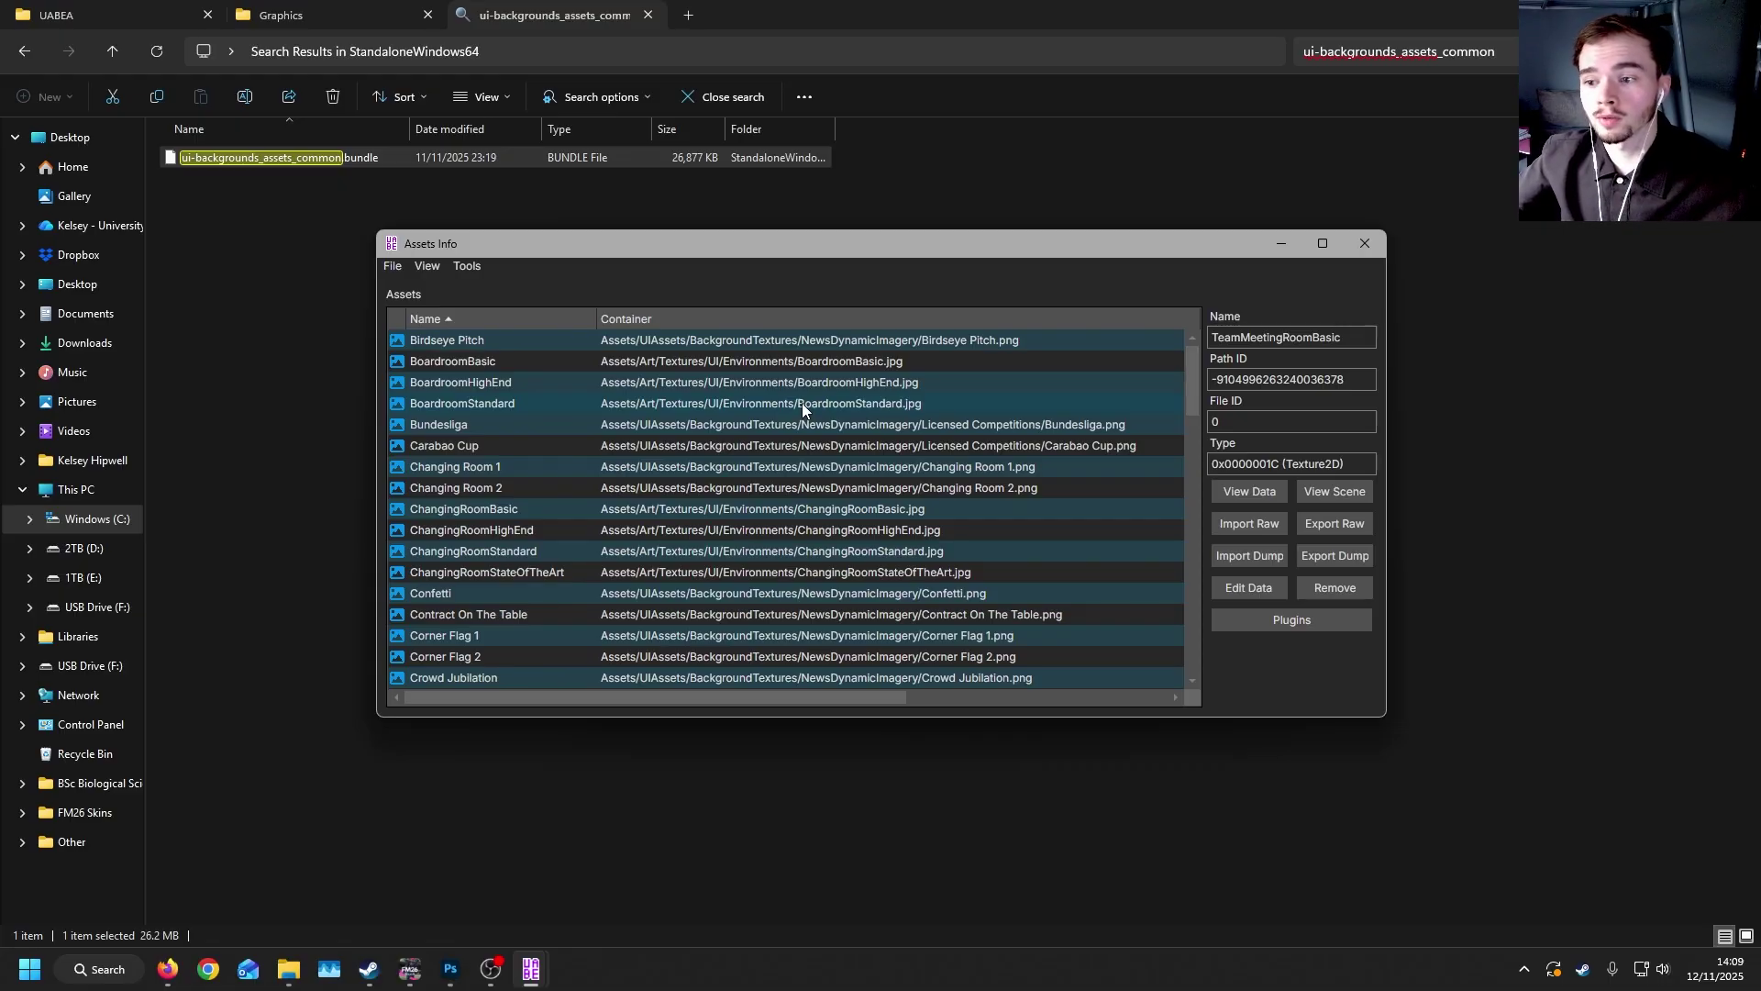
# Export the fm-skin-v2 texture as a PNG file to the Desktop.
pyautogui.scroll(-6, 1007, 580)
pyautogui.click(1007, 580)
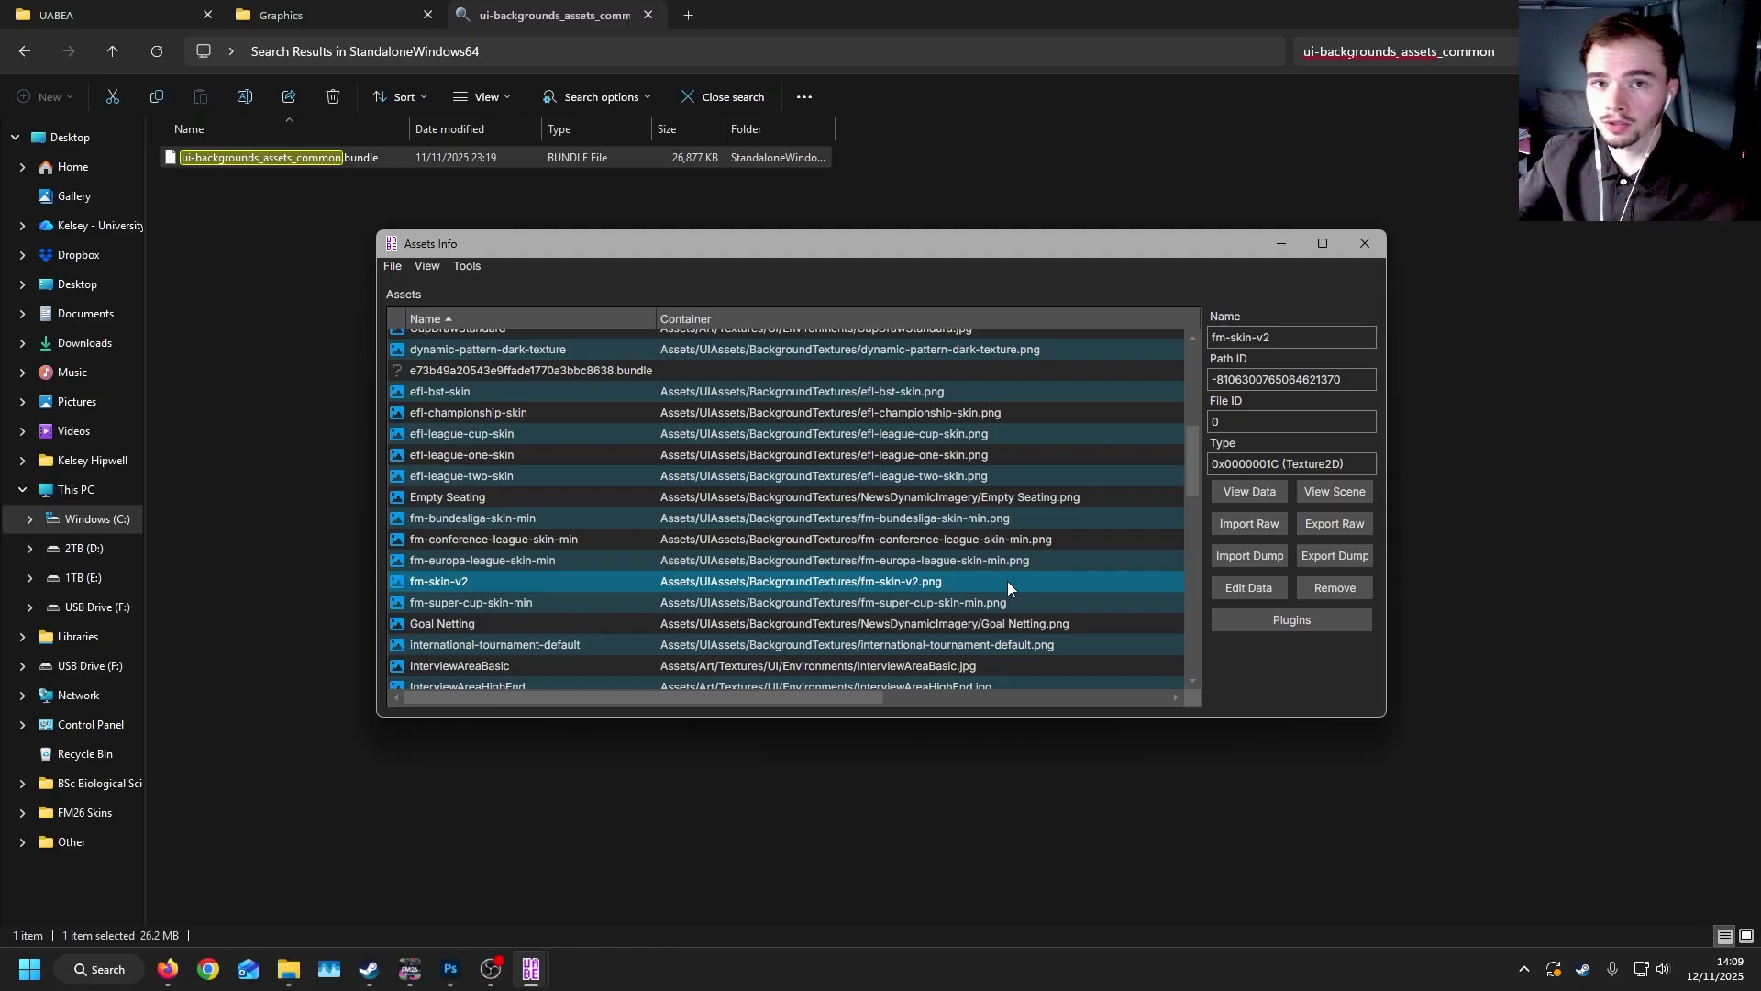
pyautogui.click(1253, 620)
pyautogui.click(839, 305)
pyautogui.click(833, 668)
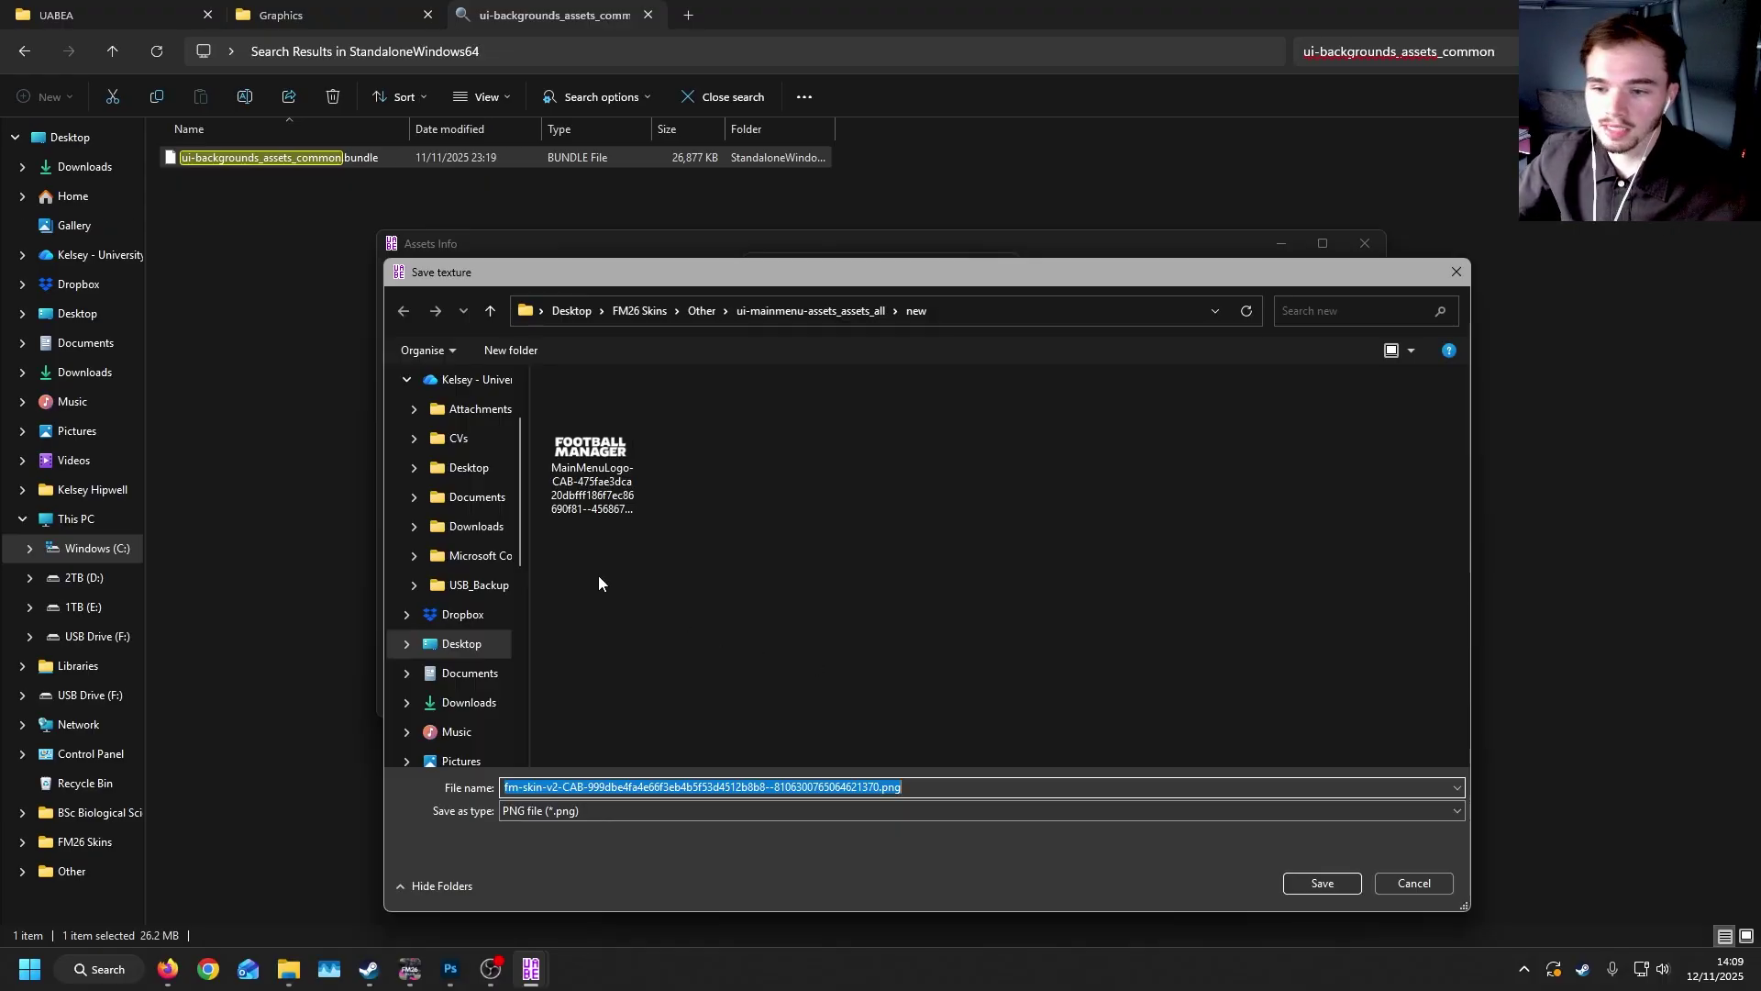
pyautogui.click(493, 648)
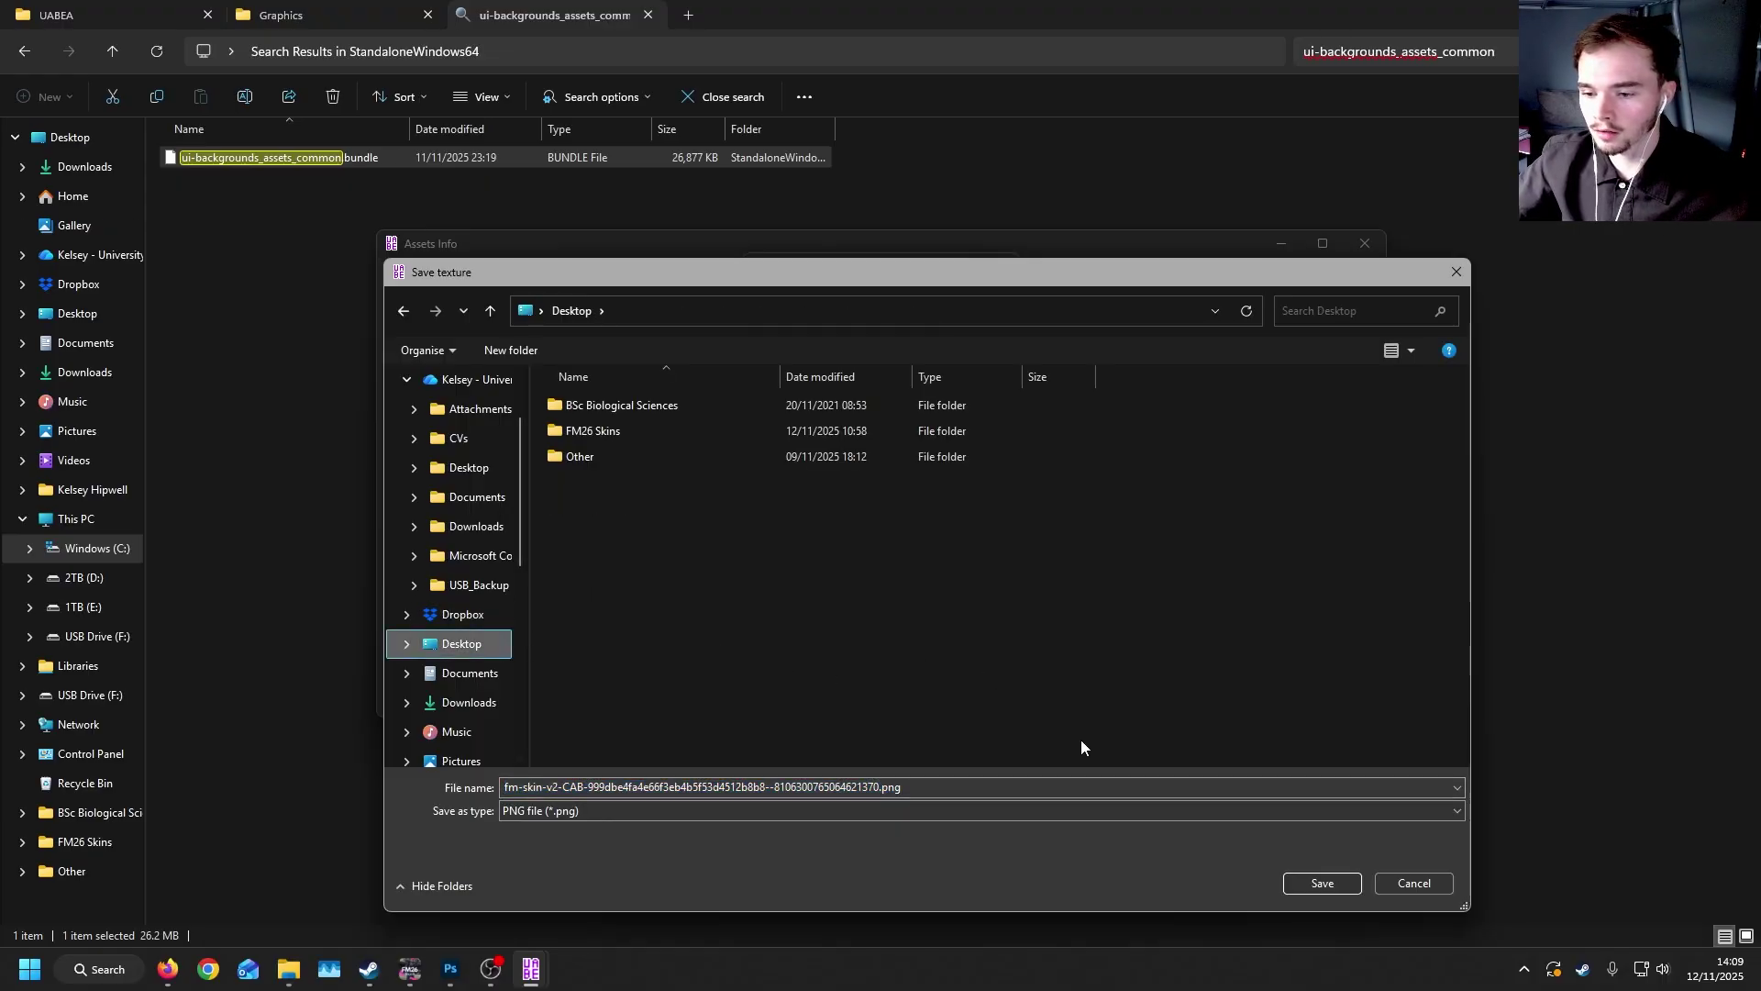
pyautogui.click(1329, 876)
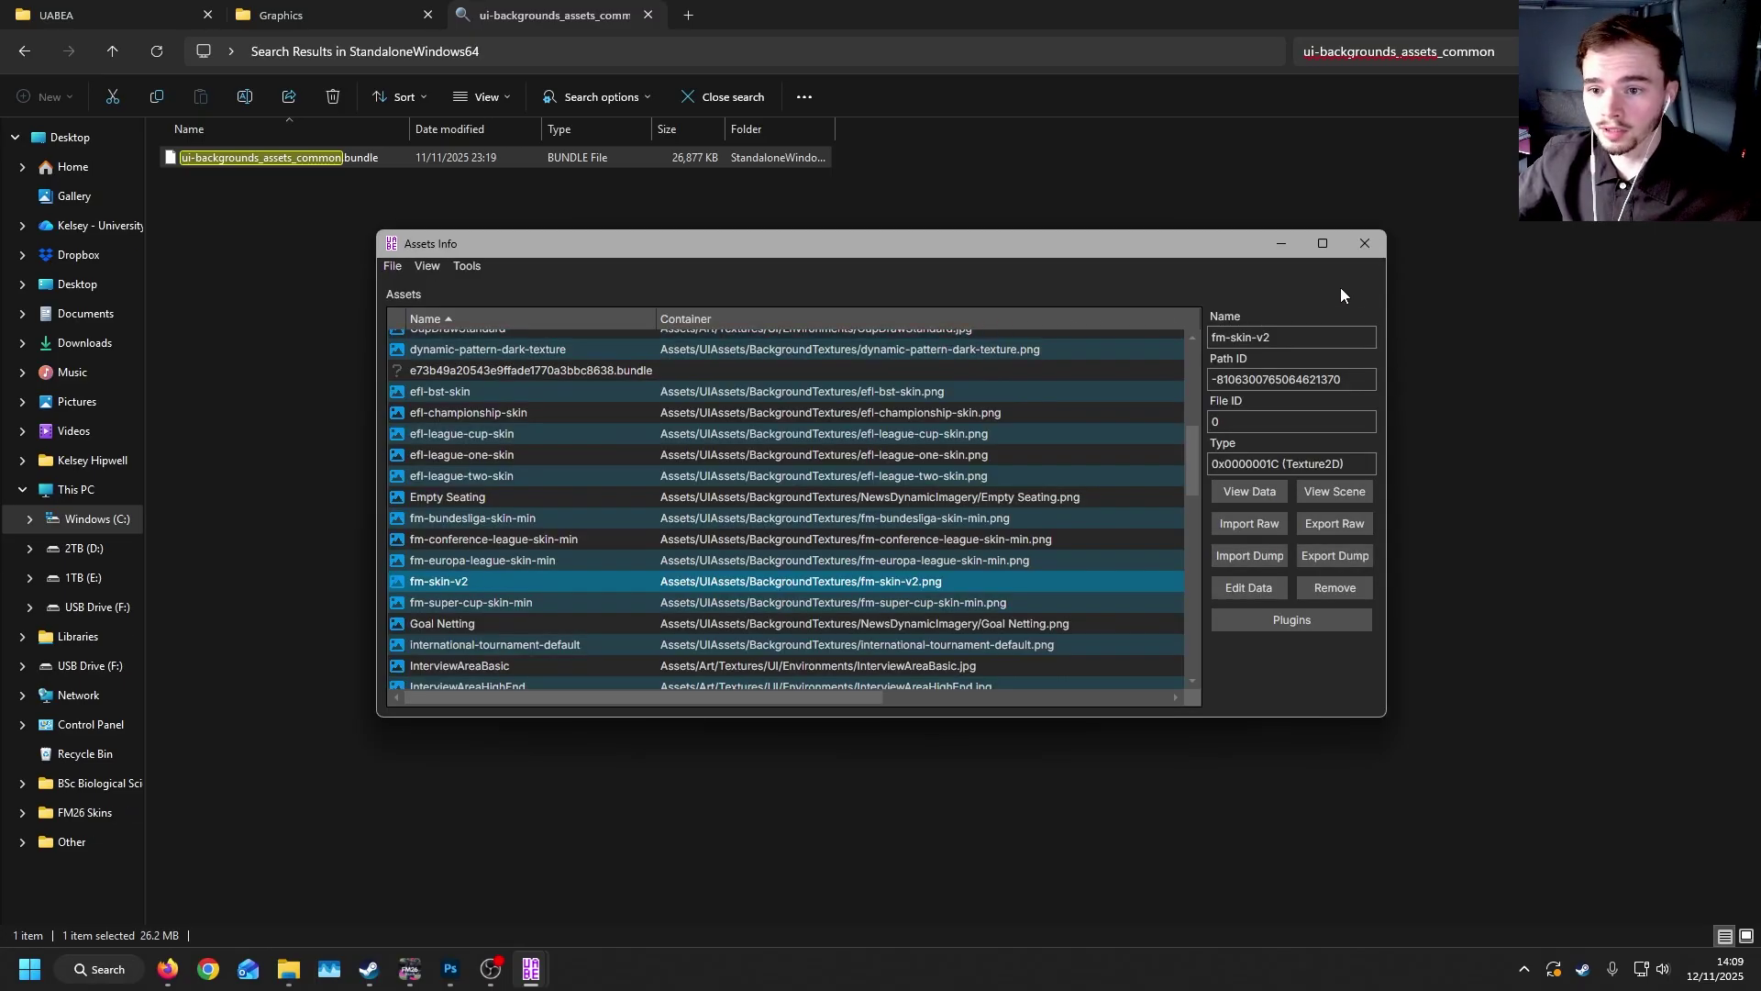
# Find the exported fm-skin-v2 PNG on the Desktop, switch to it in Photoshop and activate the Rectangular Marquee tool.
pyautogui.press('super+e')
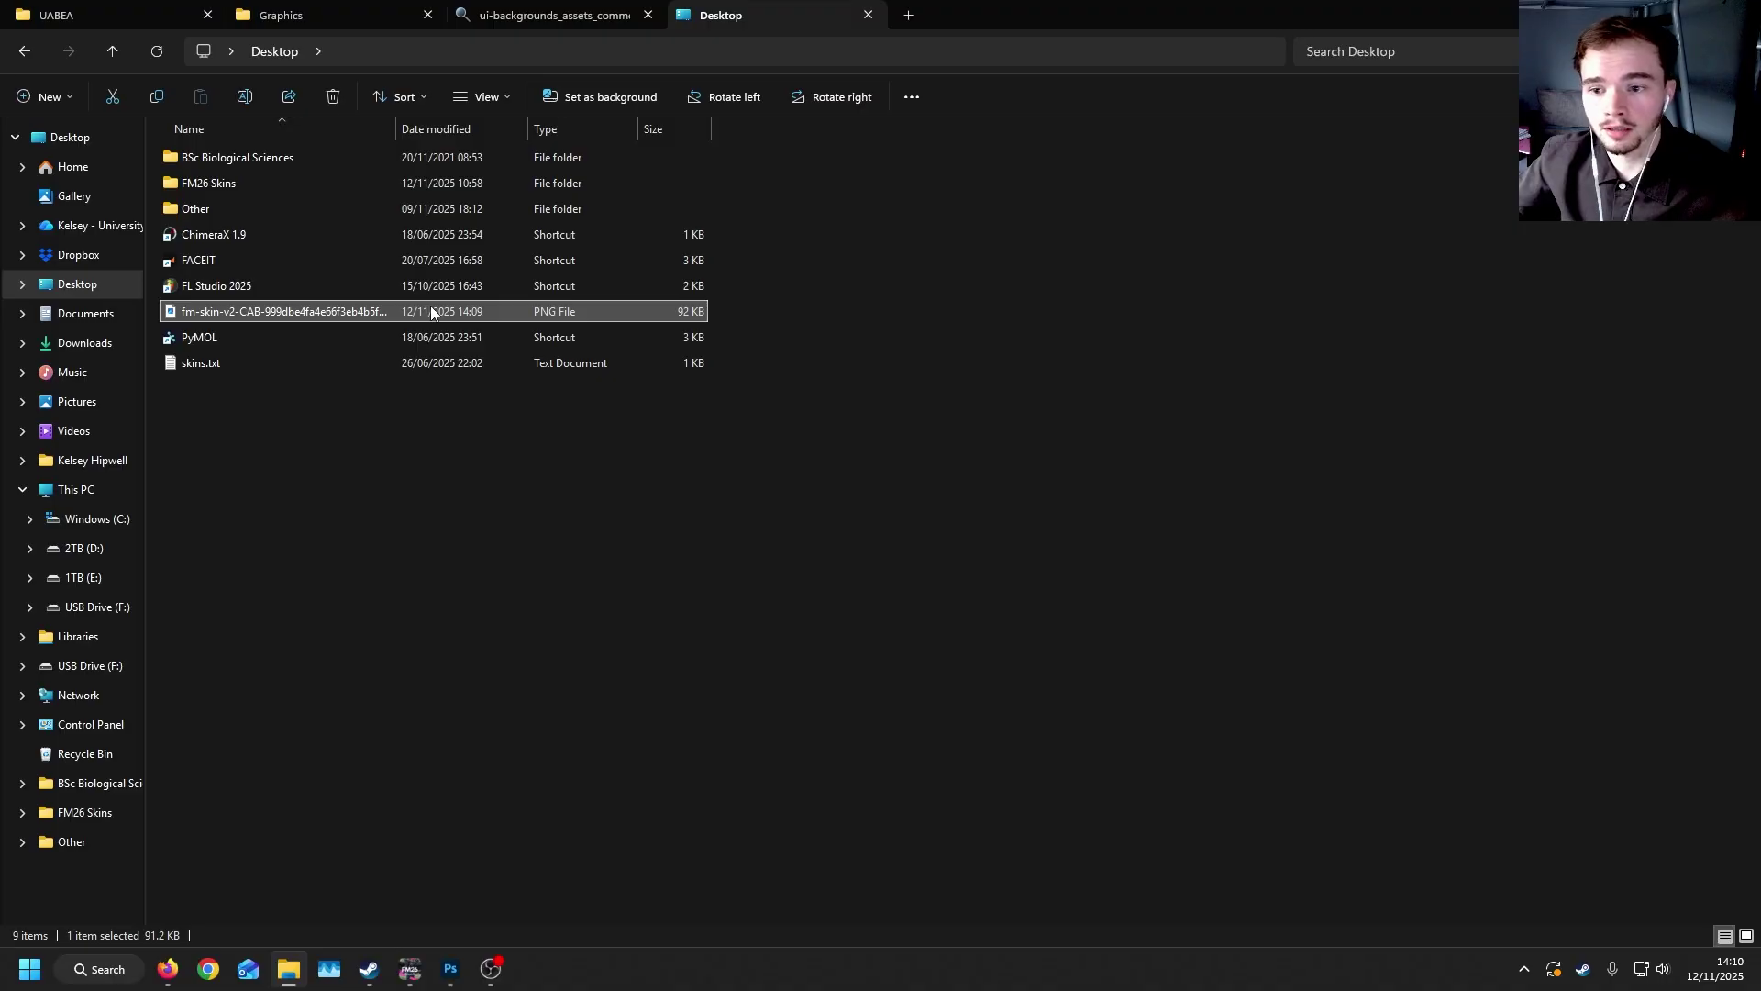
pyautogui.moveTo(449, 972)
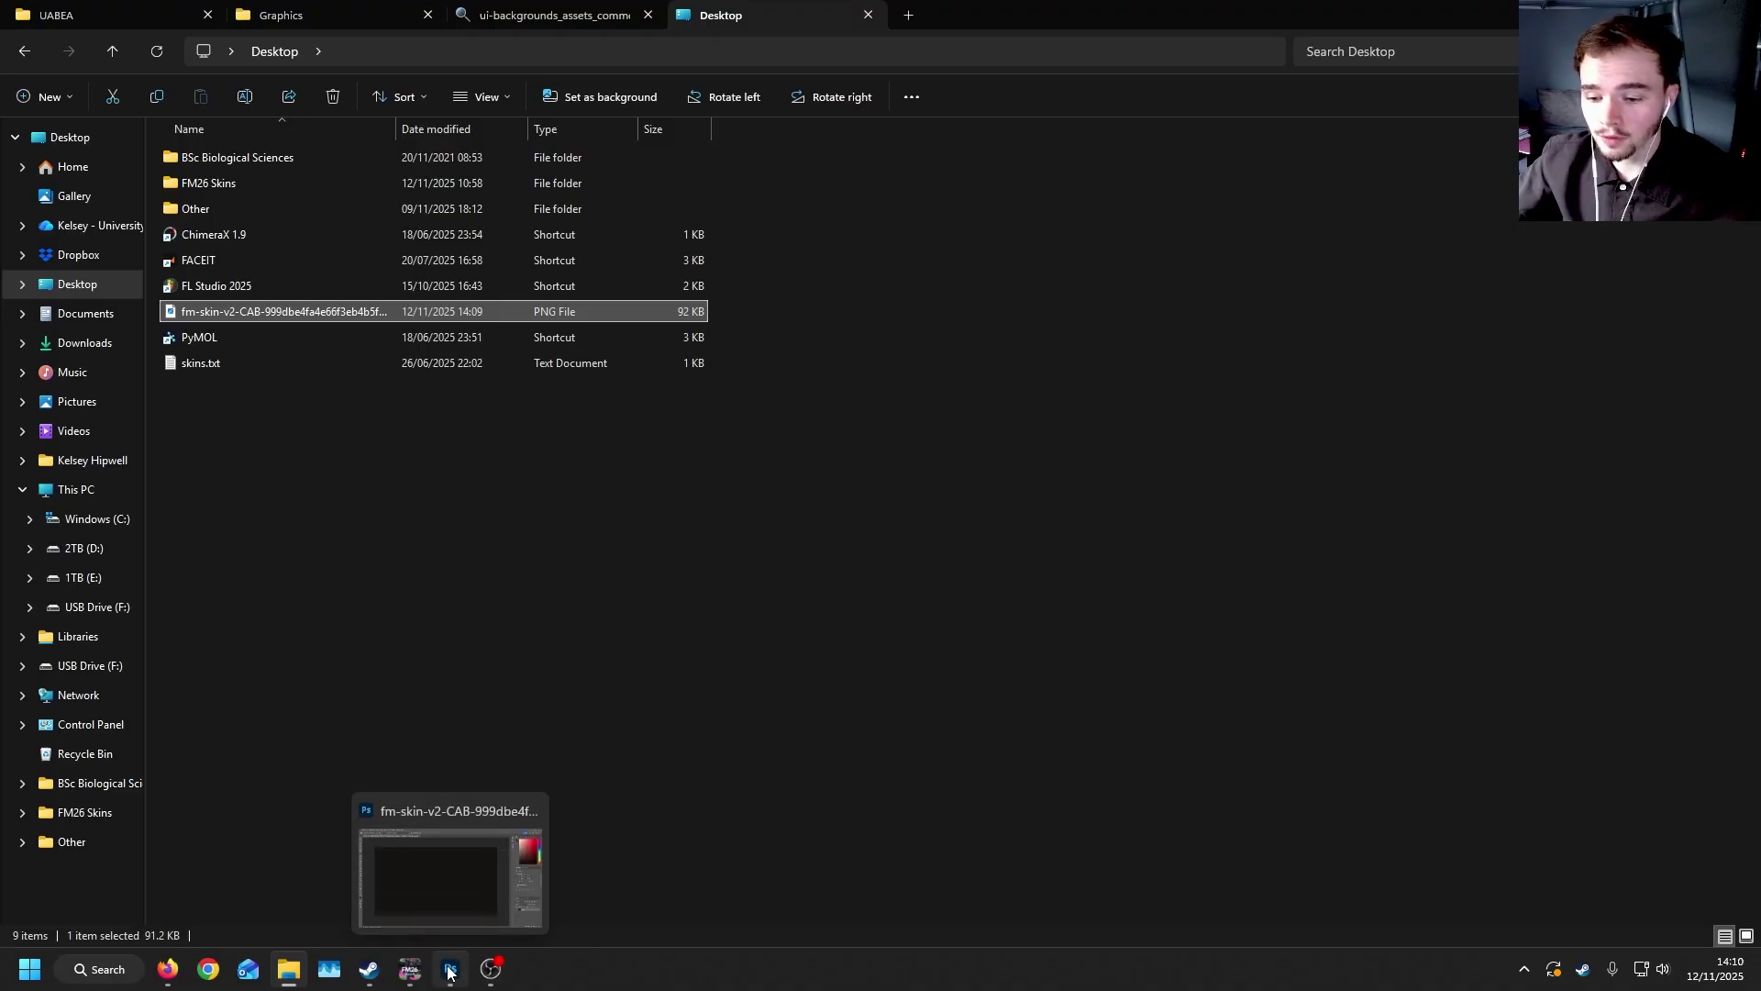
pyautogui.click(450, 972)
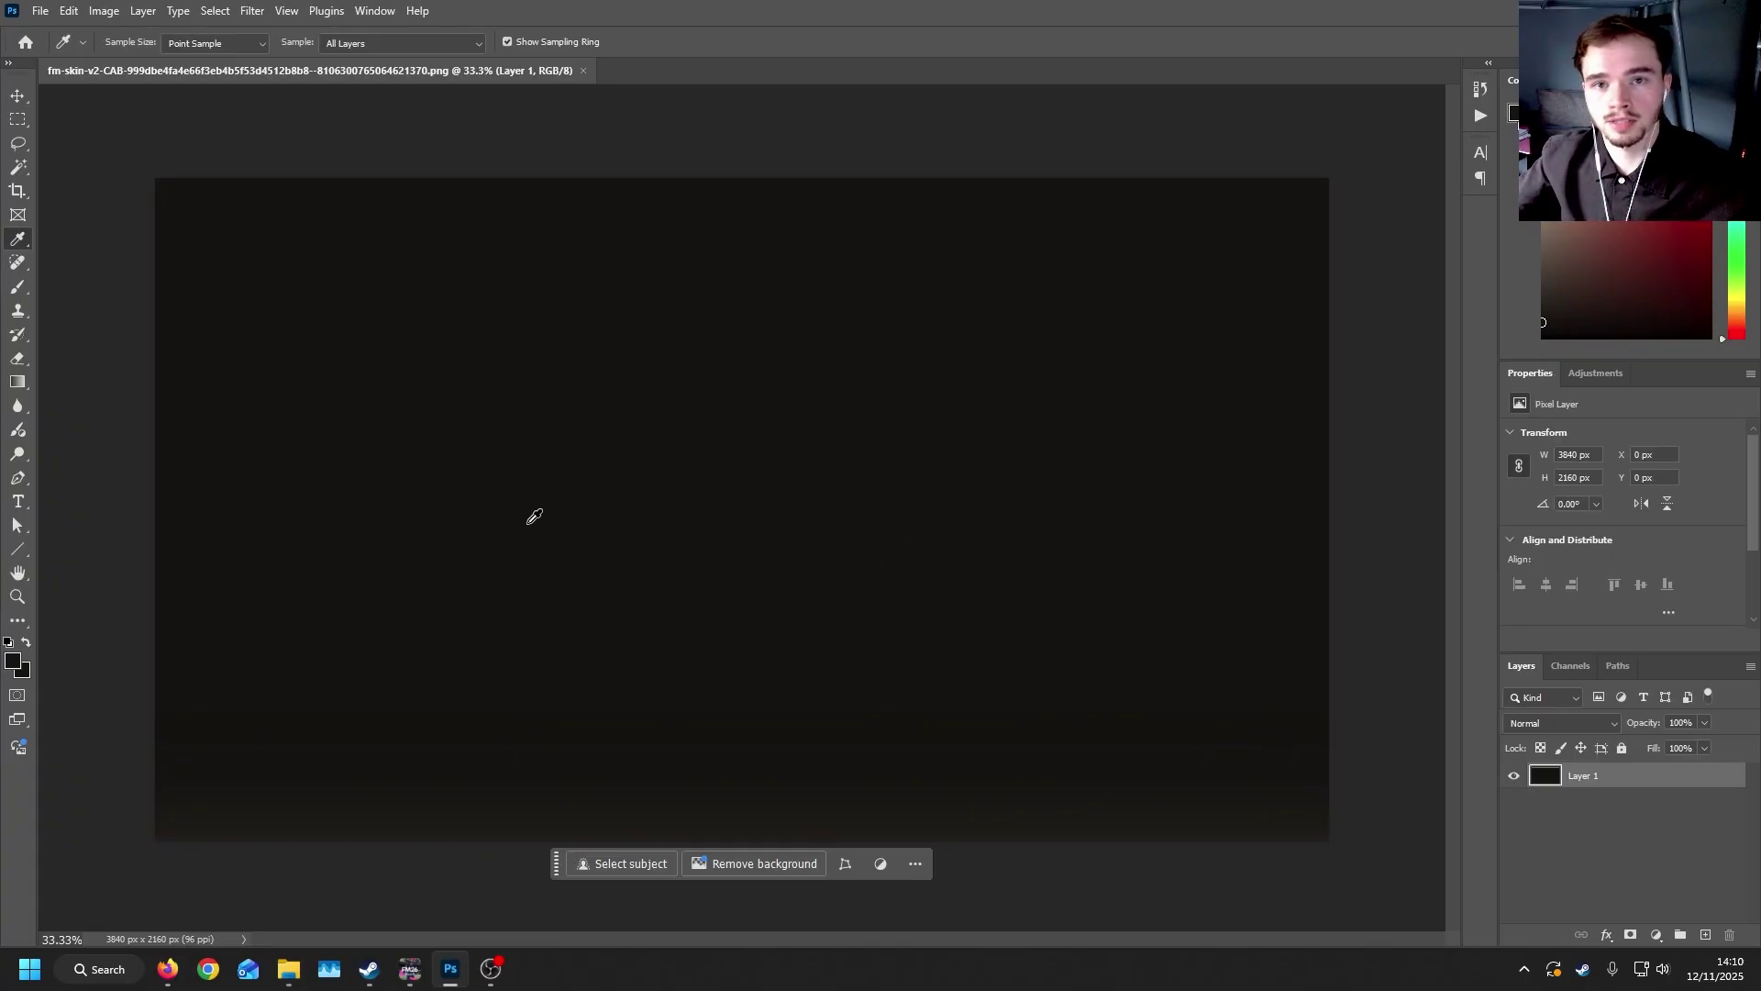
pyautogui.click(18, 120)
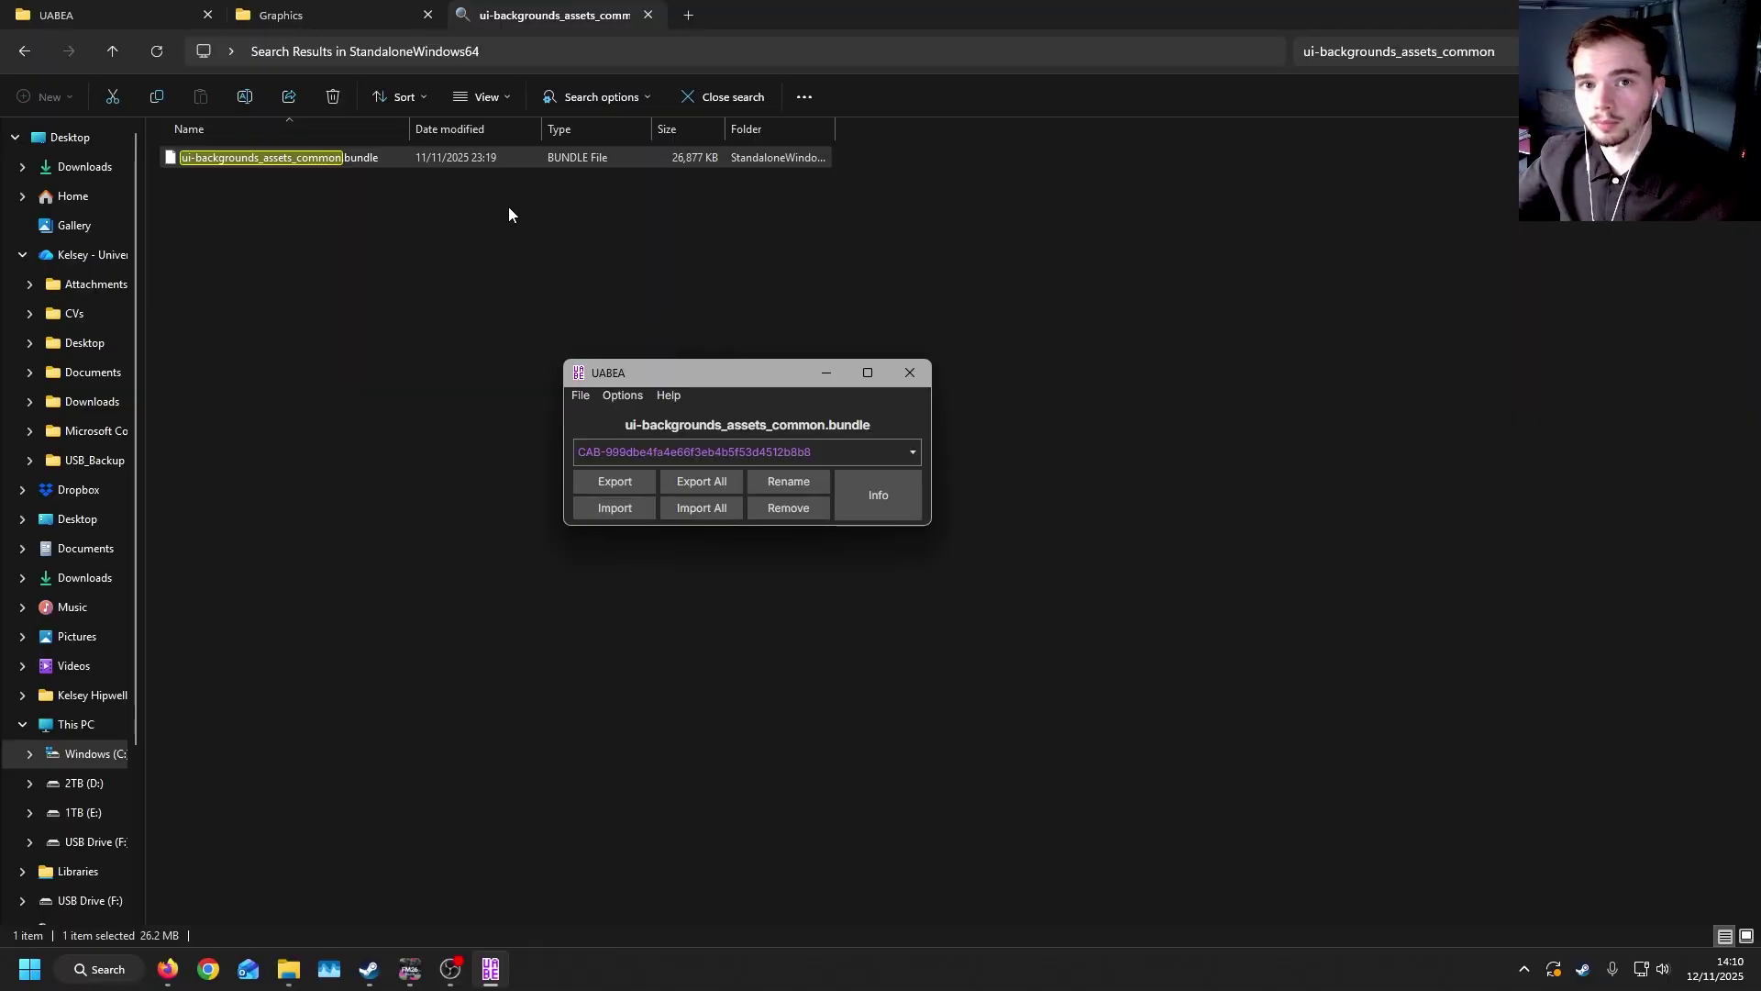
# Open the fm-skin-v2 texture from the ui-backgrounds_assets_common bundle in UABEA for texture editing.
pyautogui.click(879, 491)
pyautogui.scroll(-6, 674, 514)
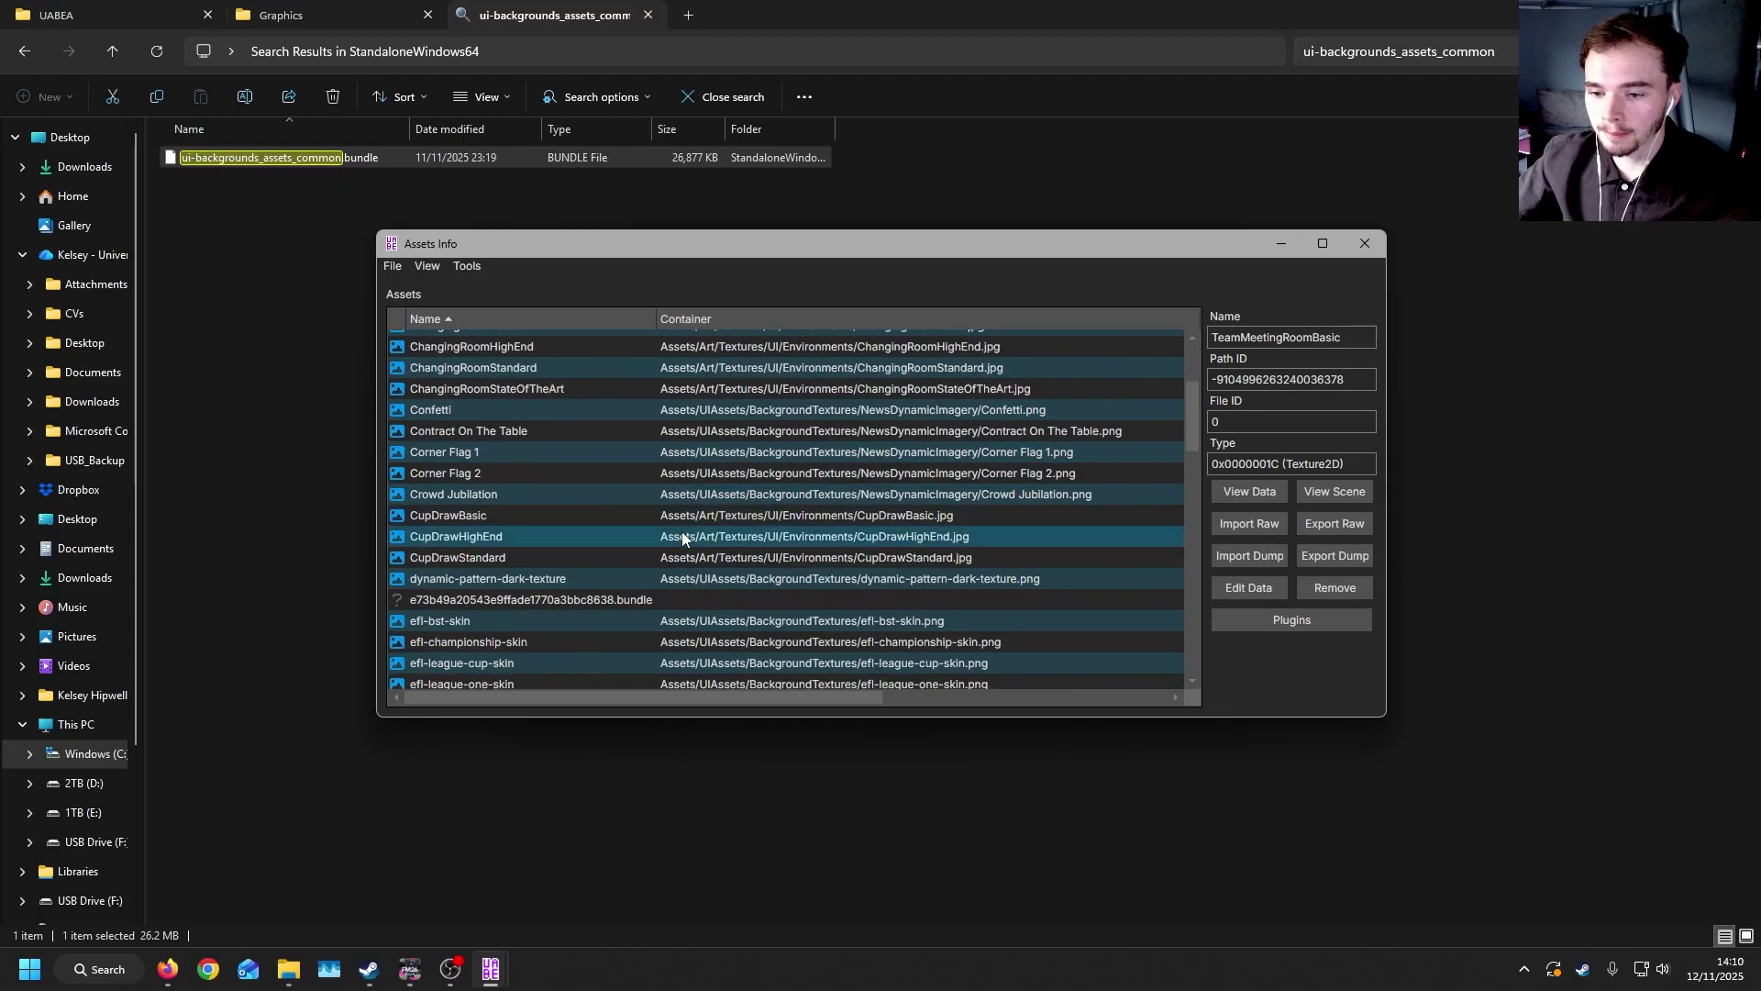
pyautogui.click(757, 629)
pyautogui.click(1242, 624)
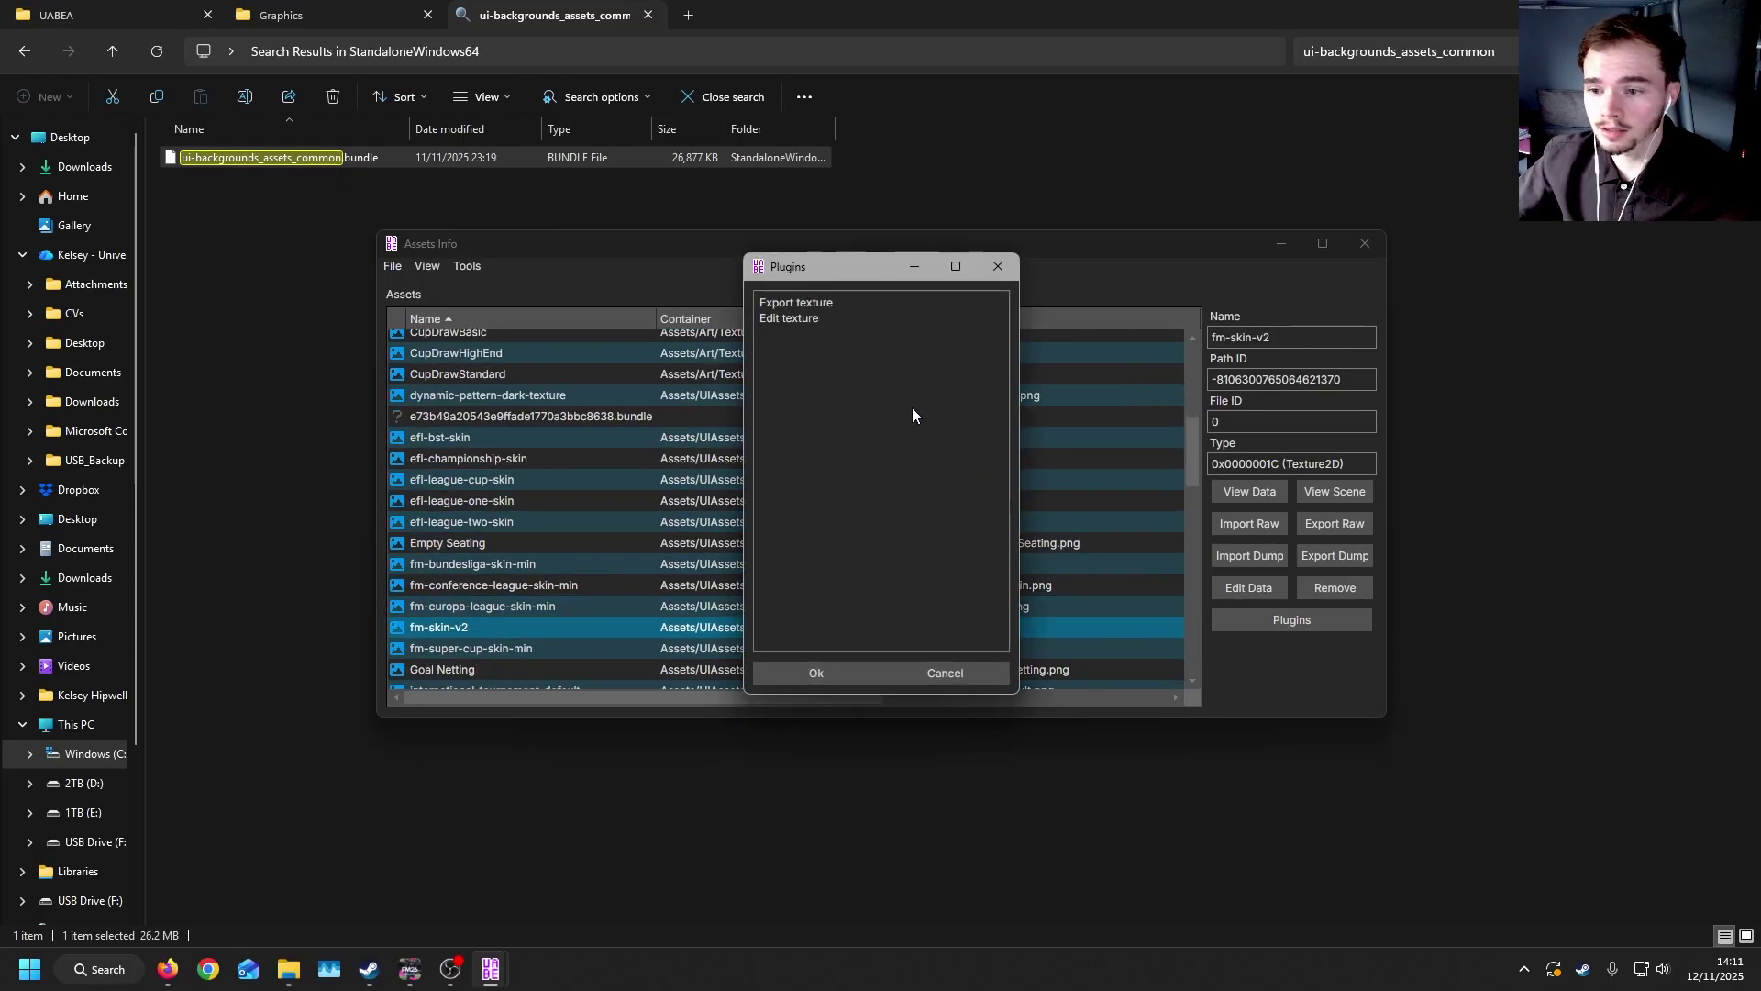
pyautogui.click(798, 317)
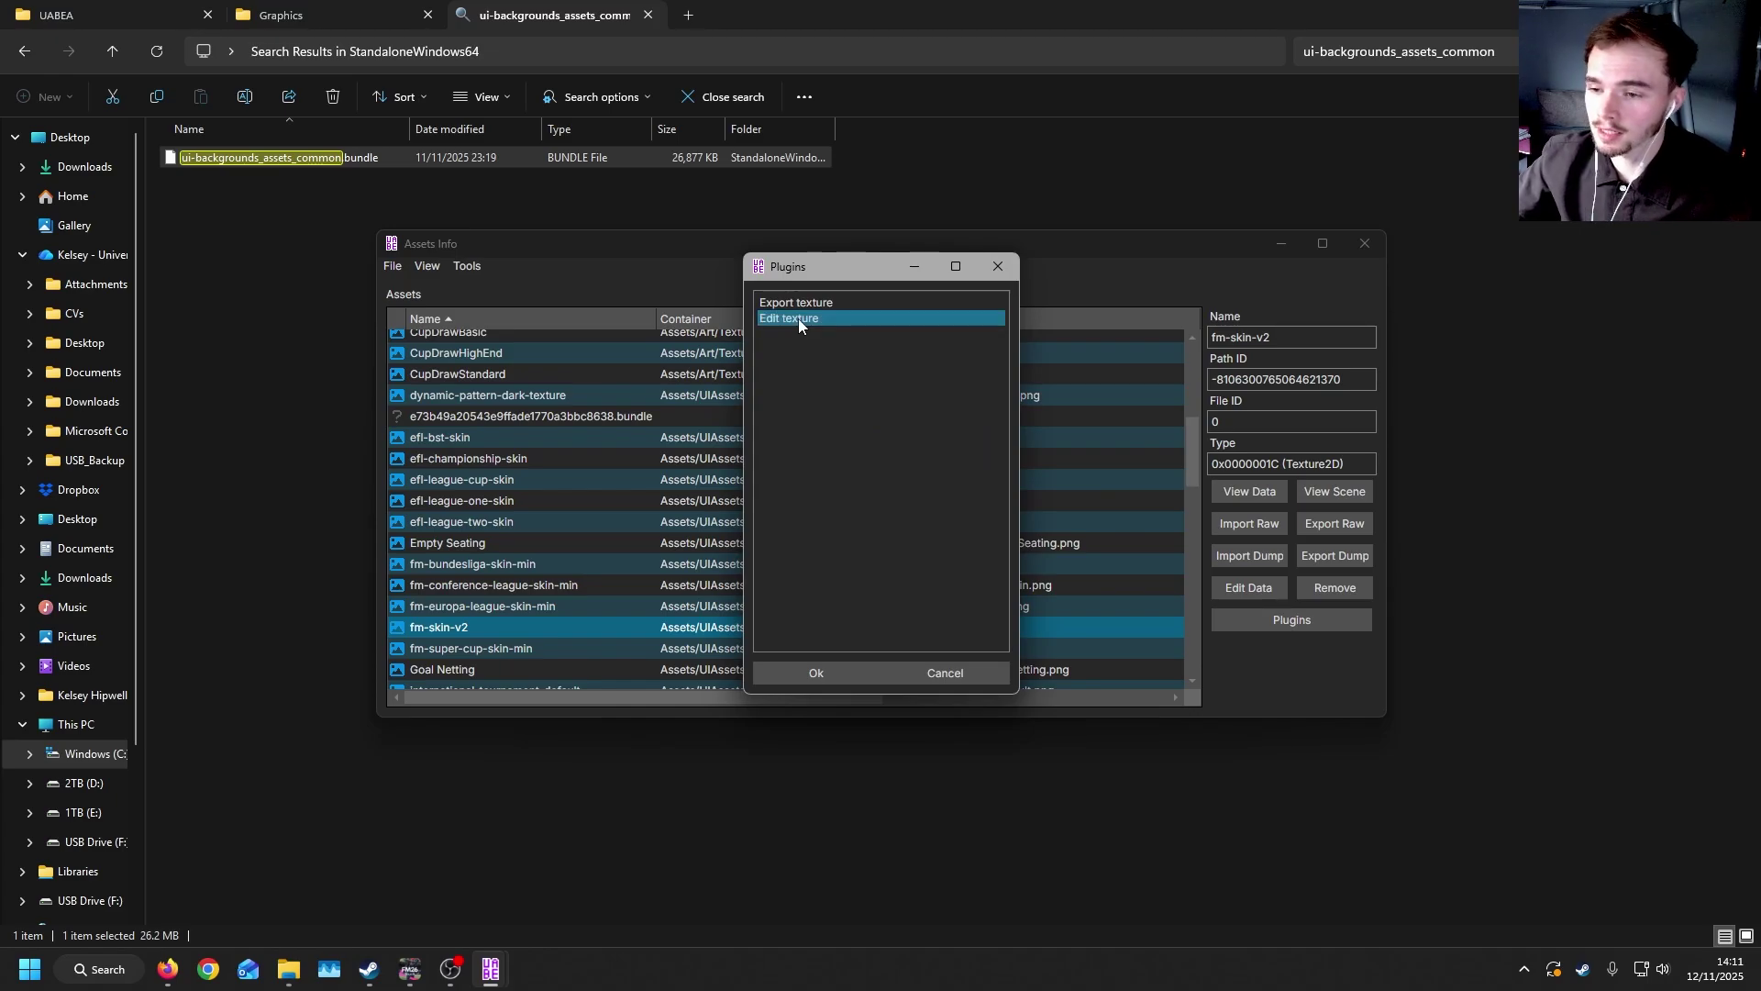
pyautogui.click(817, 670)
# Load the fm-skin-v2 PNG from the Desktop as the replacement texture.
pyautogui.click(930, 587)
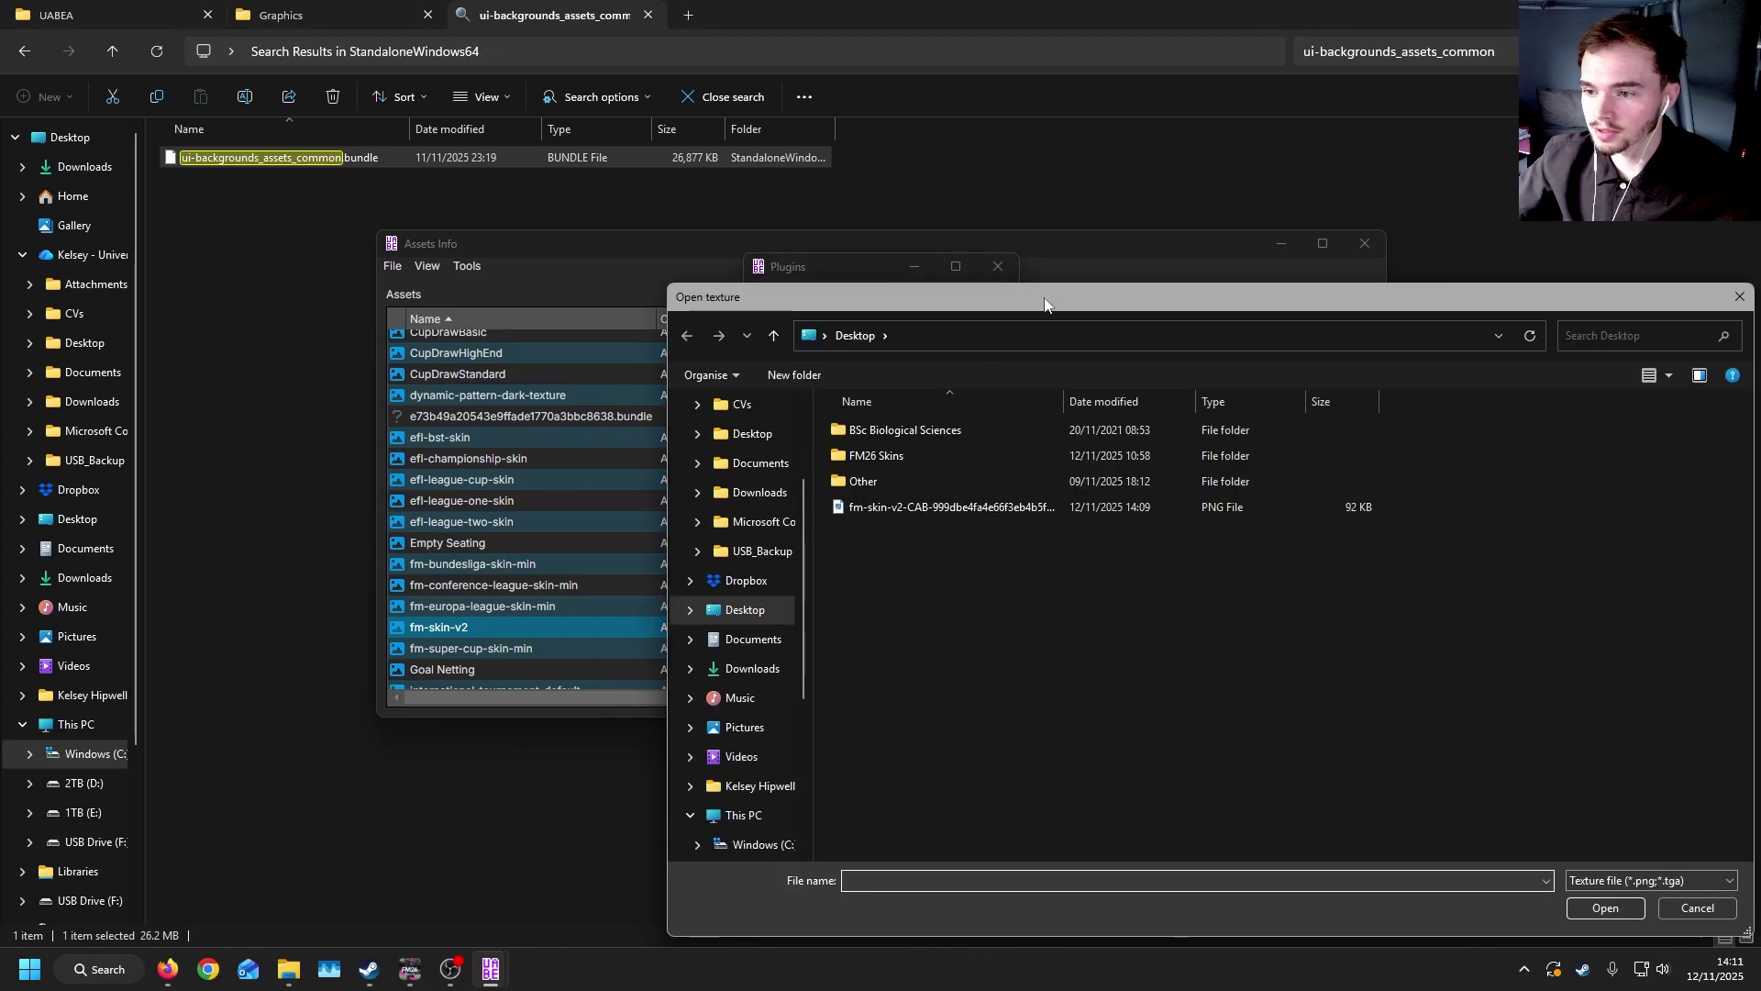
pyautogui.moveTo(1044, 303); pyautogui.dragTo(851, 156)
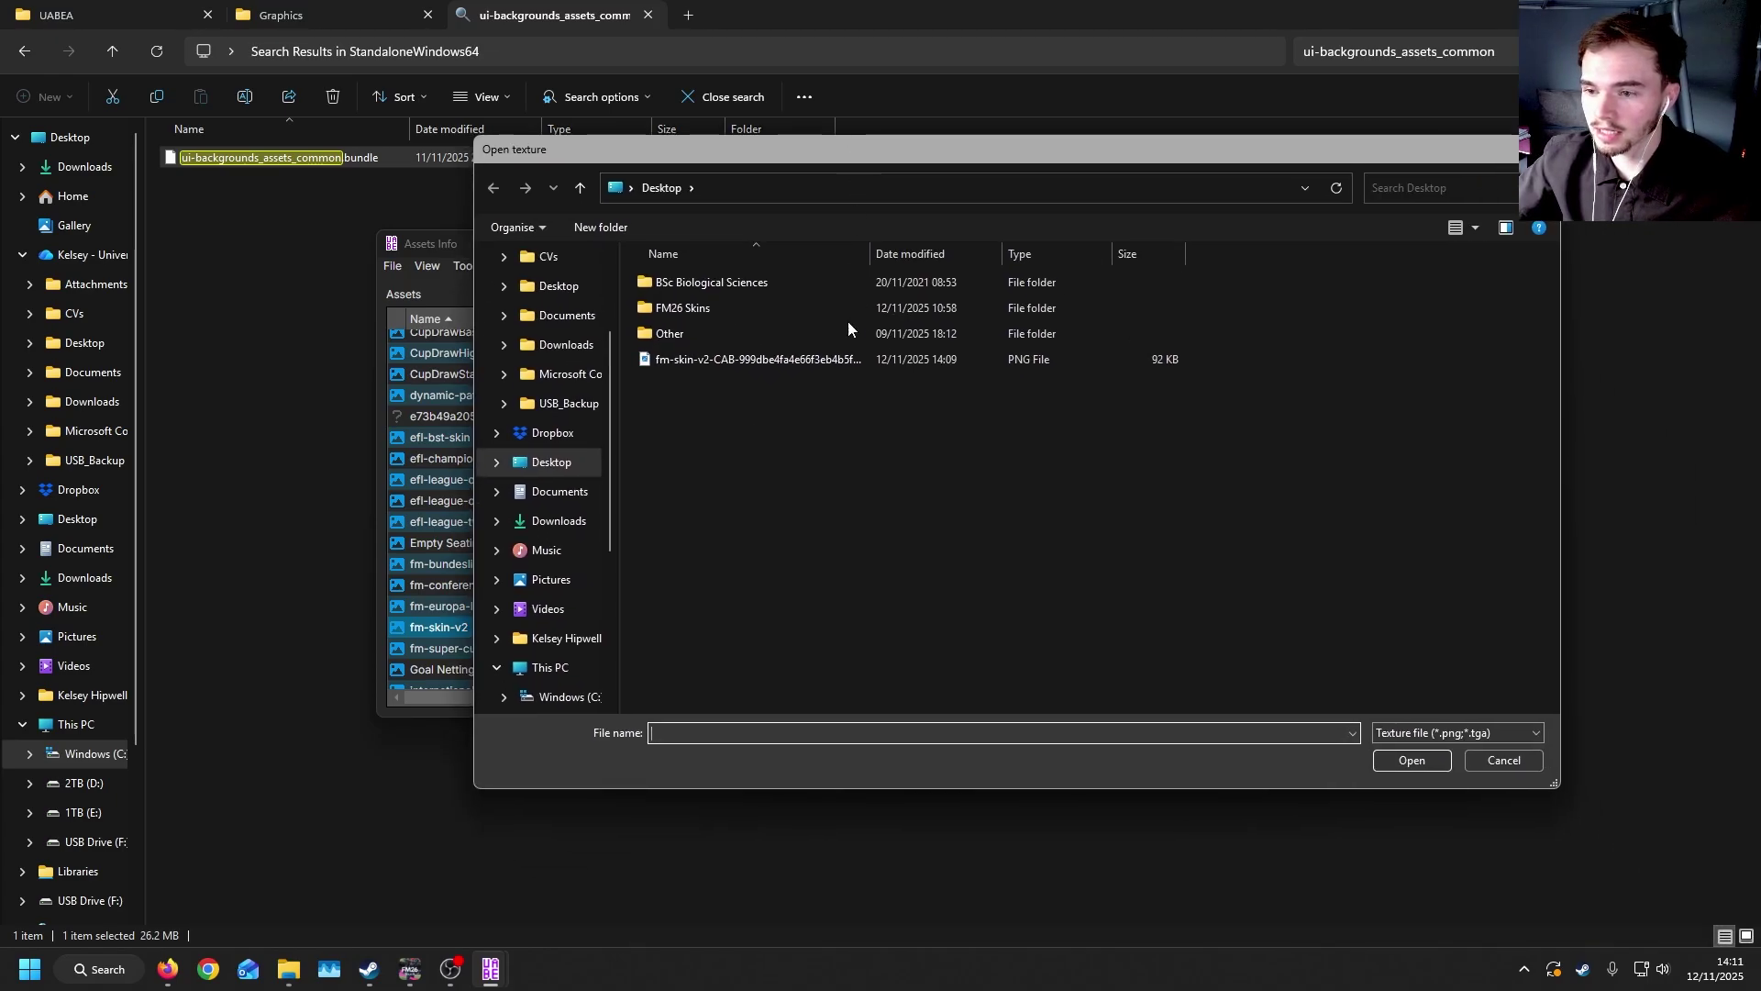
pyautogui.click(868, 365)
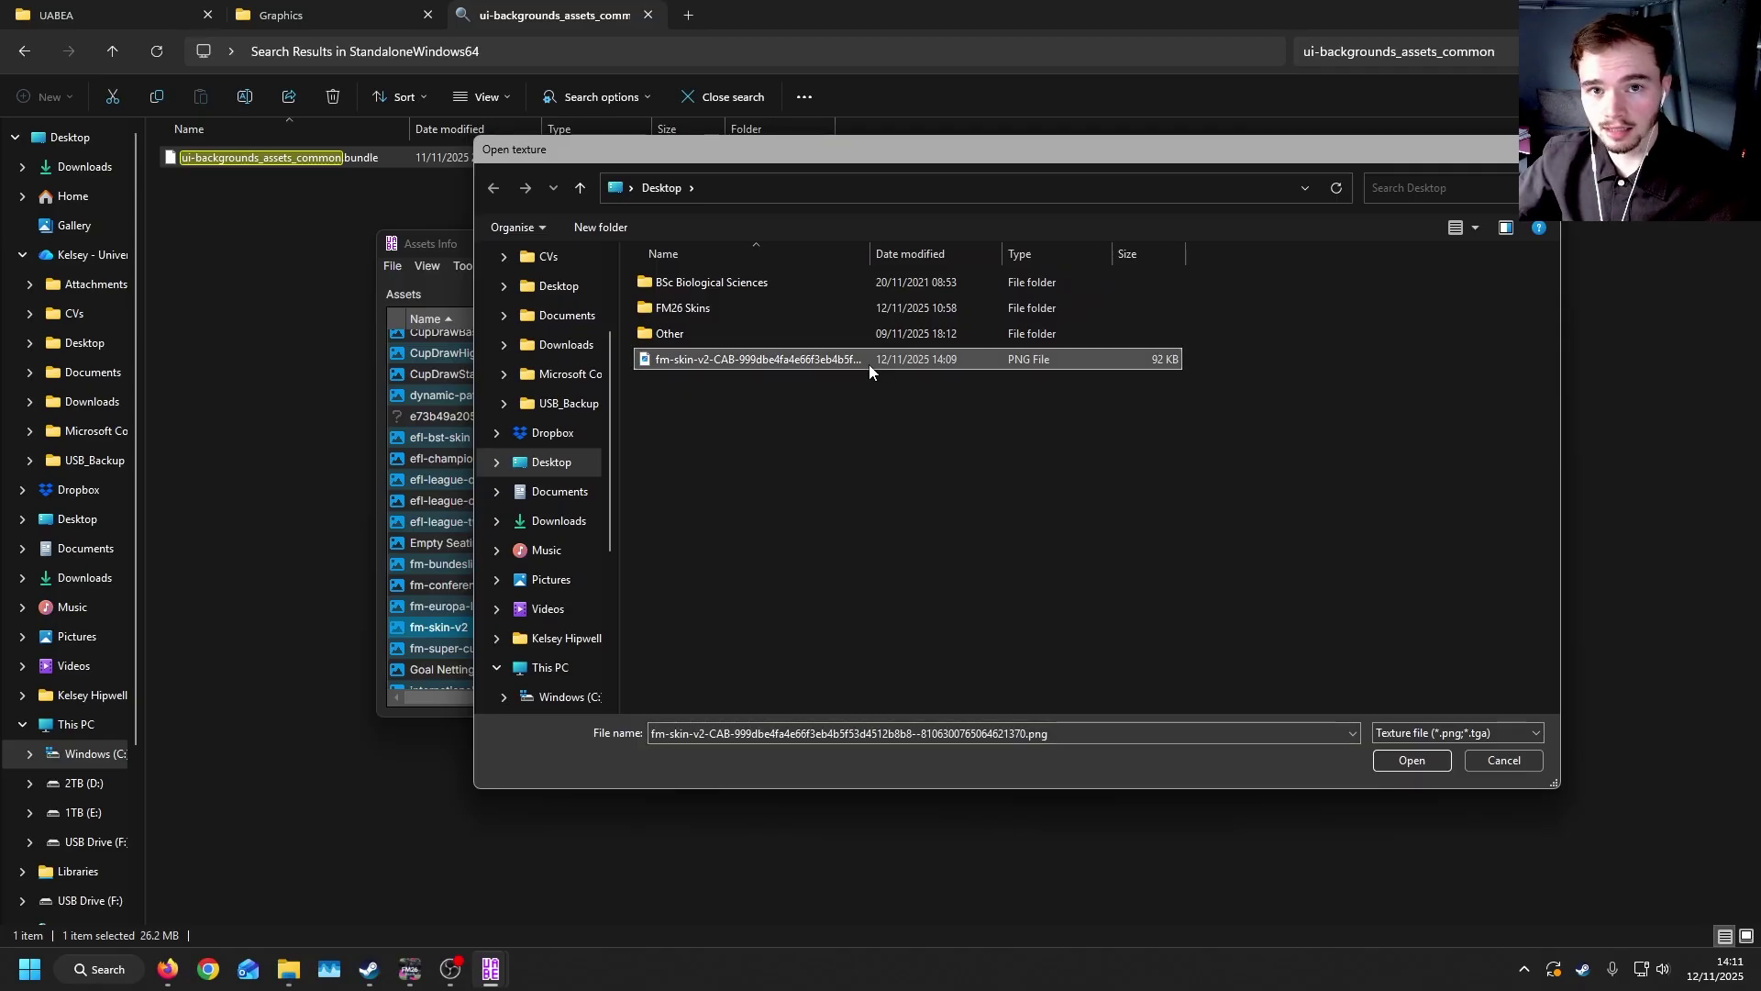
pyautogui.doubleClick(878, 365)
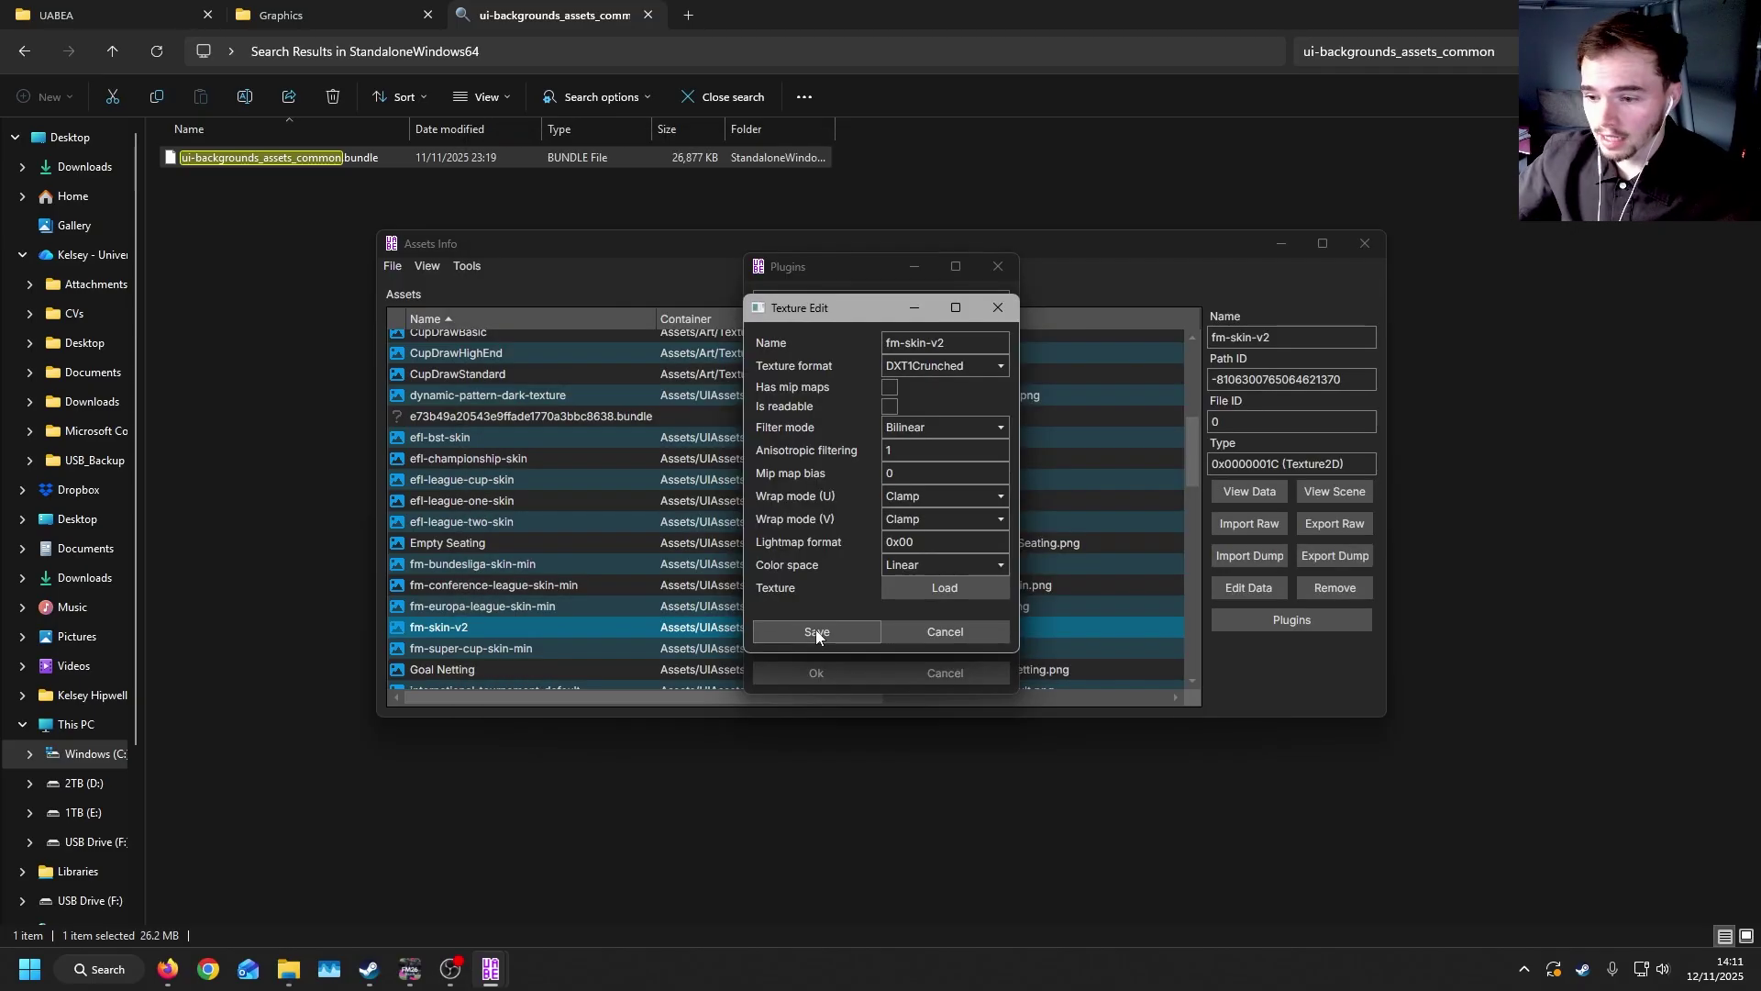
# Save the replaced fm-skin-v2 texture, then write the changes to the ui-backgrounds_assets_common bundle.
pyautogui.click(816, 630)
pyautogui.click(393, 266)
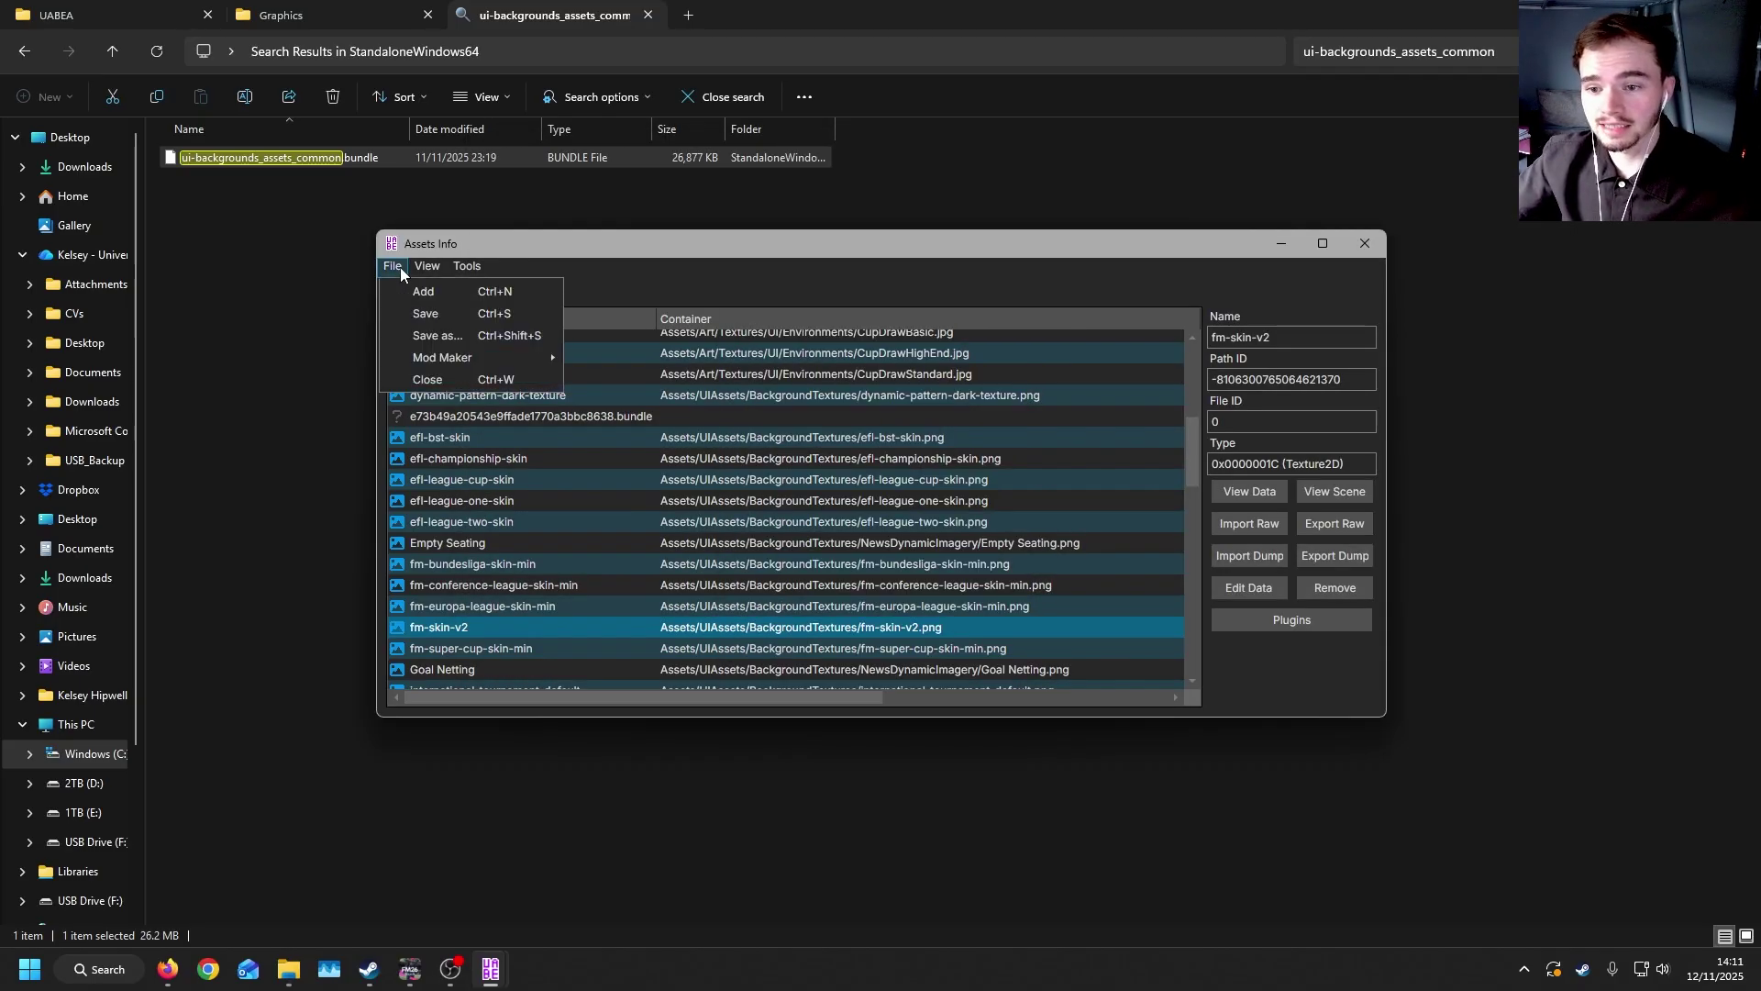
pyautogui.click(463, 319)
pyautogui.click(978, 532)
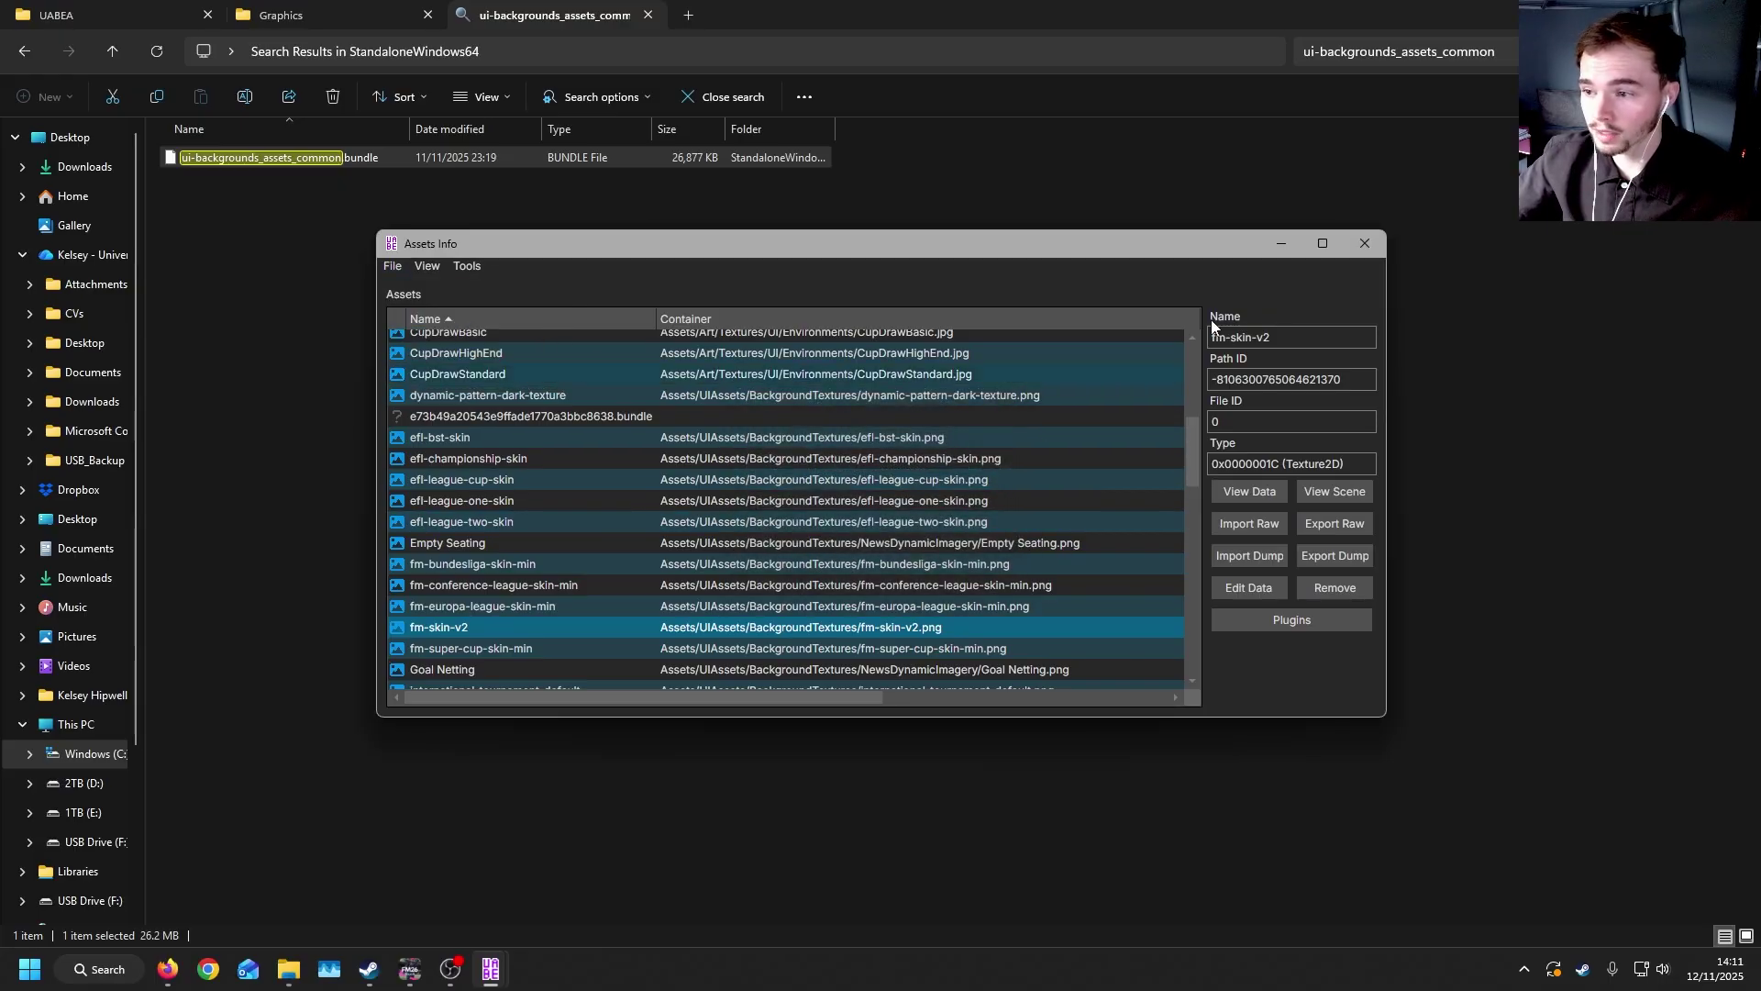
pyautogui.click(1365, 243)
pyautogui.click(580, 395)
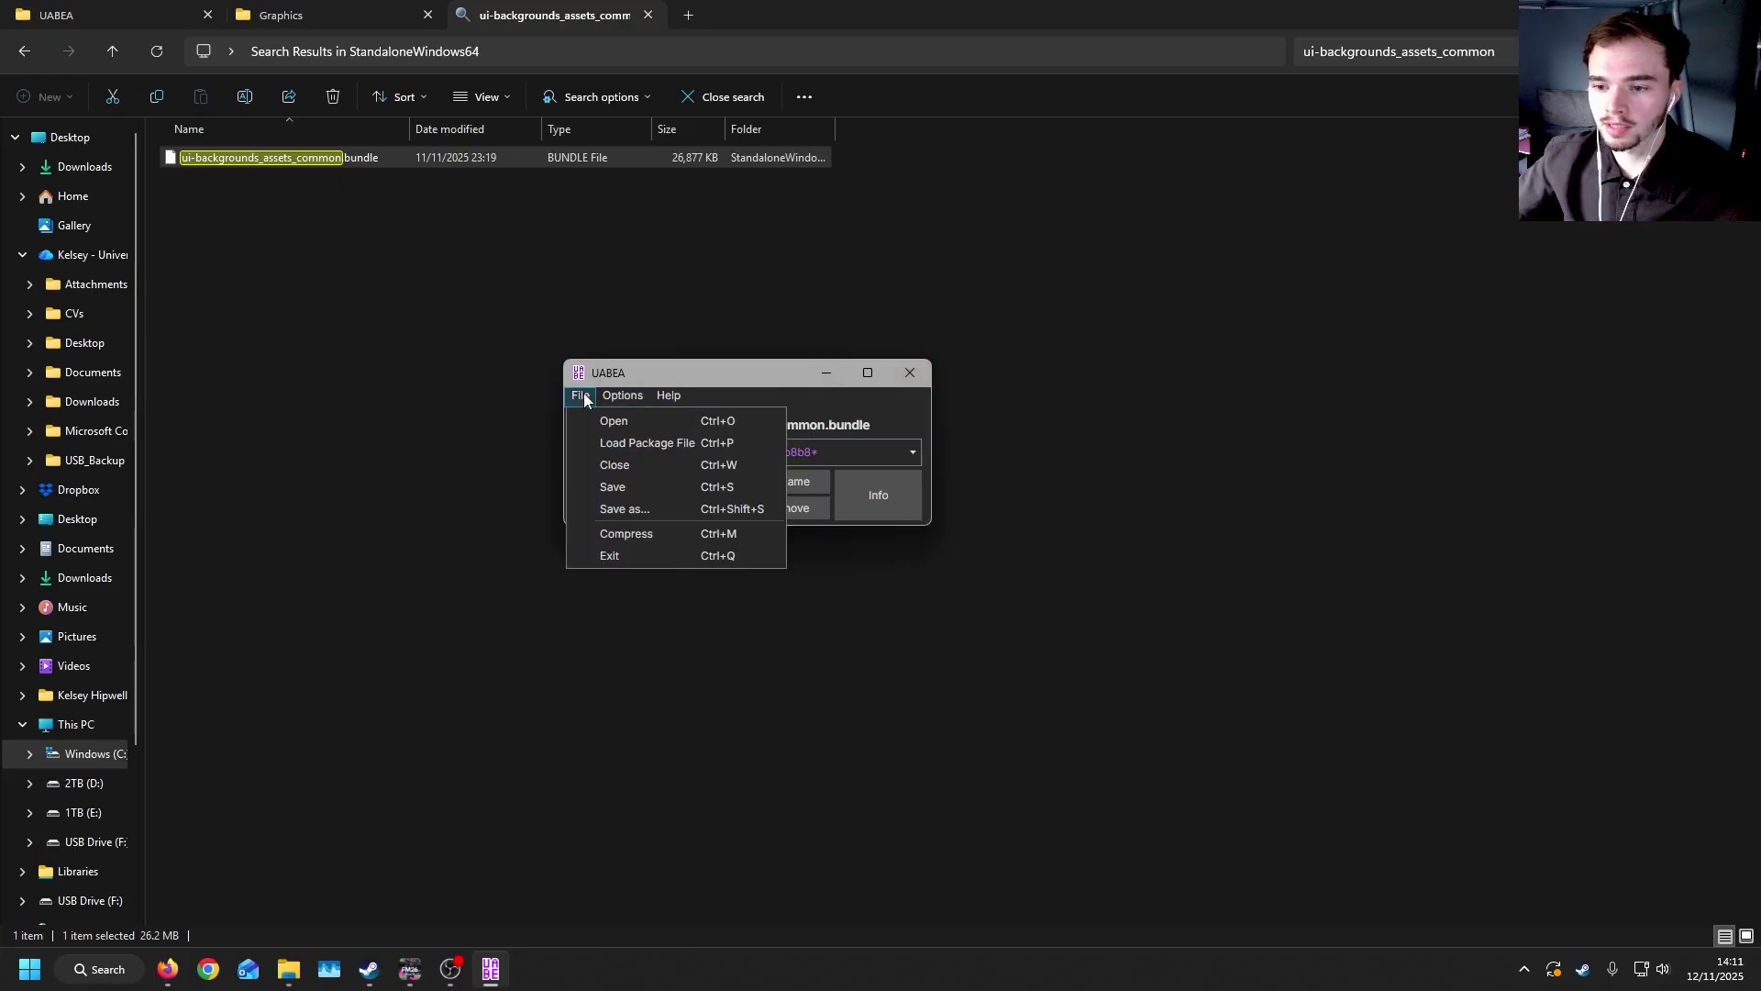
pyautogui.click(619, 484)
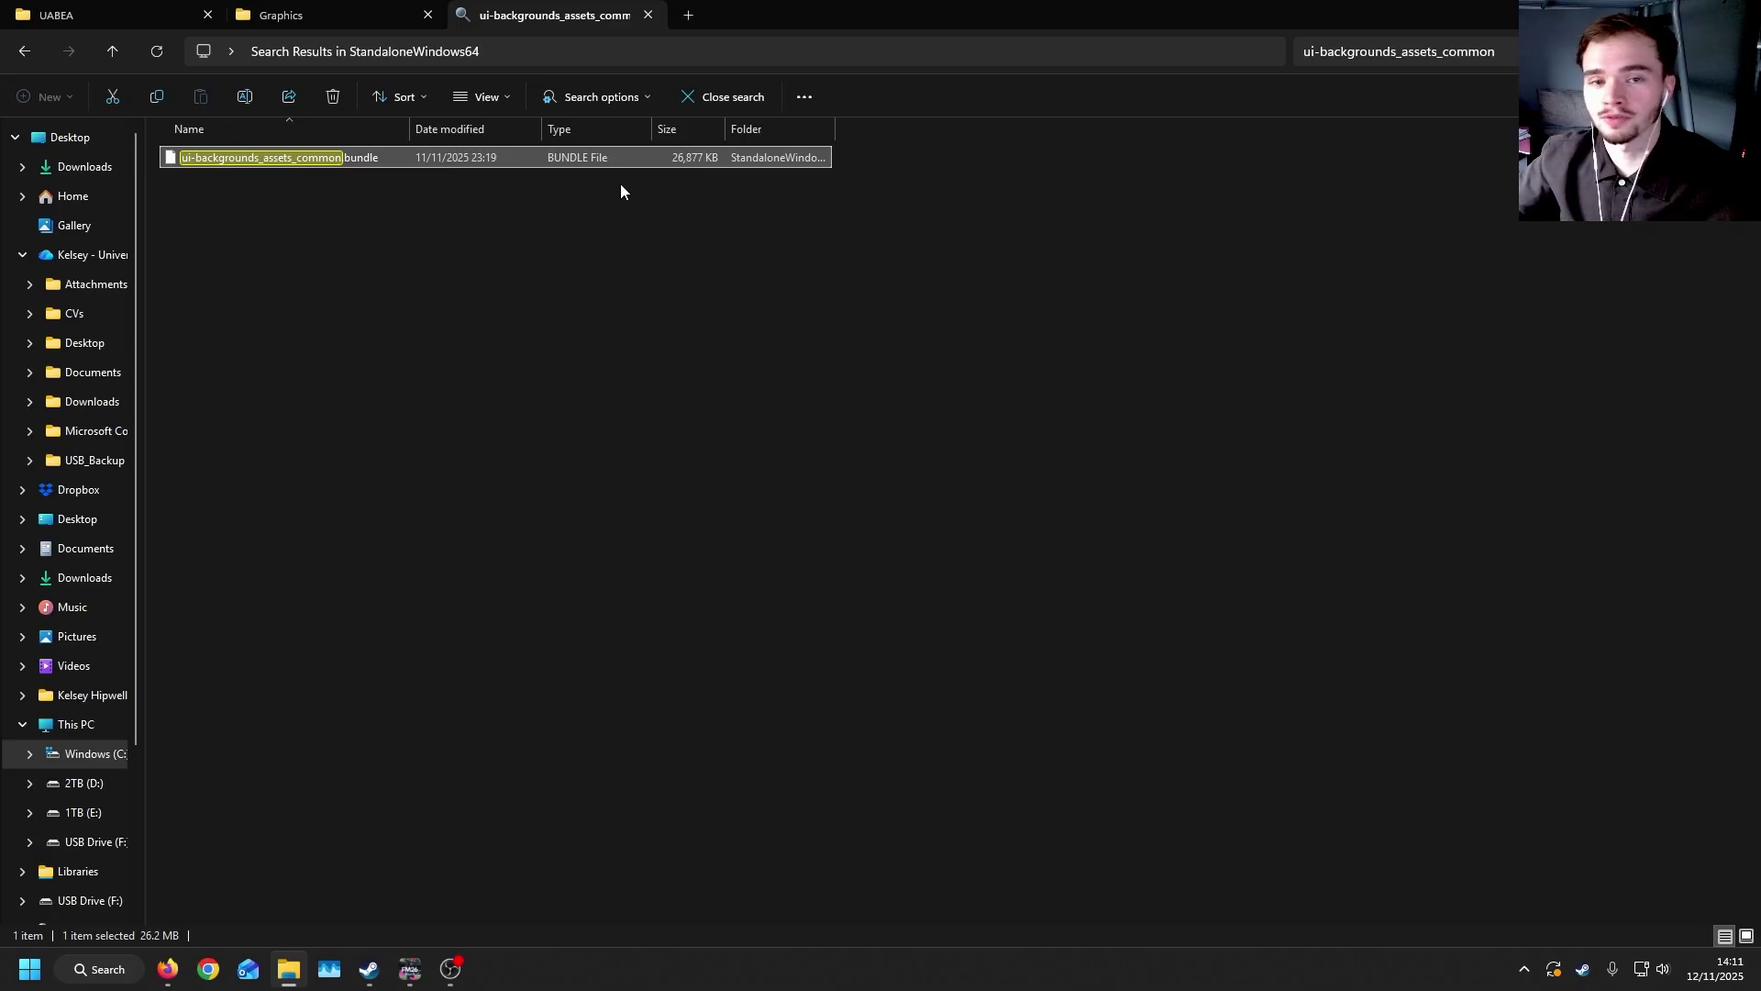
# Review the bundle files in the skin's Graphics folder, then view the Squad overview in Football Manager 26.
pyautogui.hotkey('ctrl', 'w')
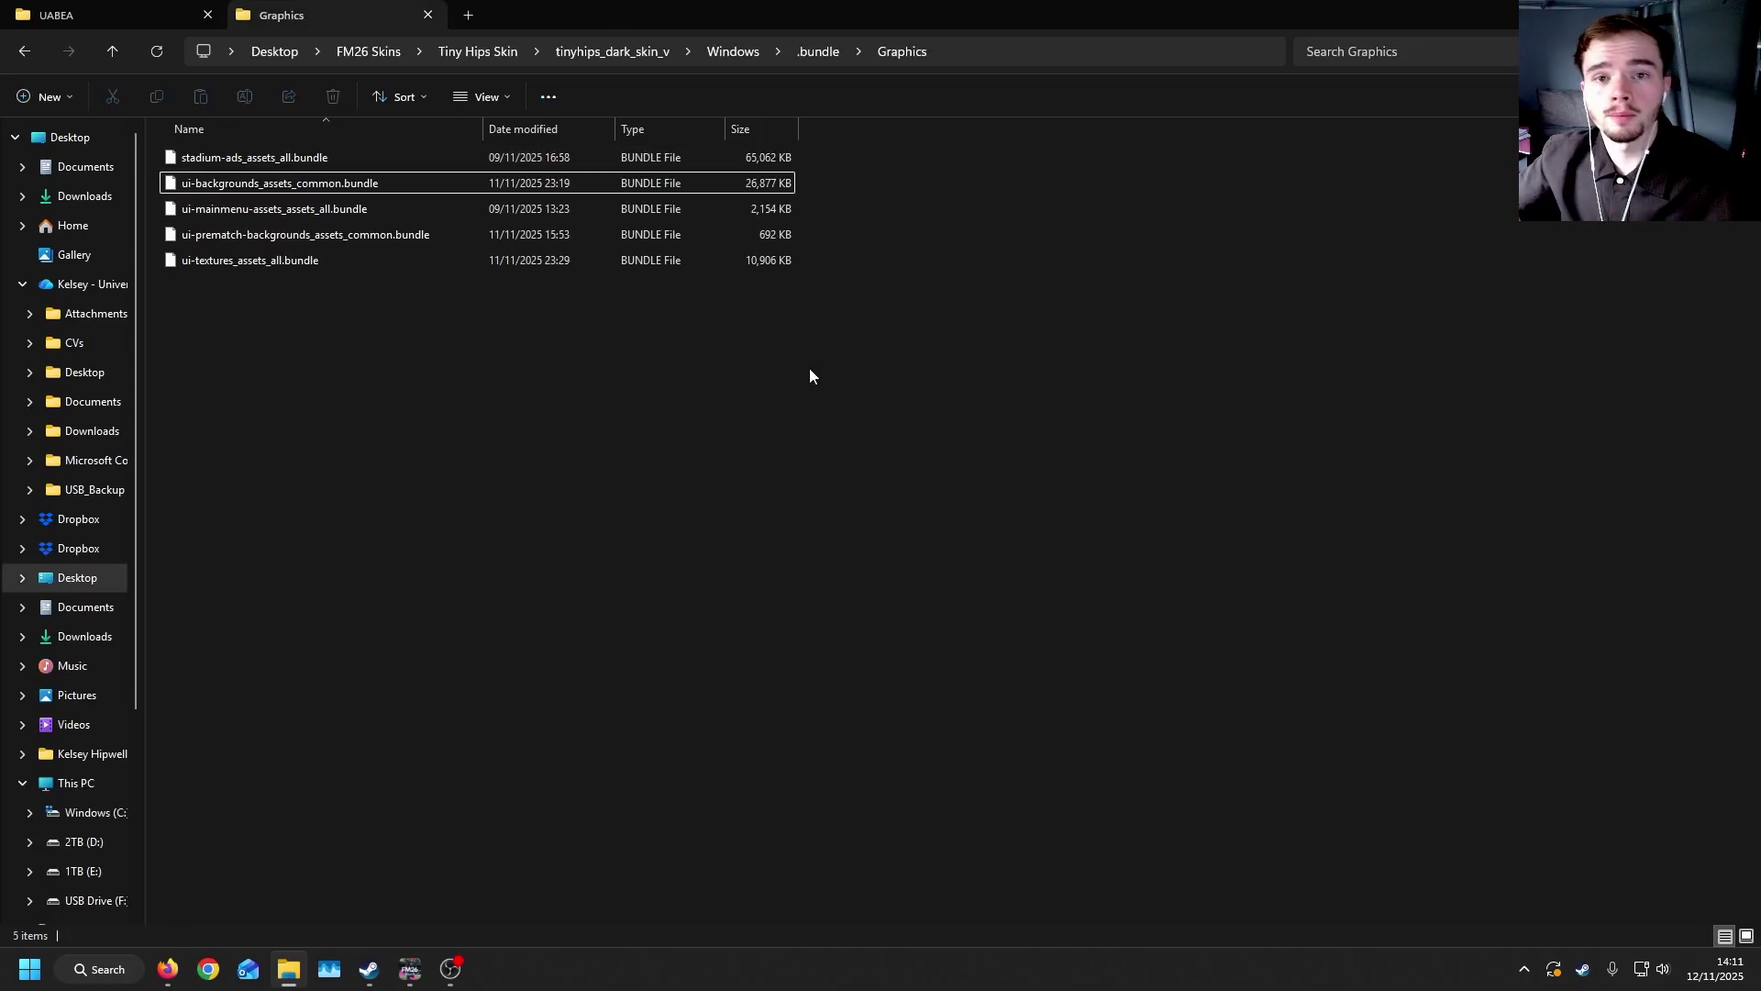
pyautogui.moveTo(344, 293); pyautogui.dragTo(345, 154)
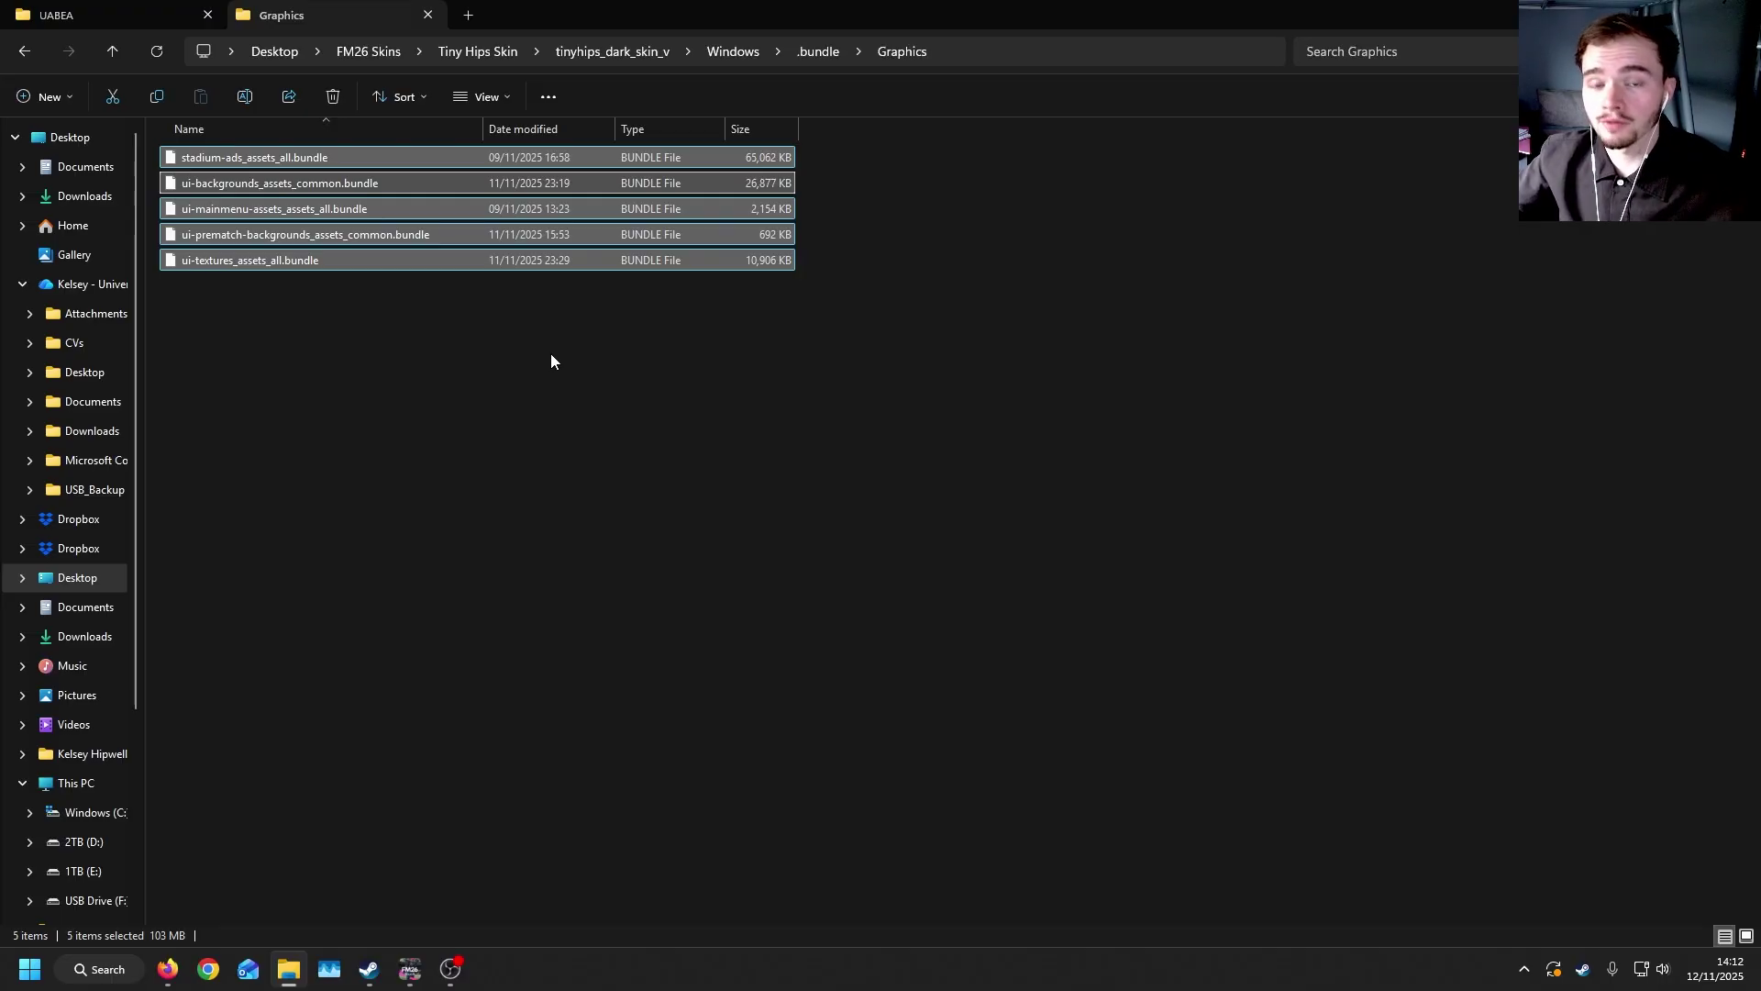
pyautogui.hotkey('alt', 'Up')
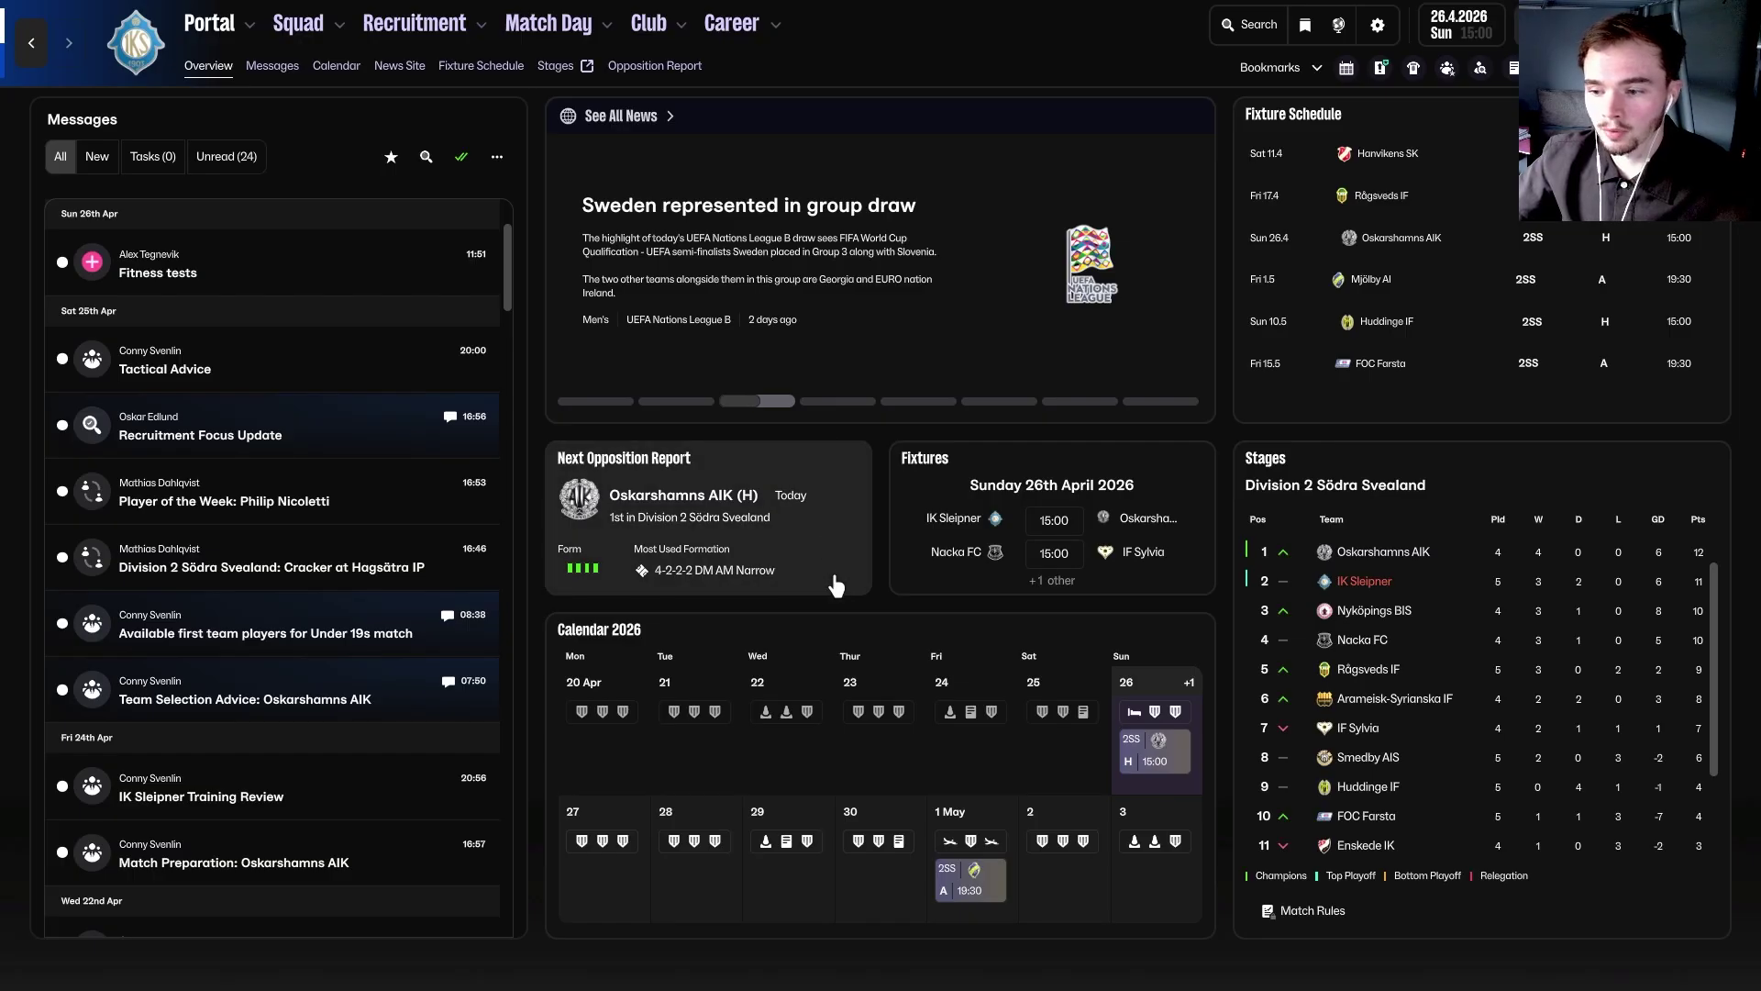
pyautogui.click(298, 23)
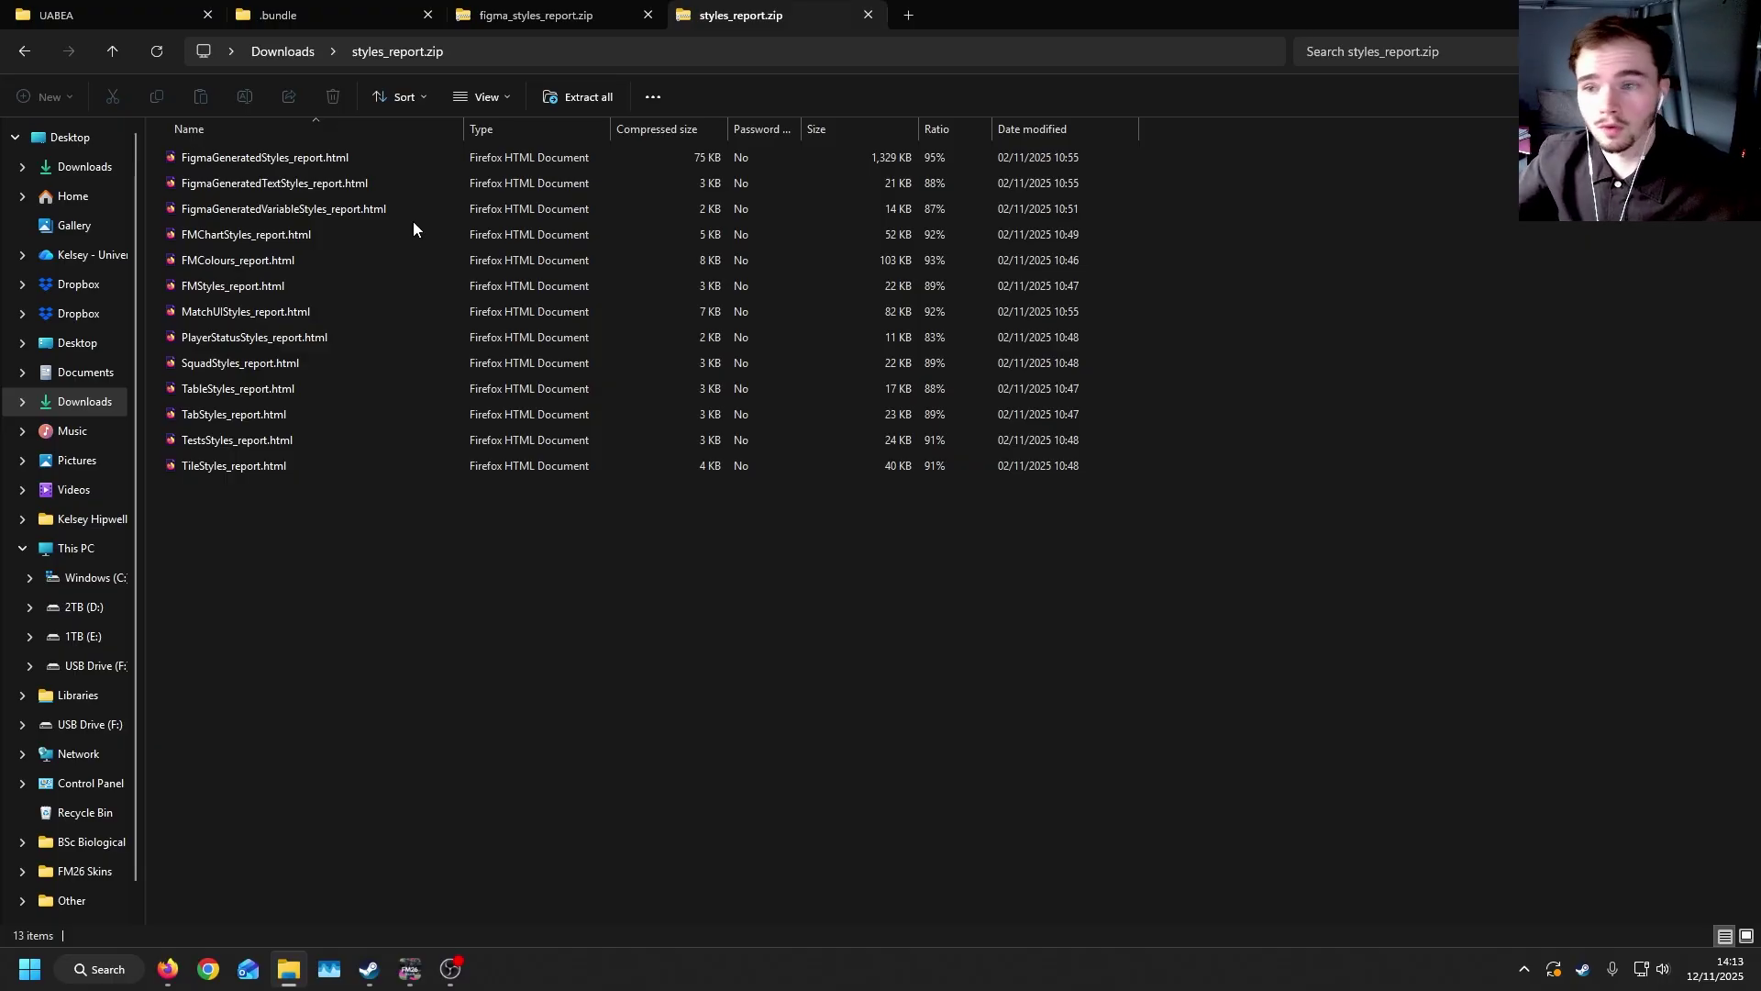
# Look into the figma_styles_report.zip archive in File Explorer, then open the Code folder of the skin's .bundle directory.
pyautogui.click(528, 21)
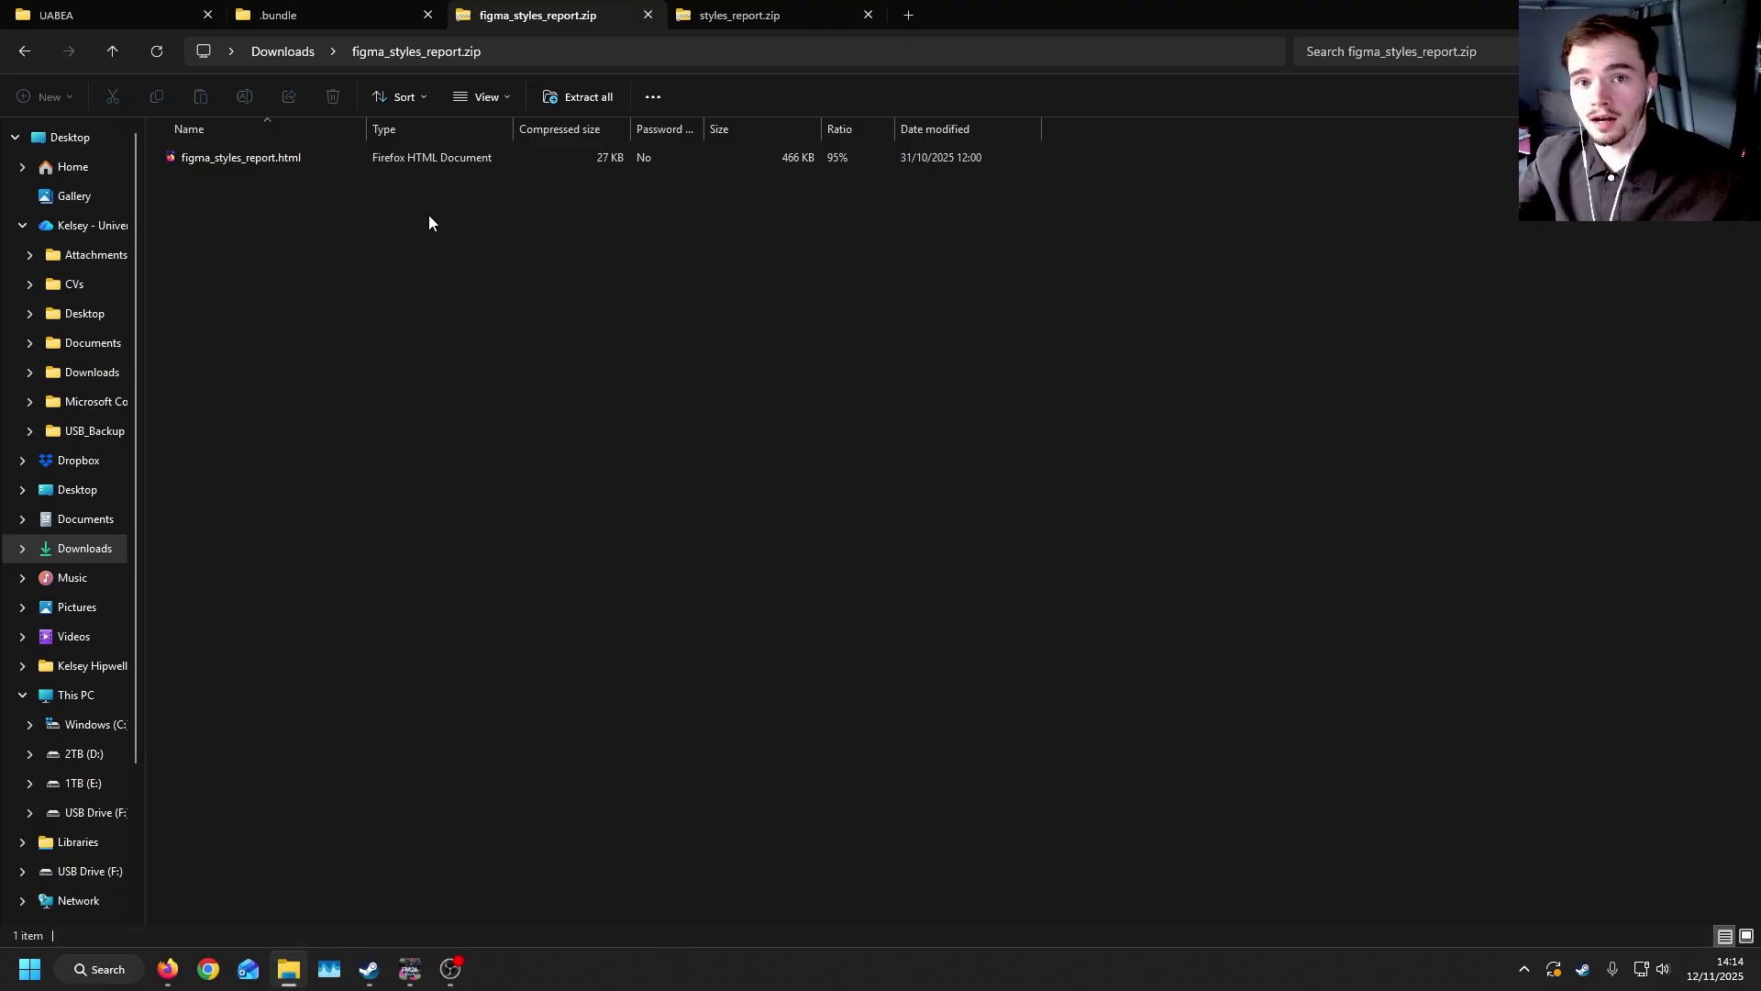
pyautogui.hotkey('ctrl', 'shift', 'Tab')
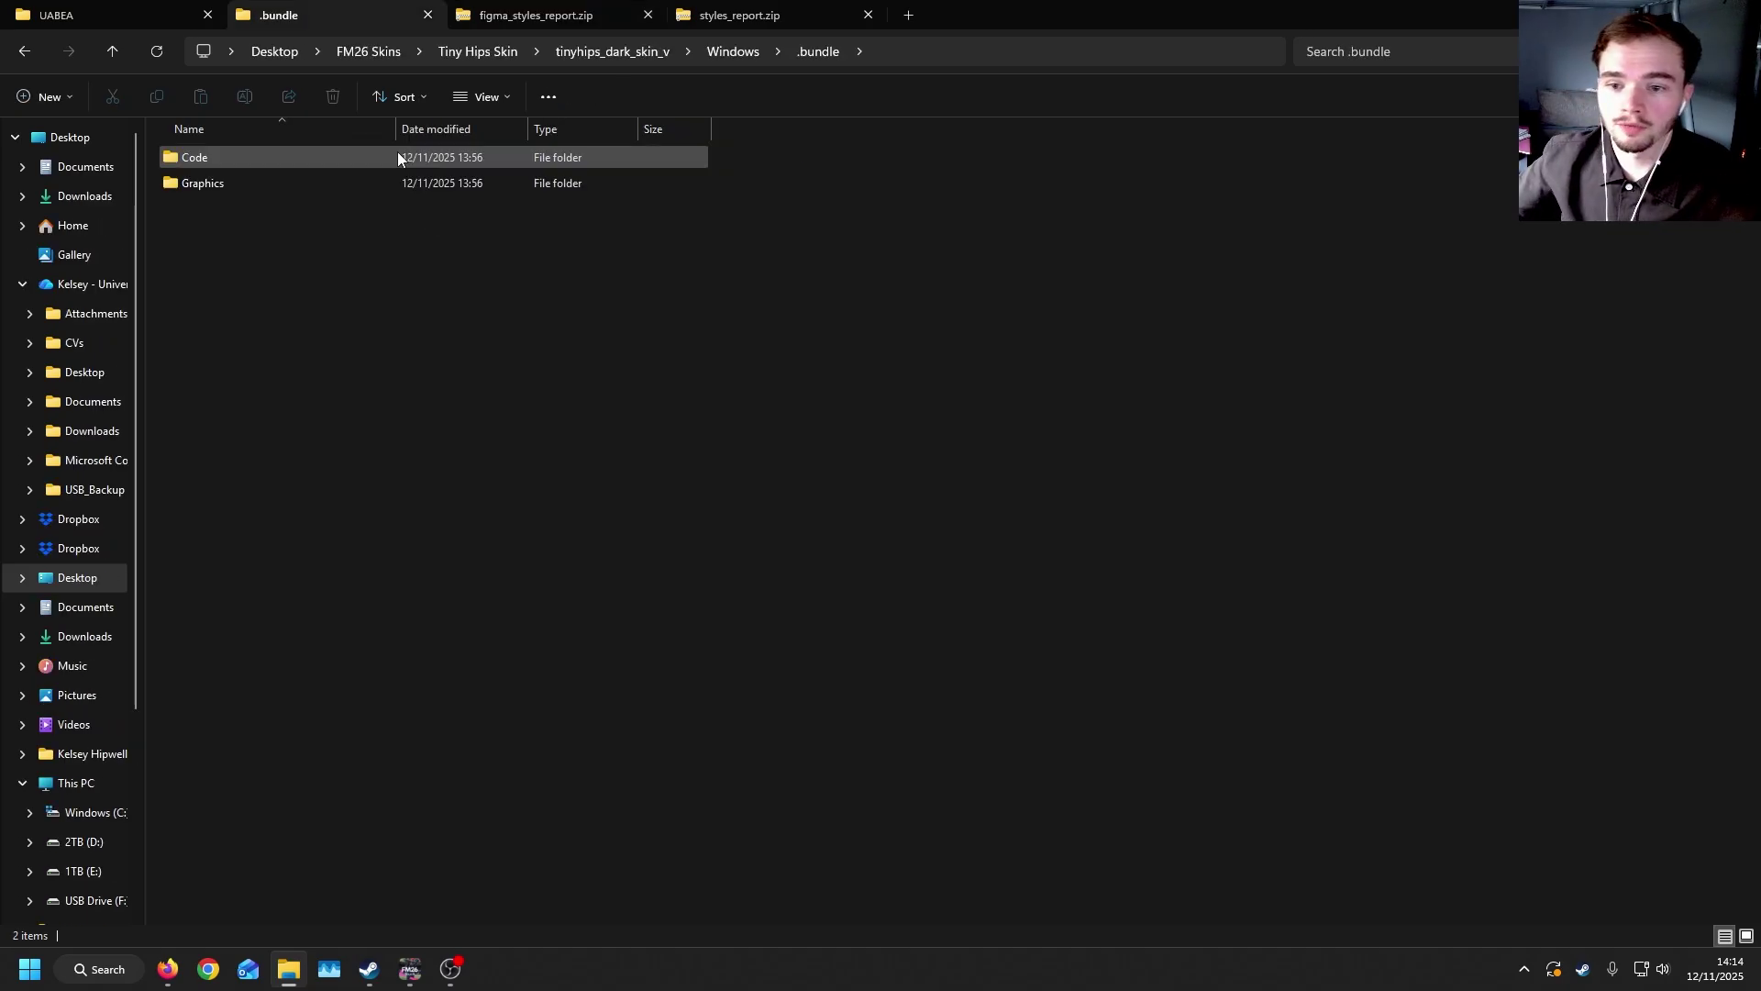
pyautogui.doubleClick(398, 154)
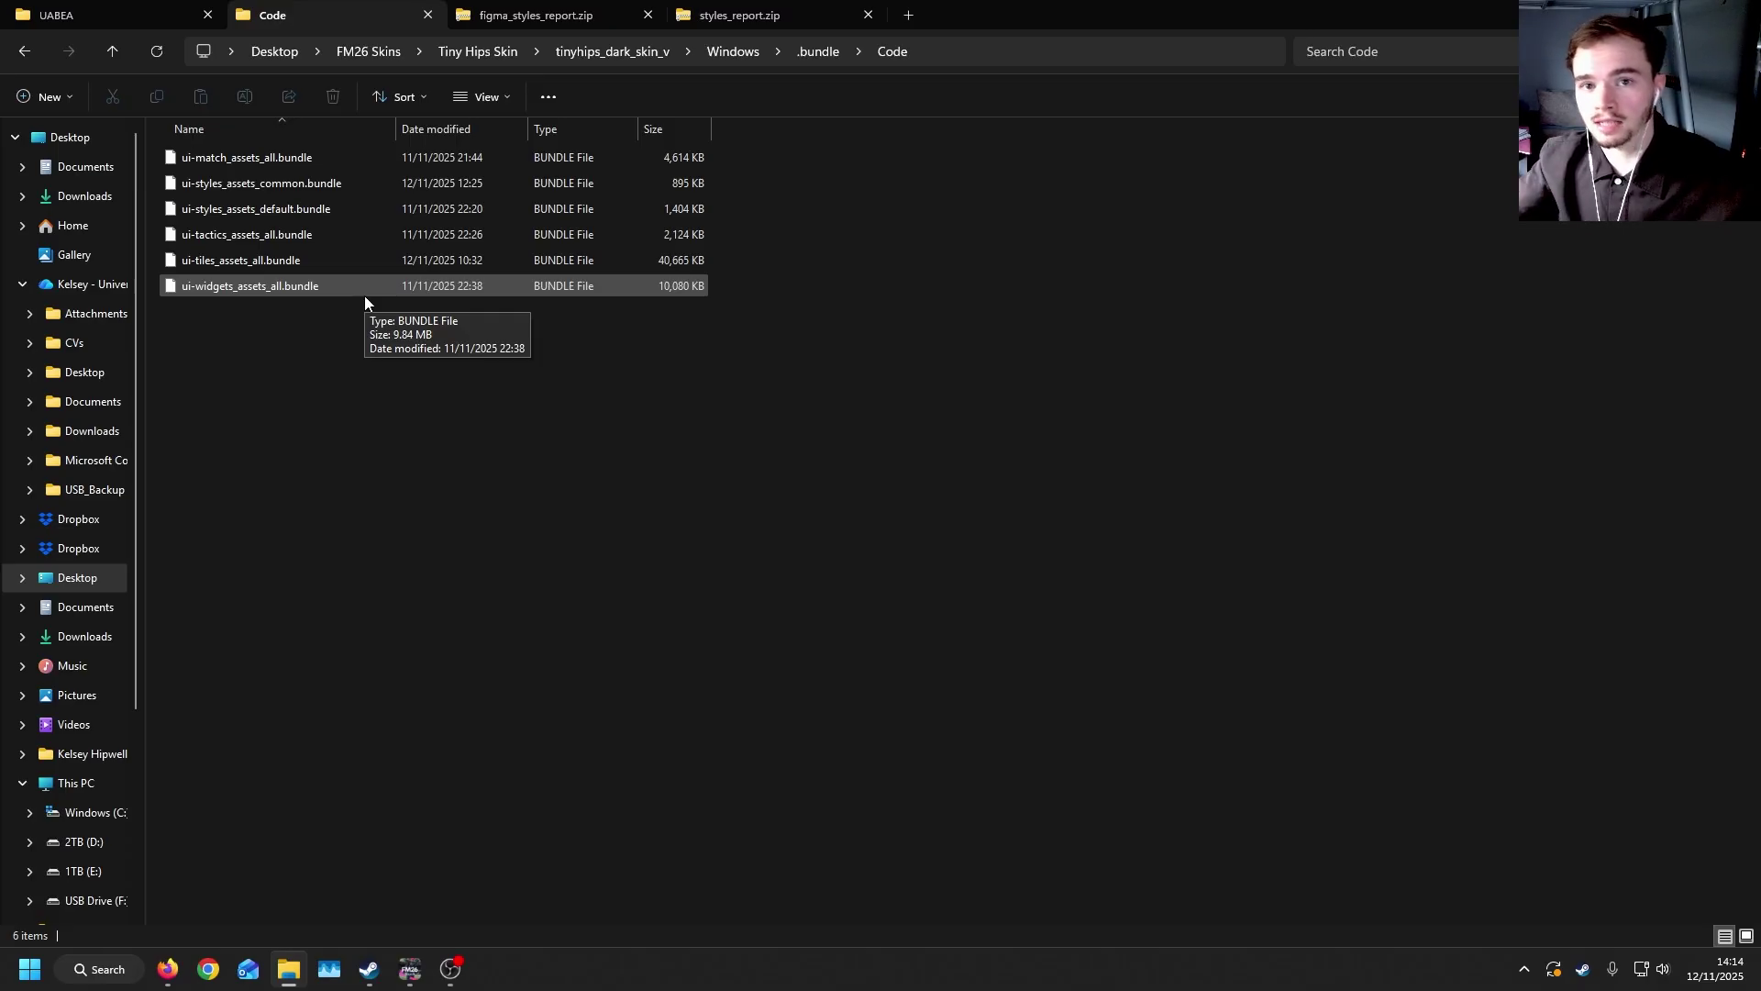
# Look through the FigmaStyleVariables color index list in the ui-styles_assets_common.txt notes.
pyautogui.hotkey('alt', 'Tab')
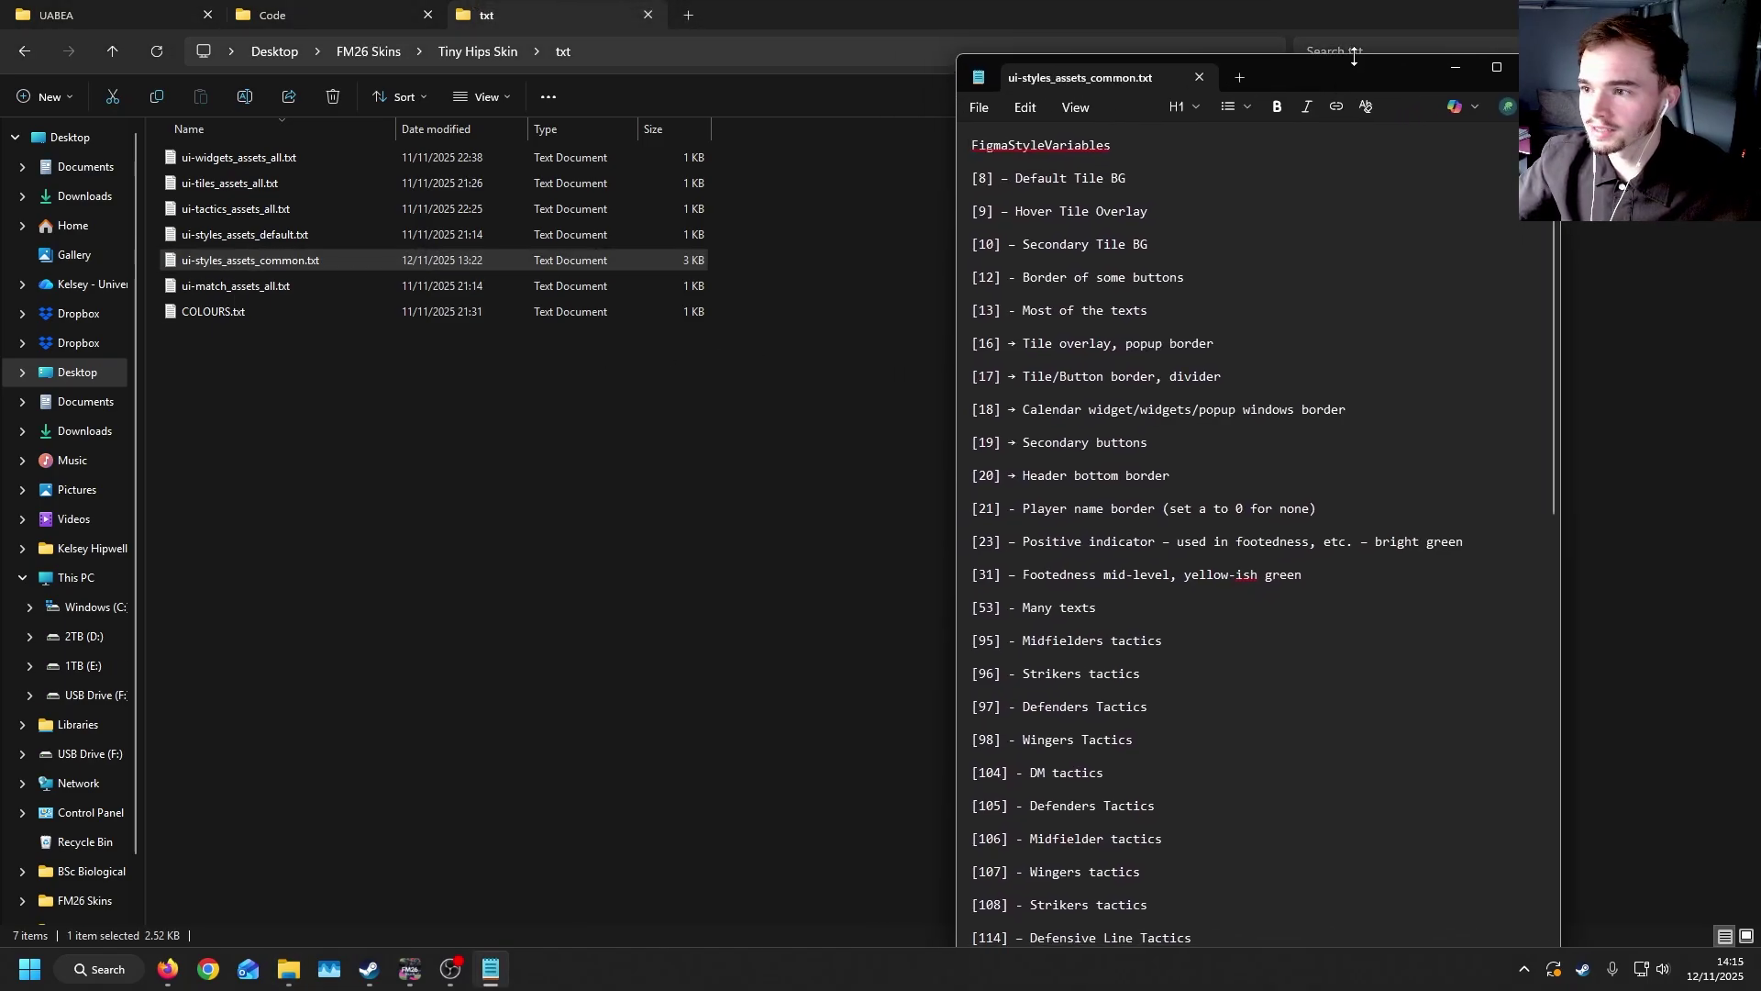
pyautogui.moveTo(1354, 58); pyautogui.dragTo(1464, 55)
pyautogui.scroll(-5, 1214, 465)
pyautogui.scroll(6, 1213, 465)
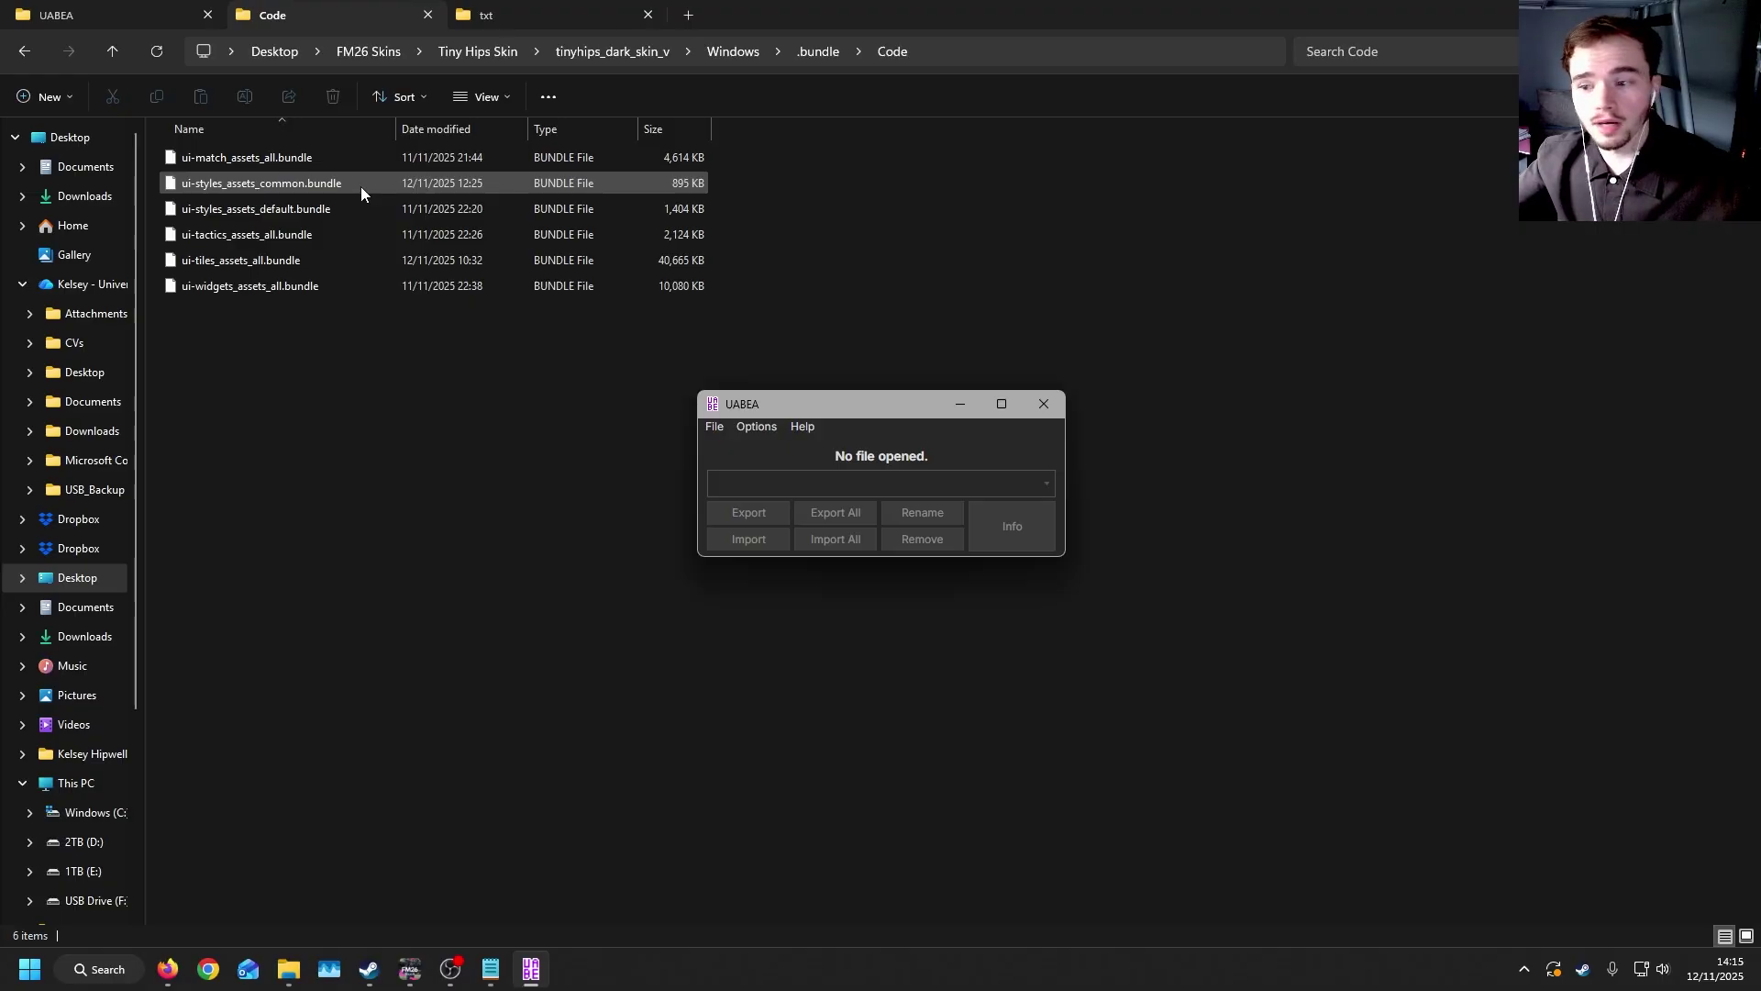
# Load ui-styles_assets_common.bundle from the Code folder into UABEA and show its asset list.
pyautogui.click(361, 185)
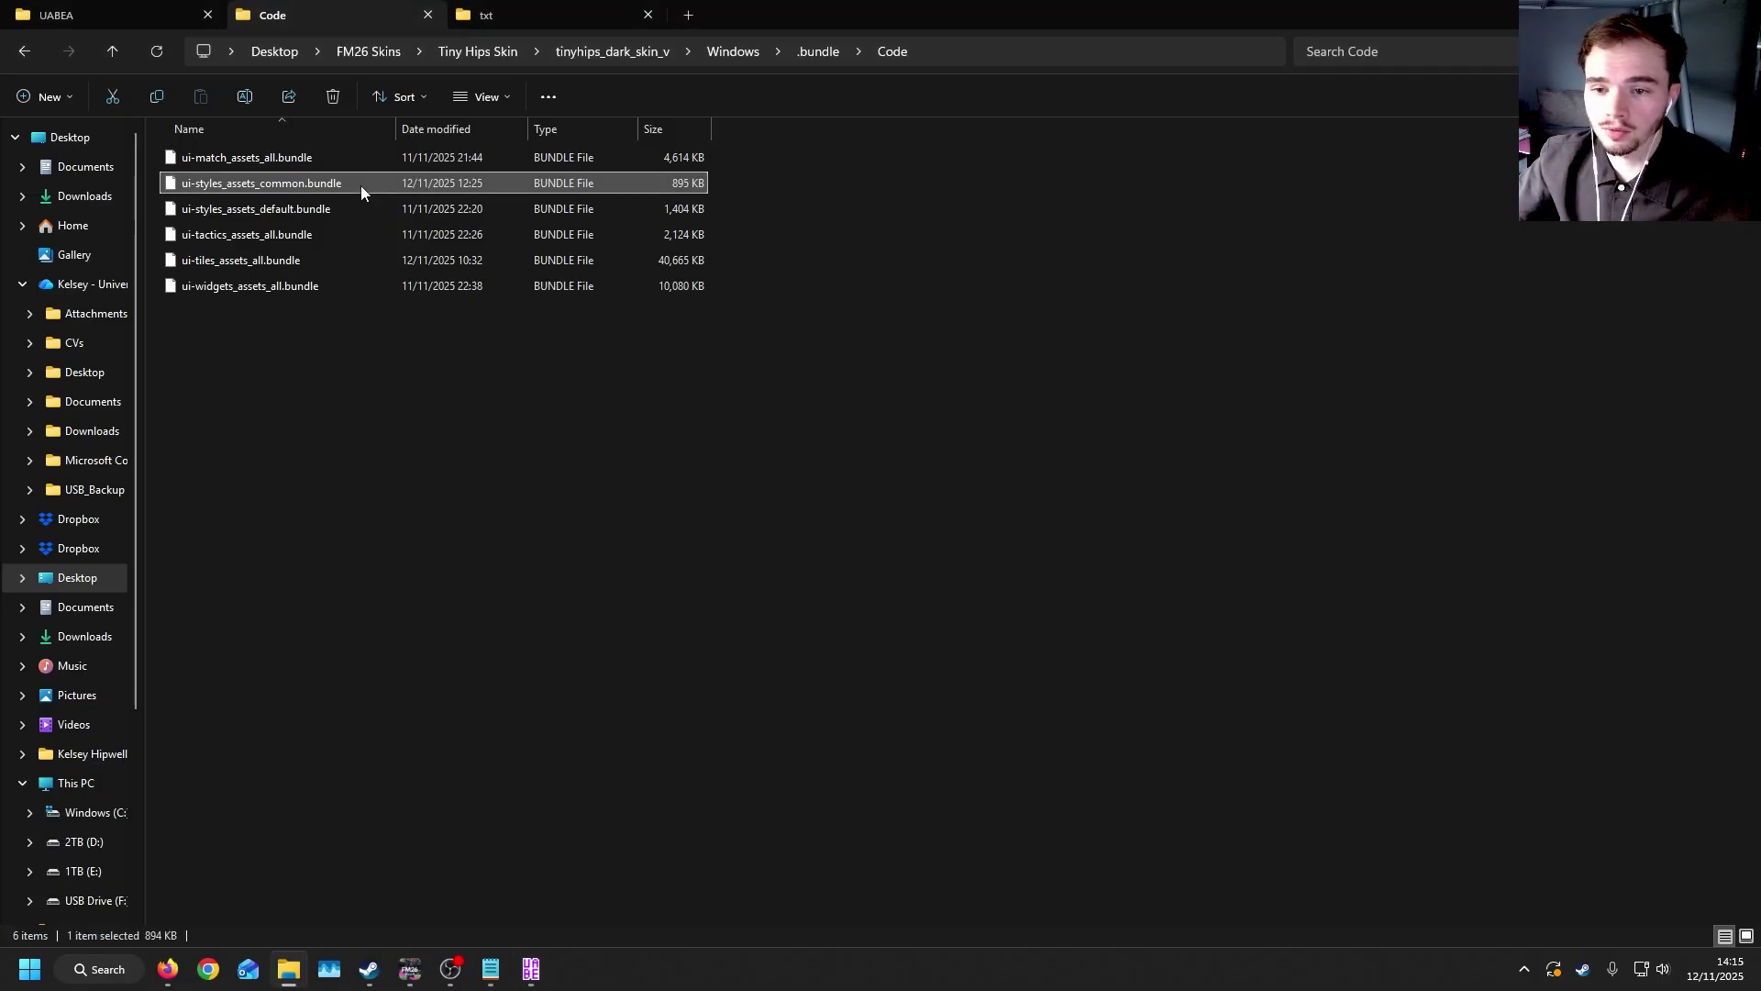
pyautogui.click(531, 968)
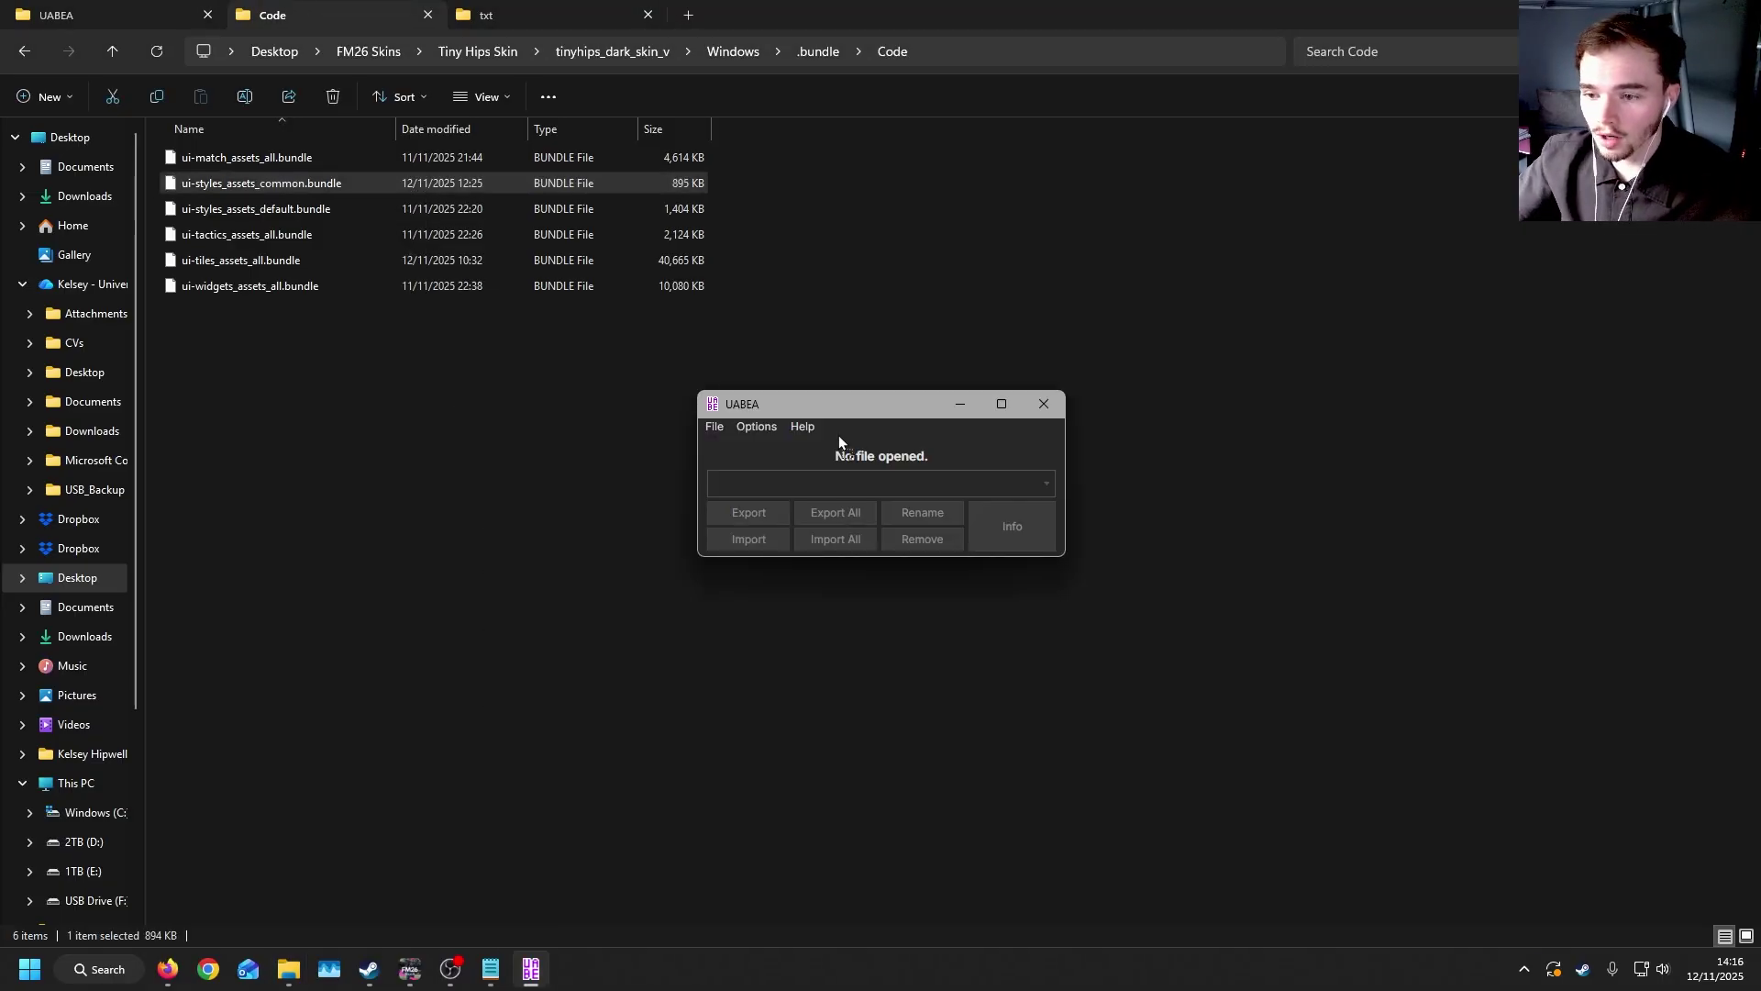
pyautogui.moveTo(850, 402); pyautogui.dragTo(732, 350)
pyautogui.click(875, 460)
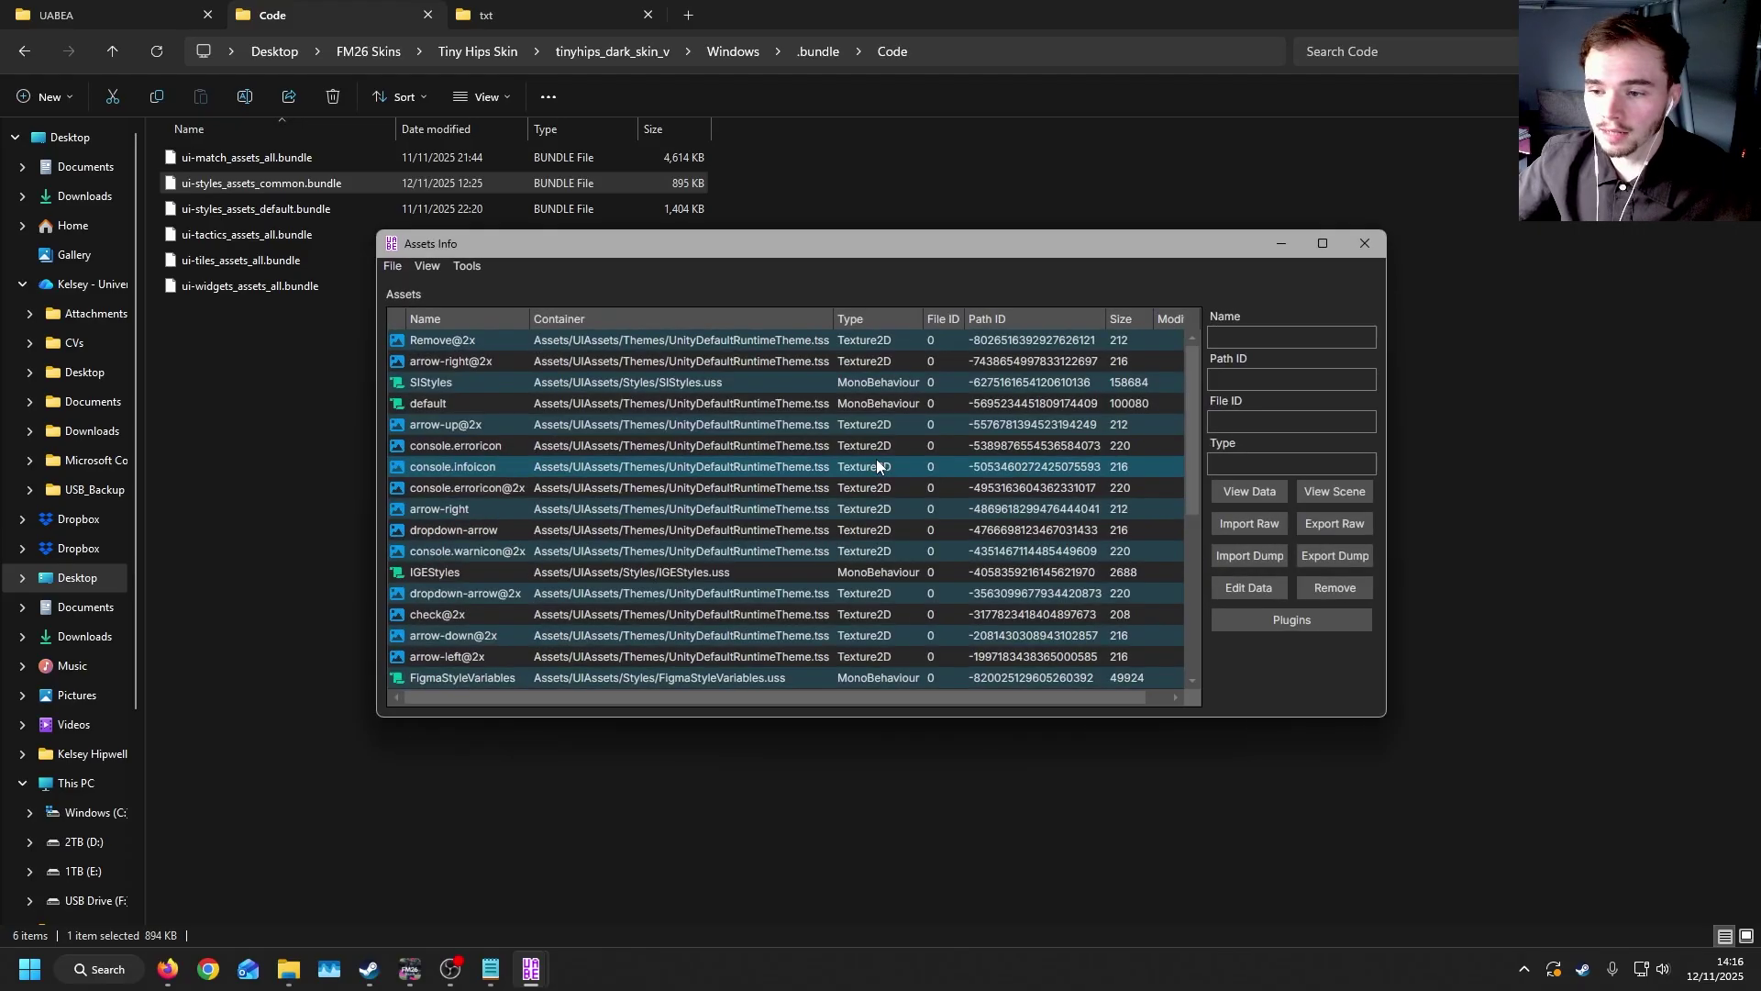
# Sort the assets by name and open the FigmaStyleVariables asset for data editing.
pyautogui.click(451, 319)
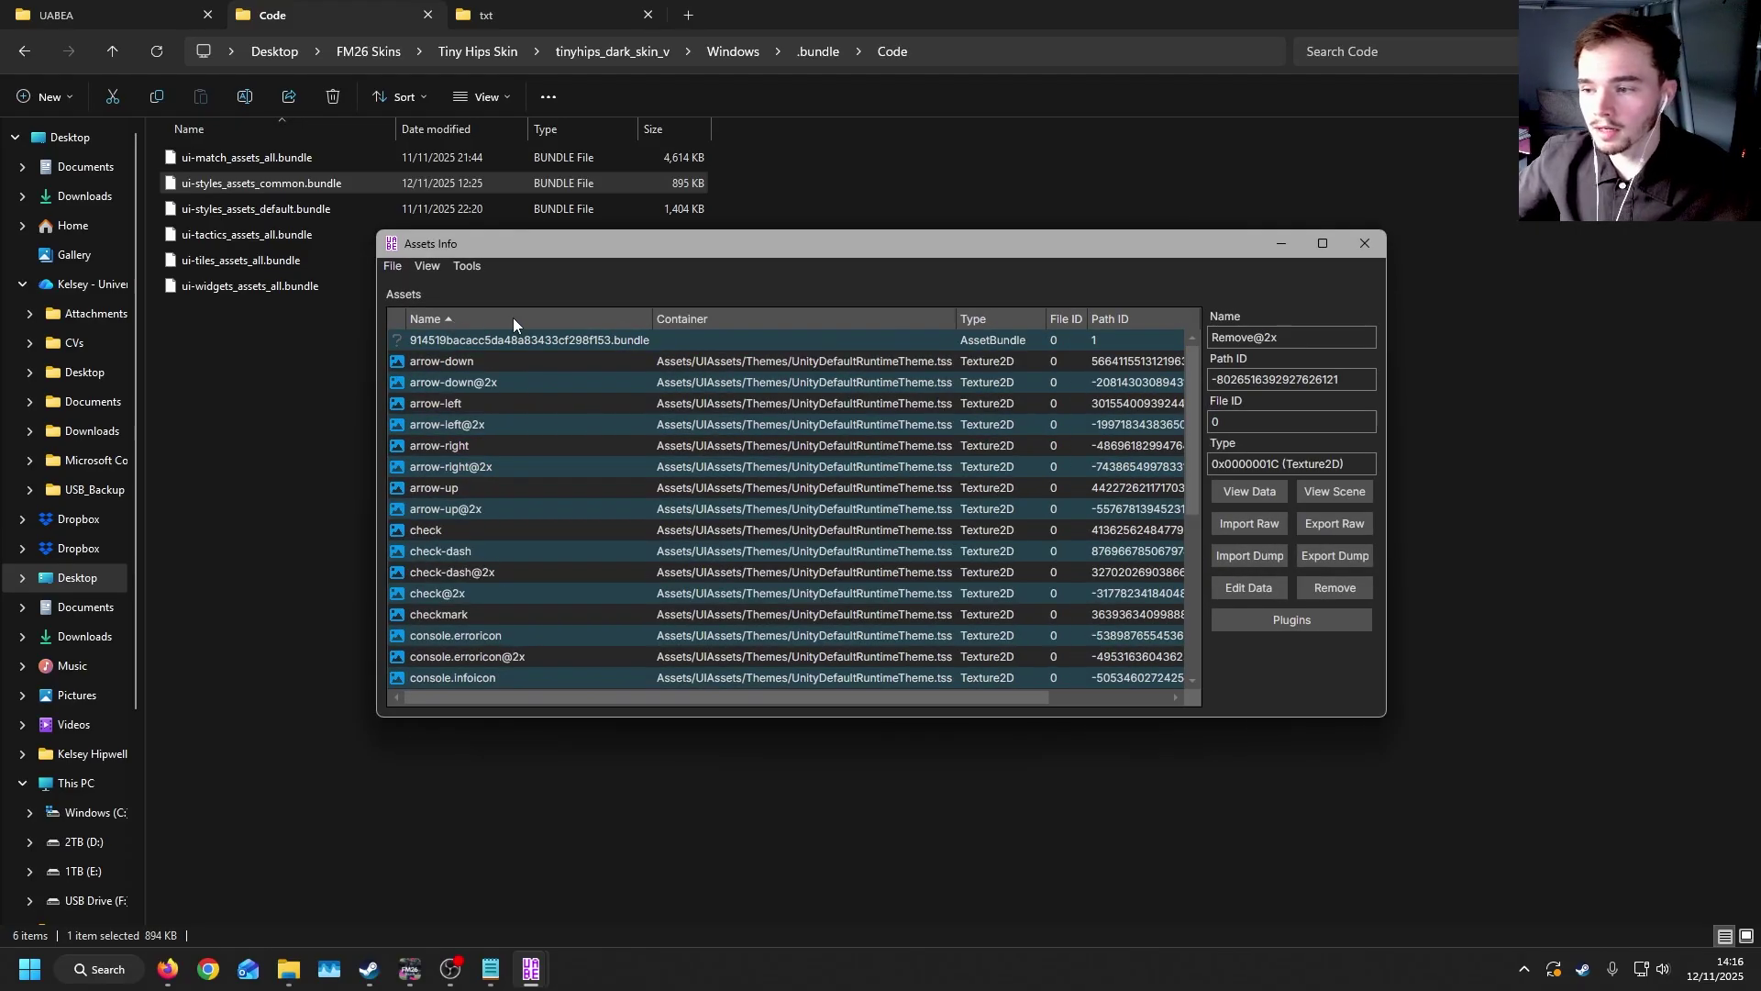
pyautogui.scroll(-5, 1190, 425)
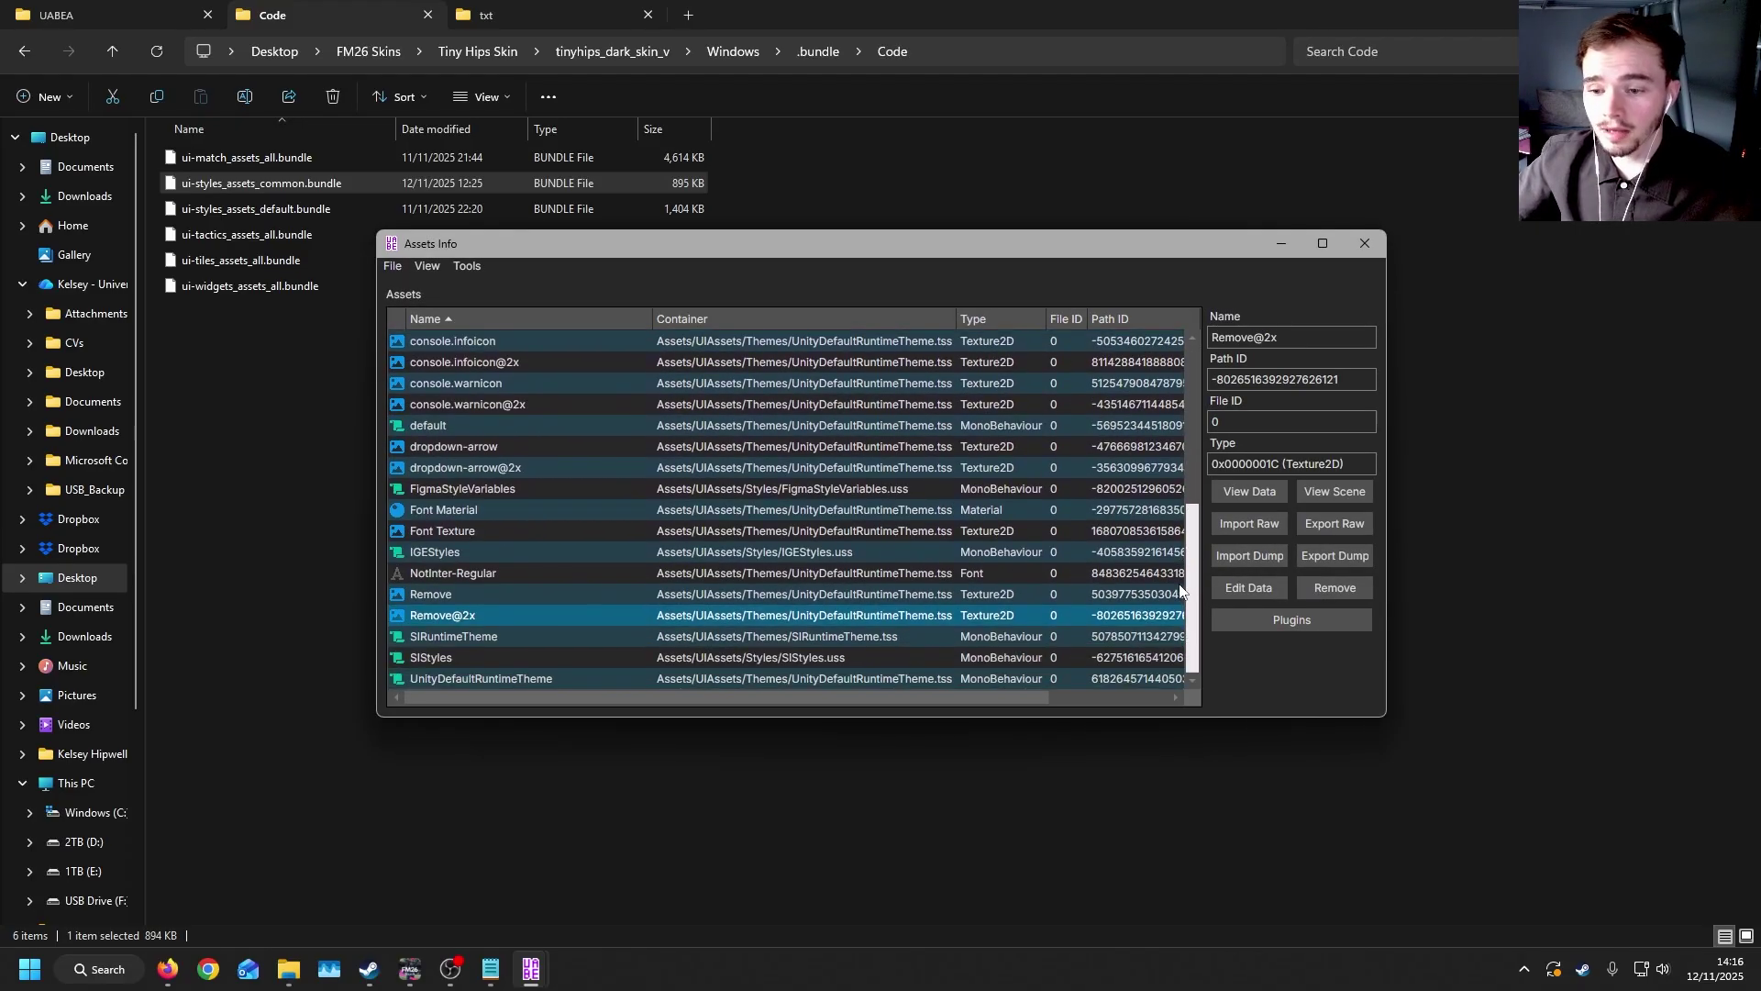
pyautogui.click(646, 488)
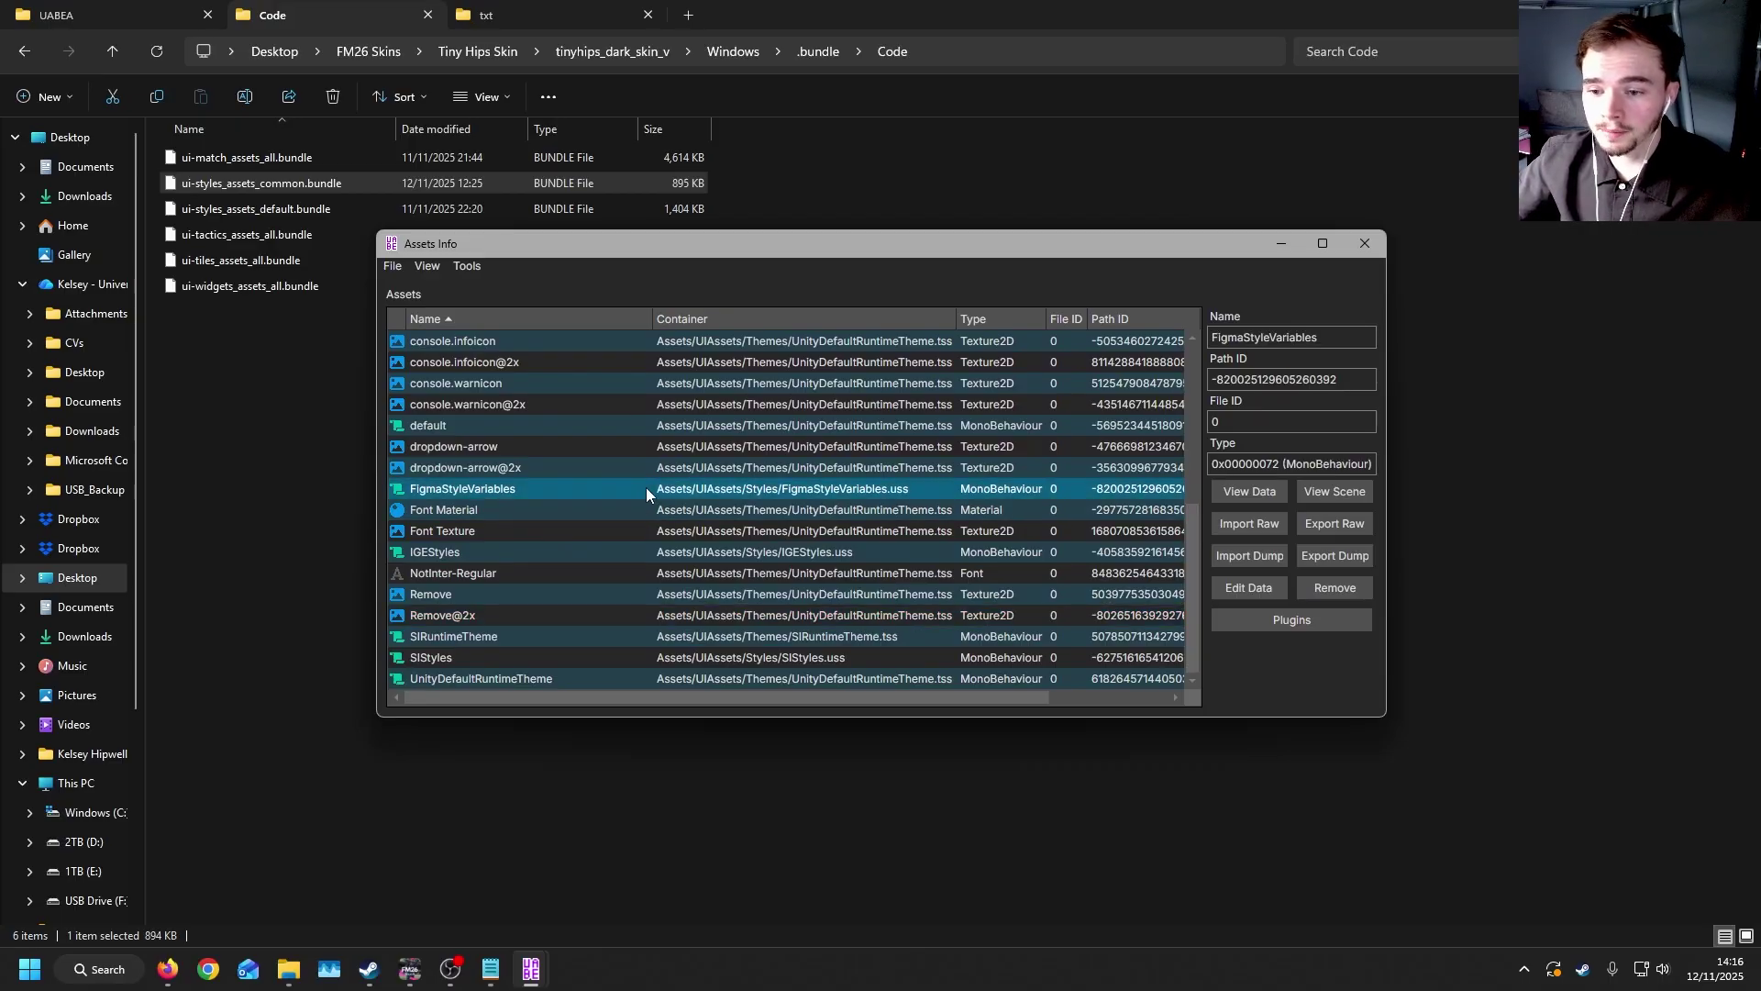
pyautogui.click(1234, 589)
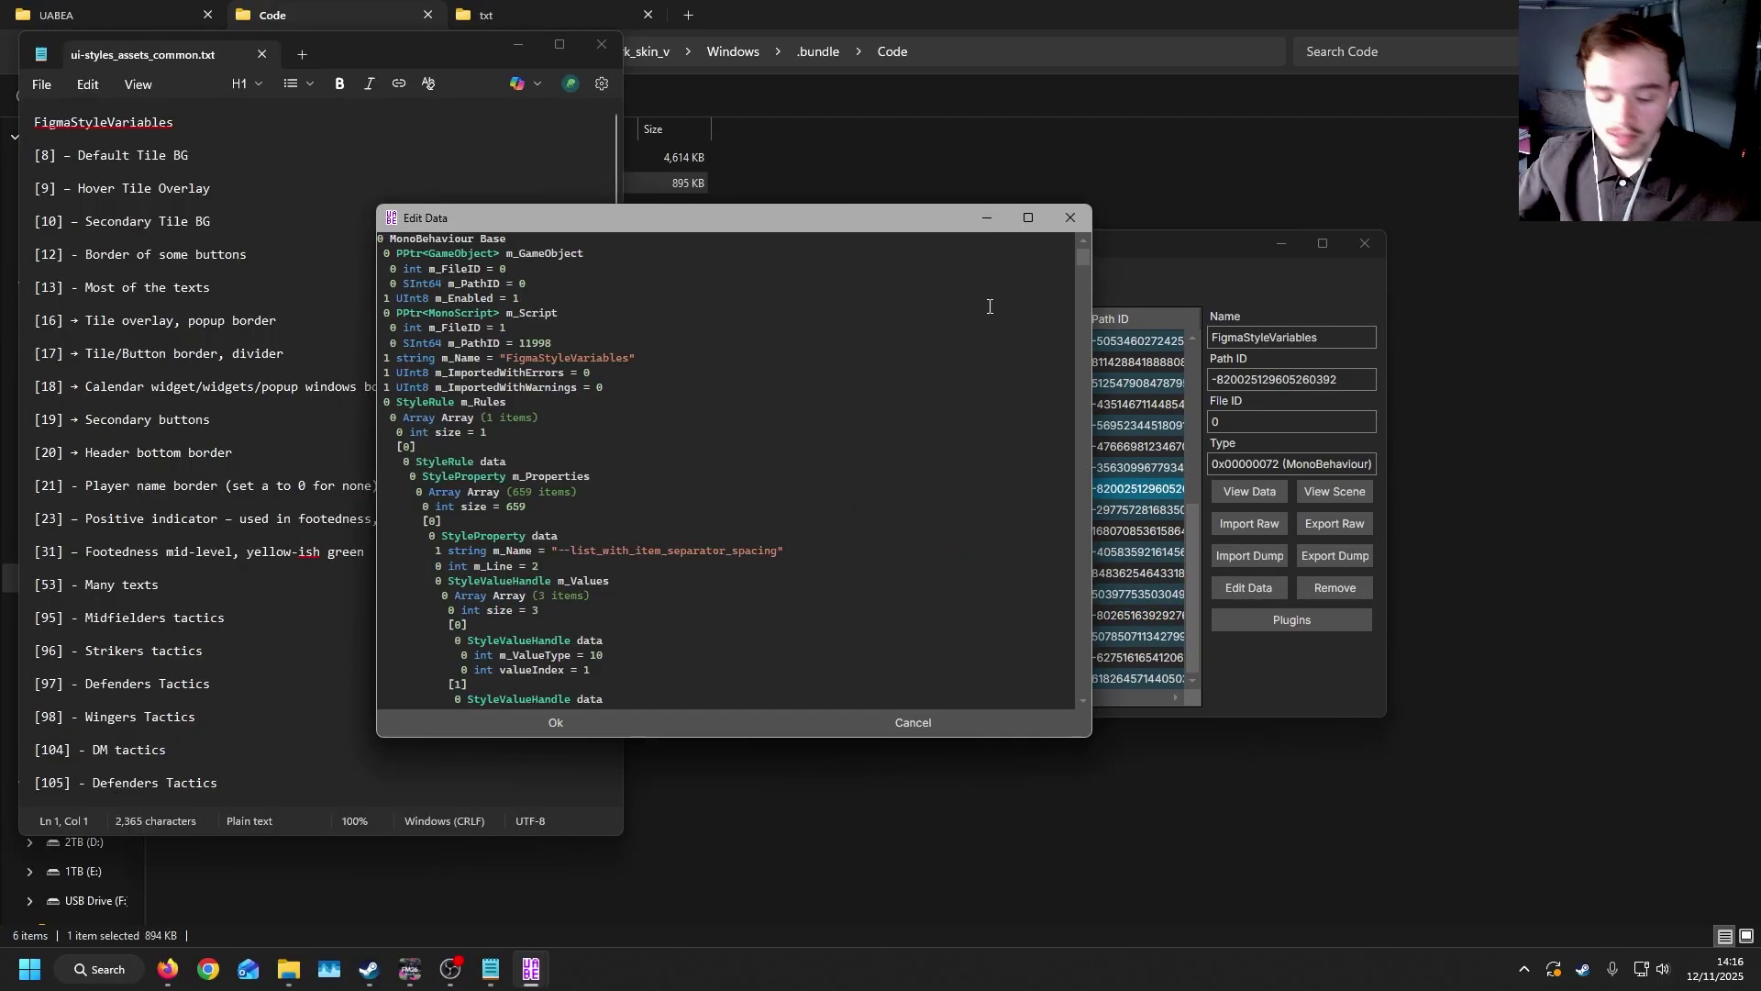
# Search the FigmaStyleVariables data for "r =" to reach the vector colors entries.
pyautogui.click(989, 307)
pyautogui.hotkey('ctrl', 'f')
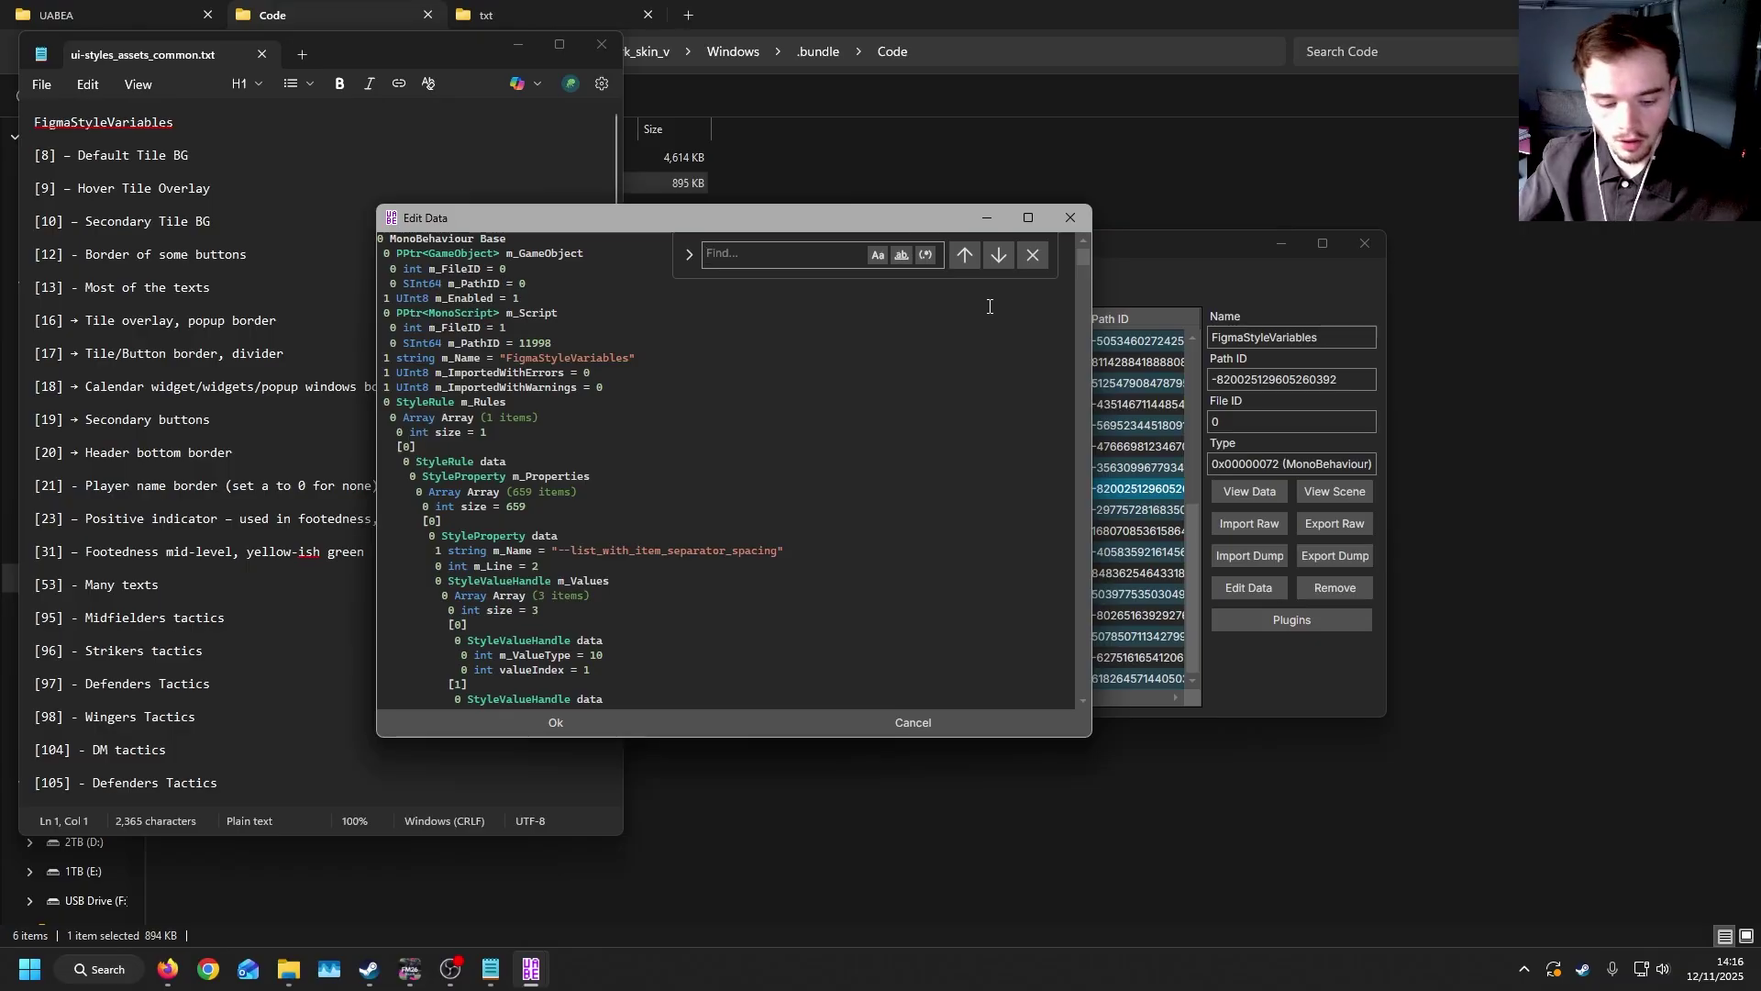
pyautogui.write('r =')
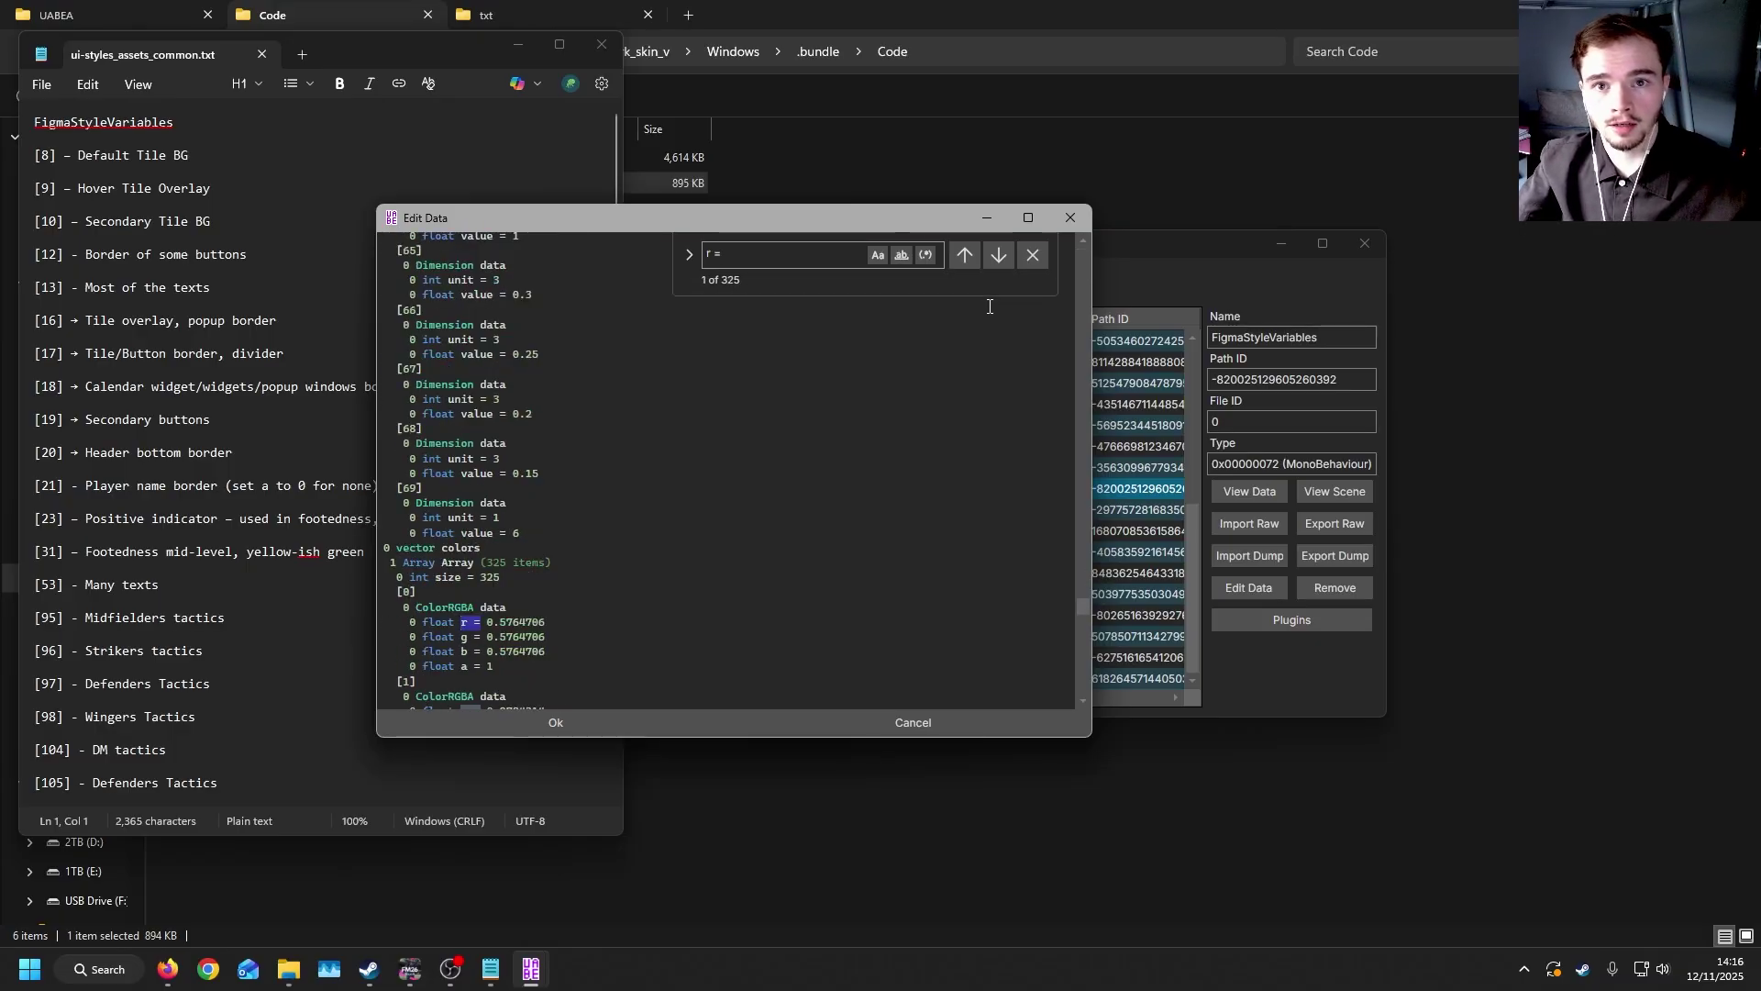
pyautogui.scroll(-1, 489, 580)
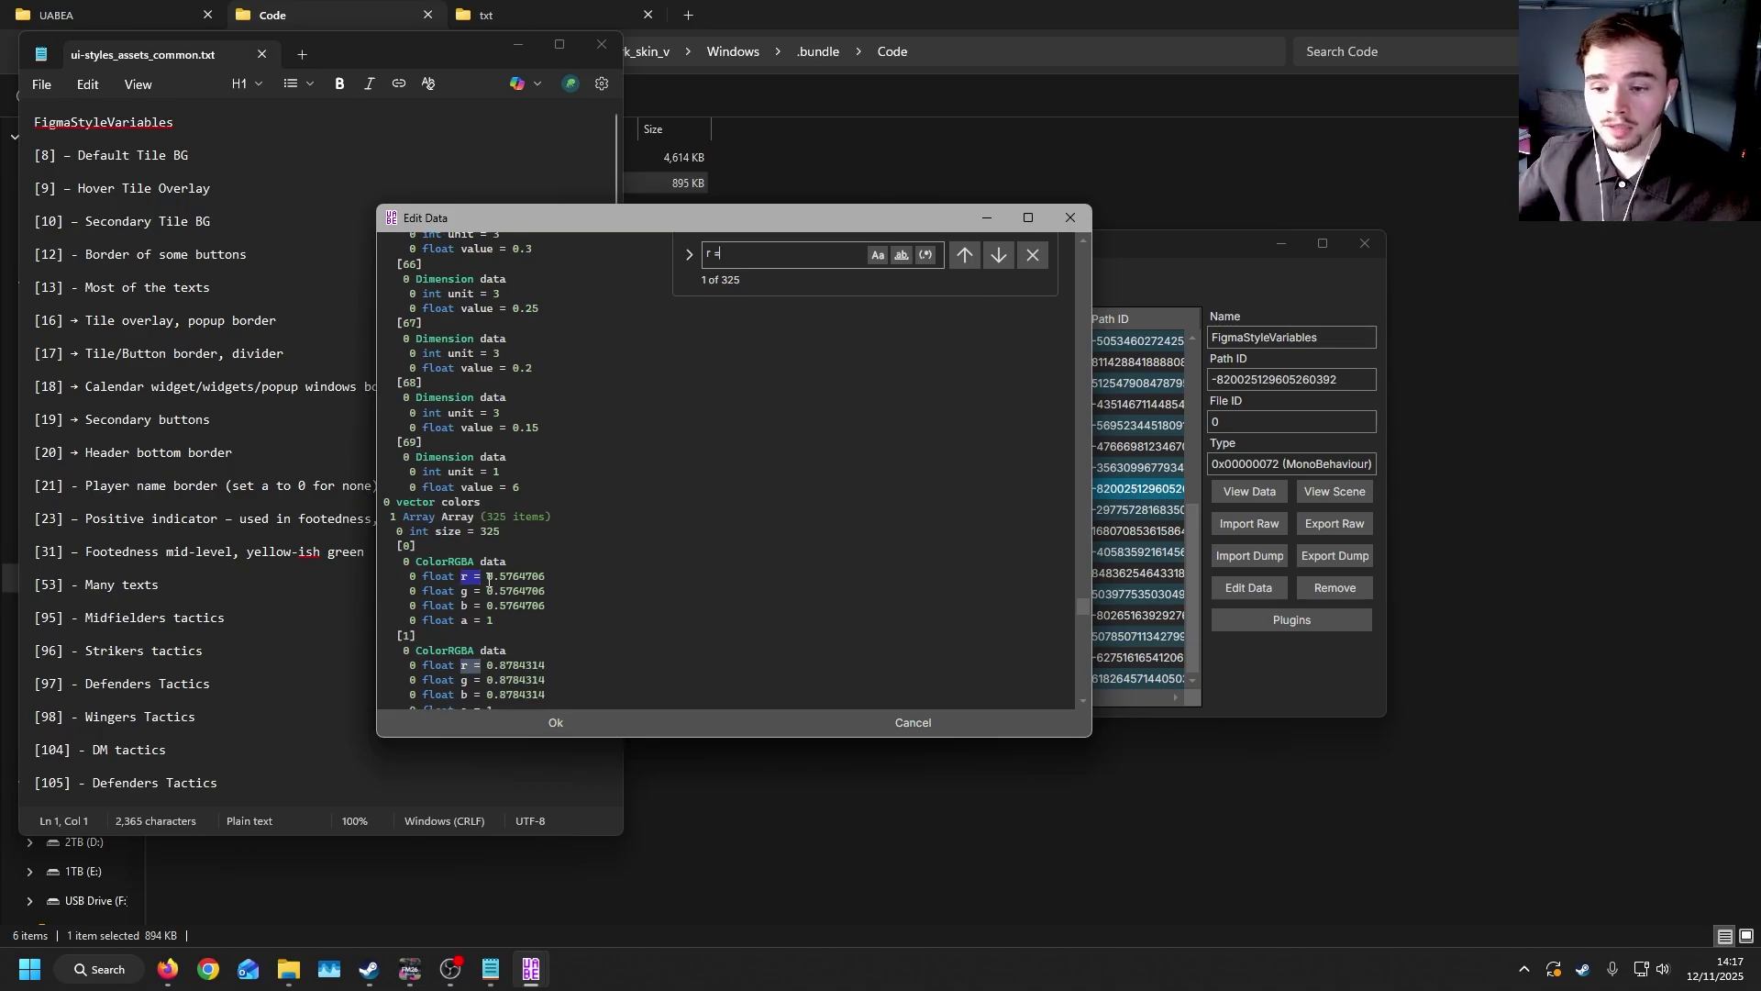
# Switch to the RGB Color Picker site in Firefox and examine the RGB 0-1 version, including its alpha value.
pyautogui.hotkey('alt', 'Tab')
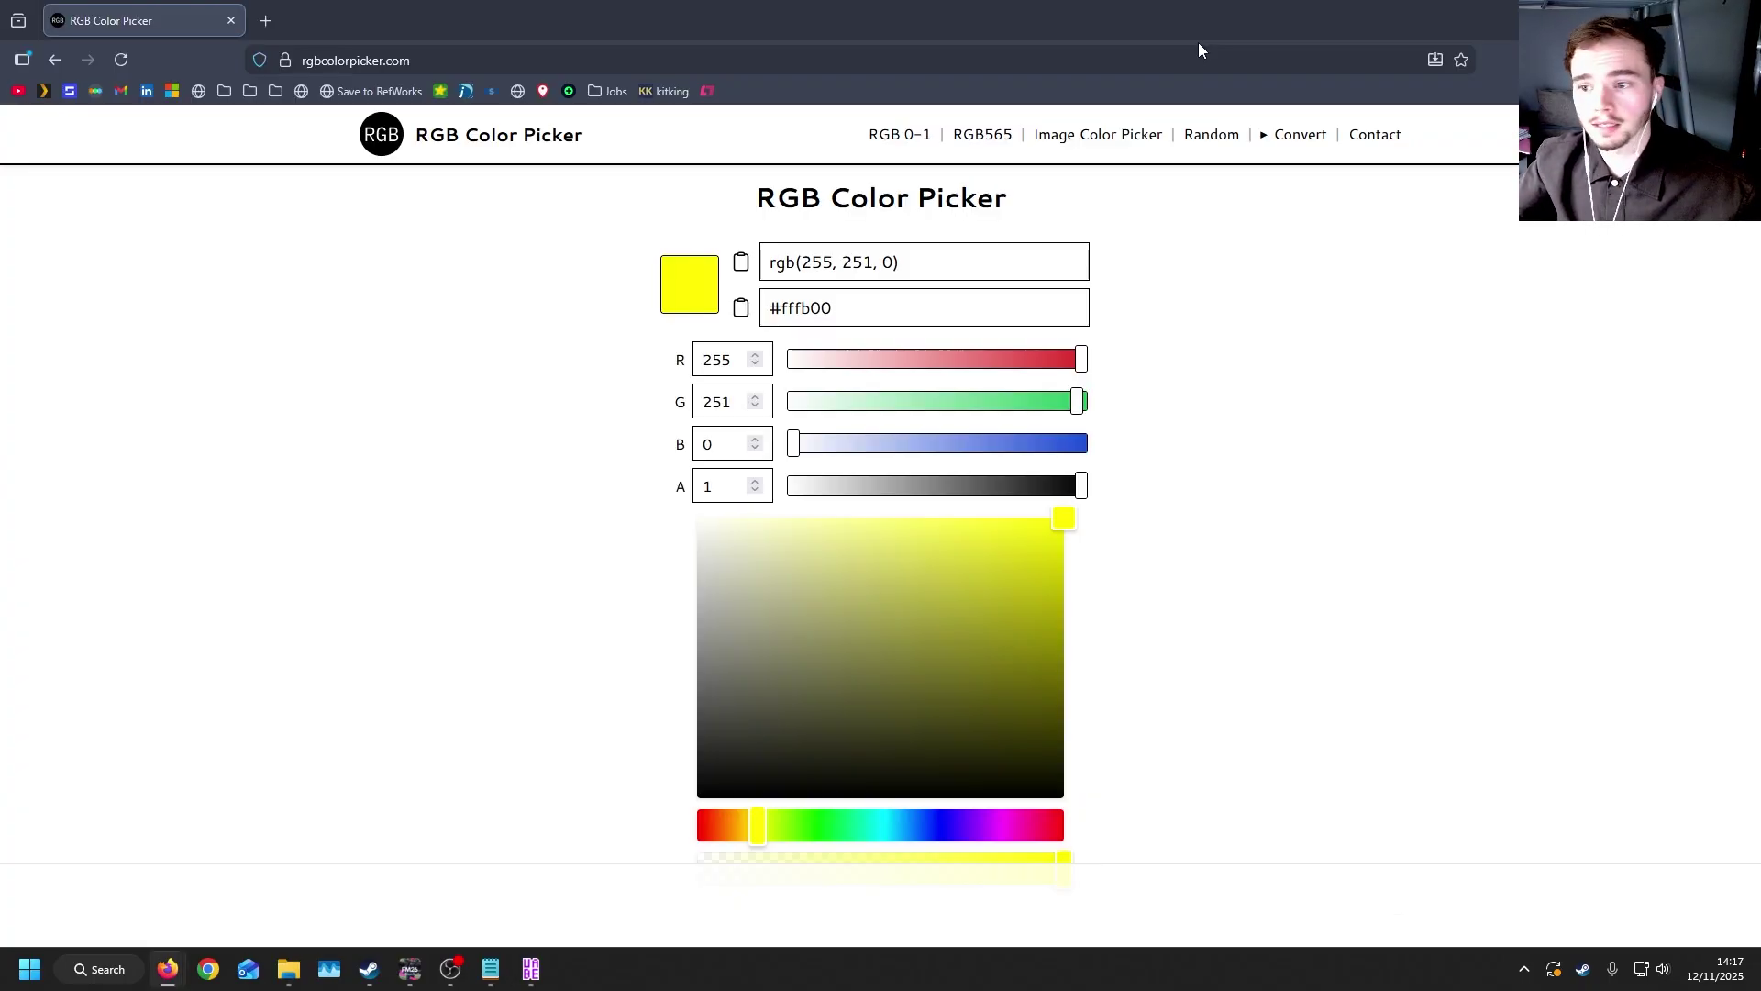
pyautogui.click(901, 137)
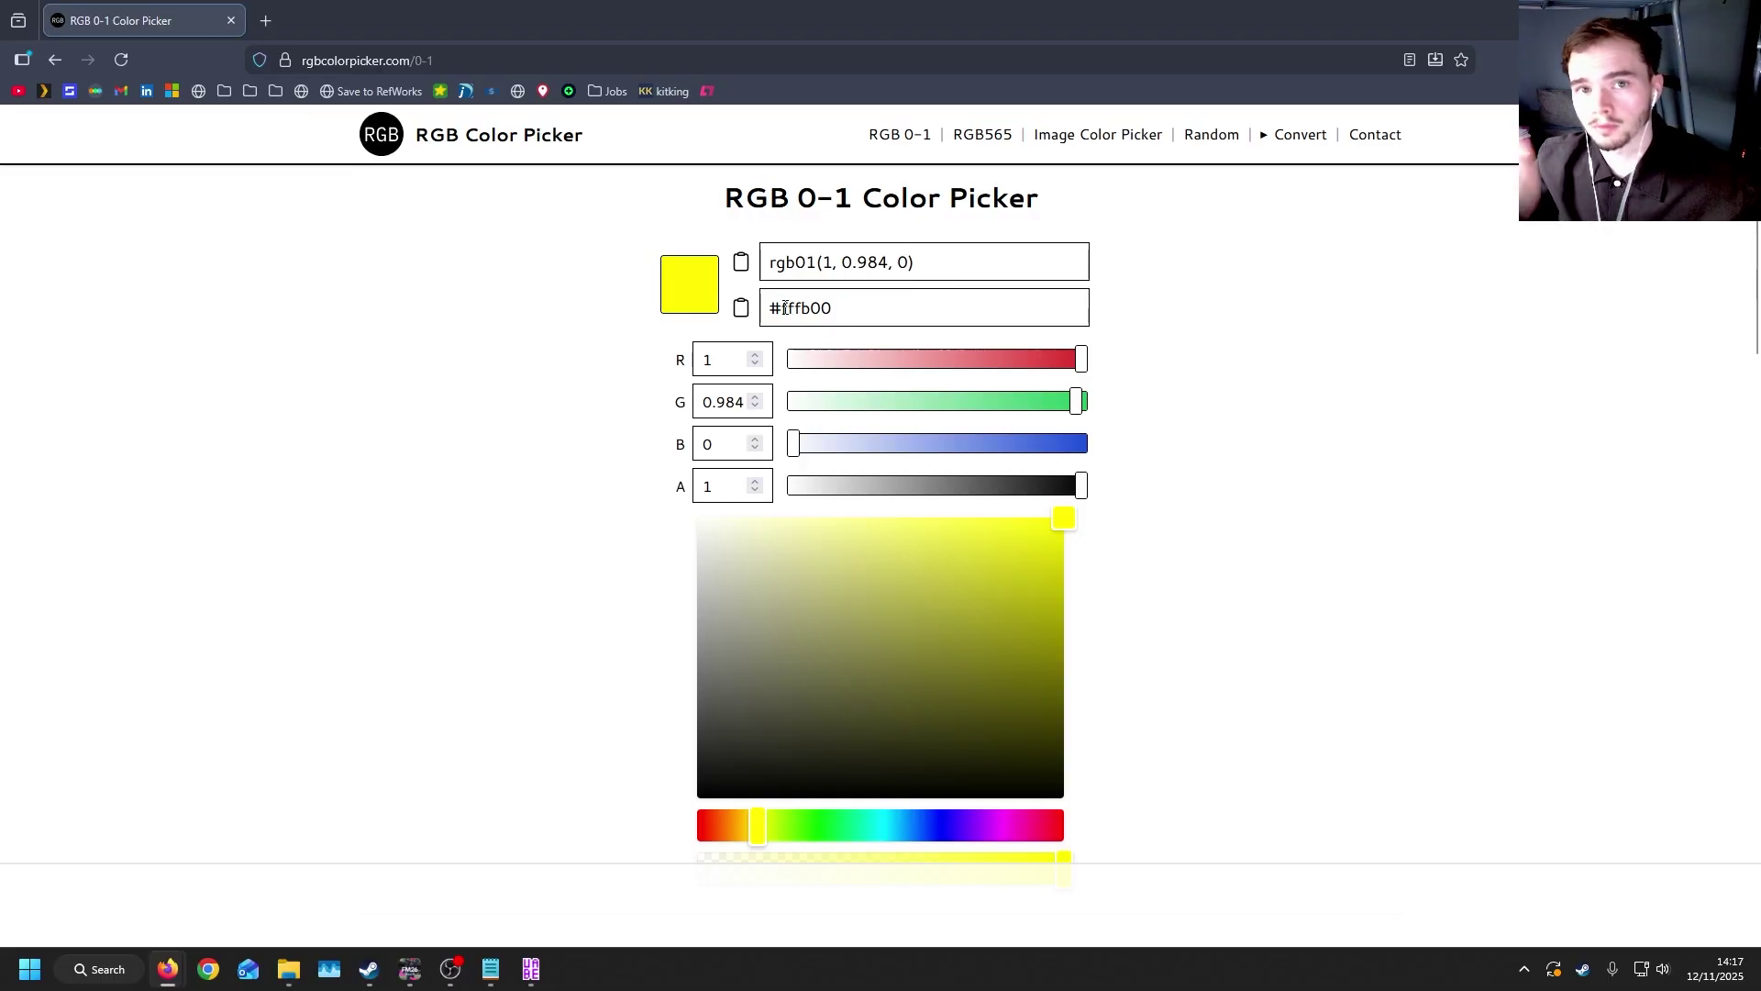
pyautogui.click(714, 487)
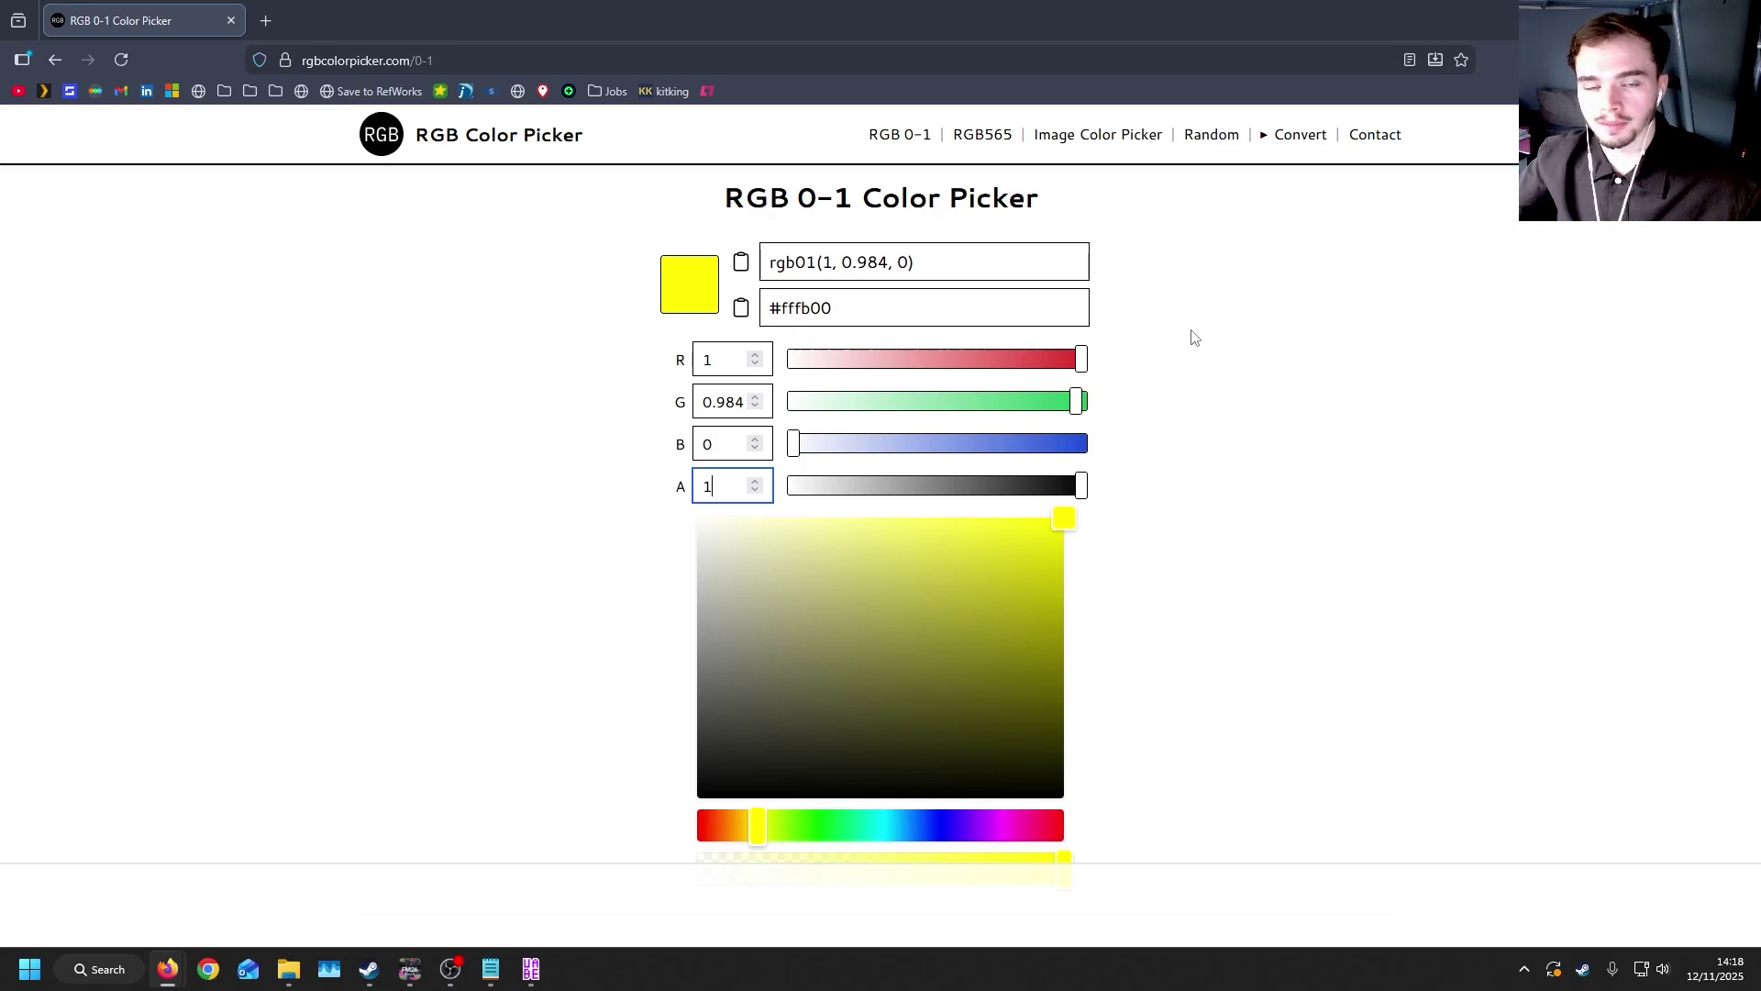
# Return to the FigmaStyleVariables data in UABEA, go to color entry [8], accept the data edit and save the assets file.
pyautogui.hotkey('alt', 'Tab')
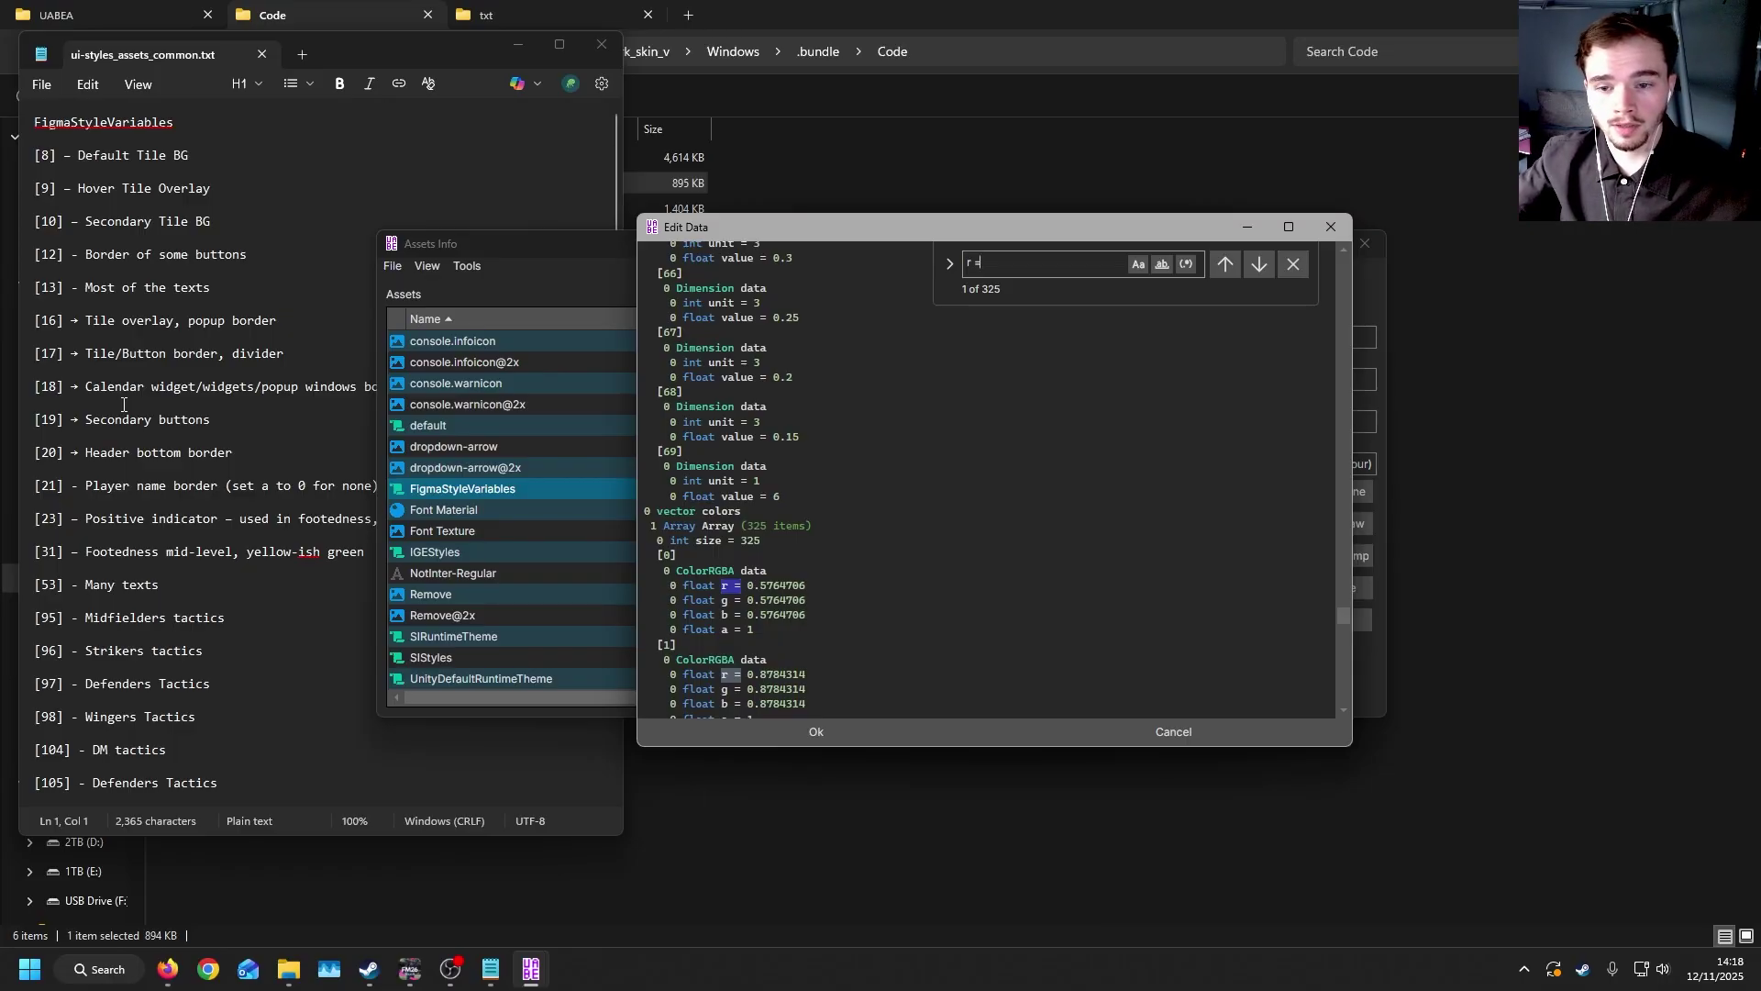
pyautogui.scroll(-15, 907, 563)
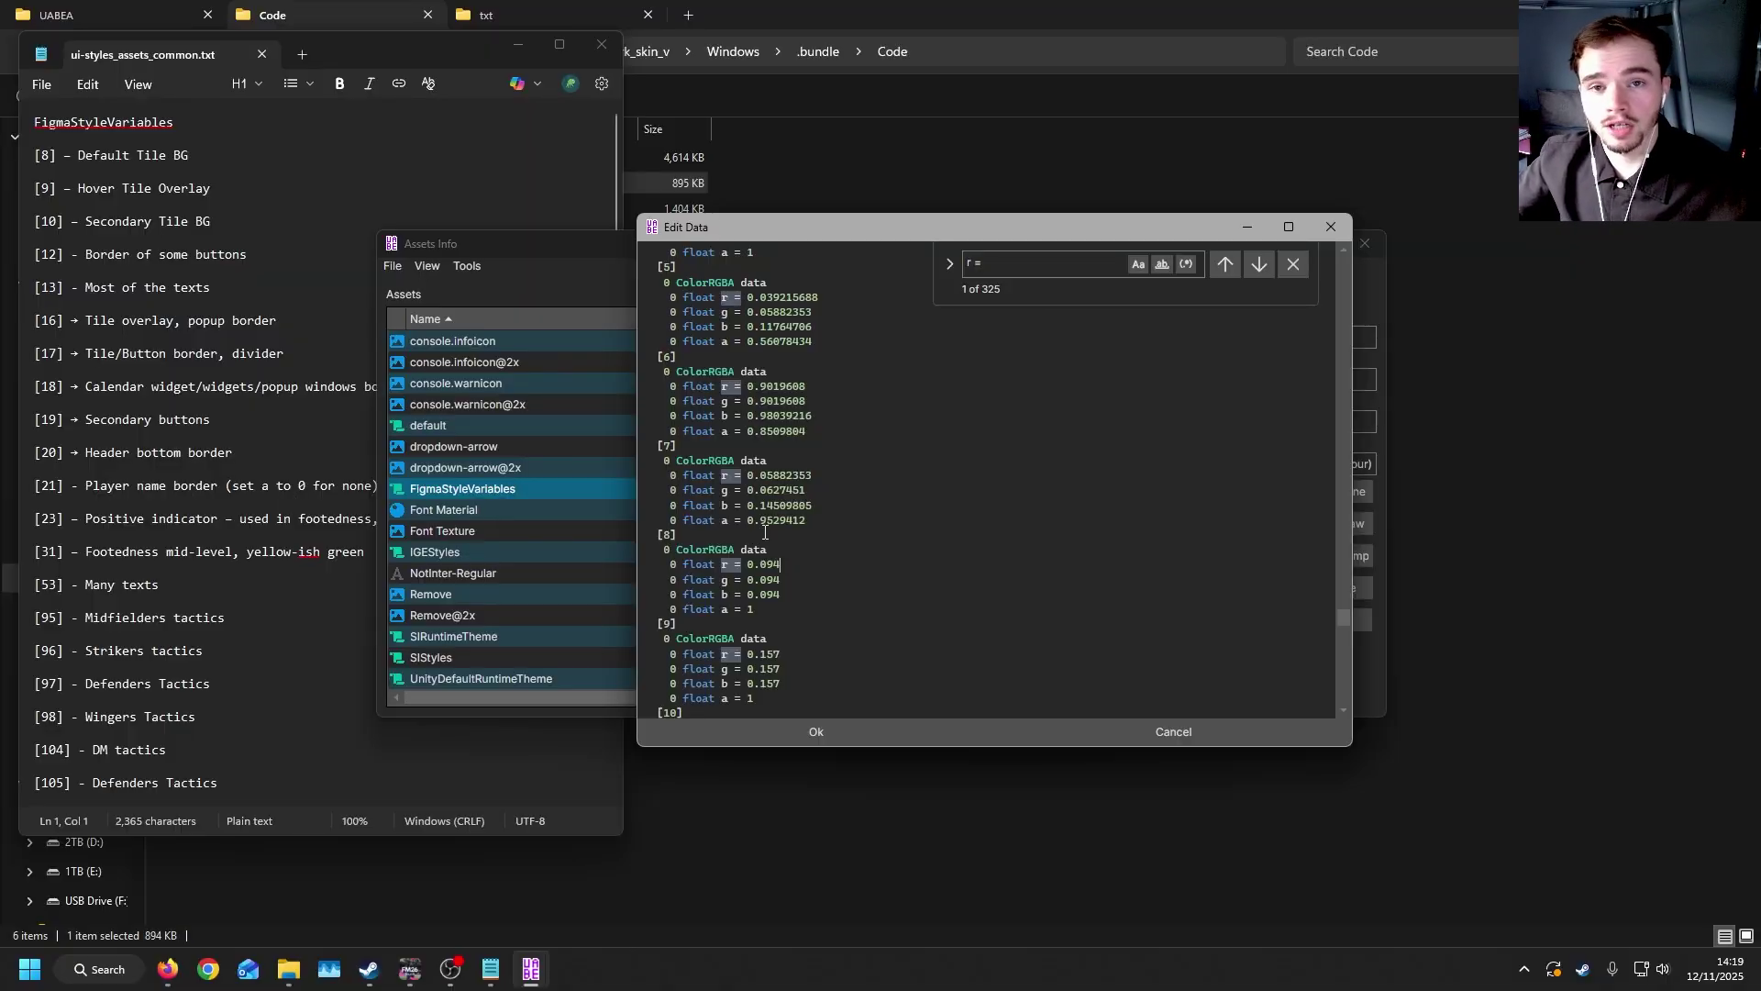
pyautogui.click(869, 736)
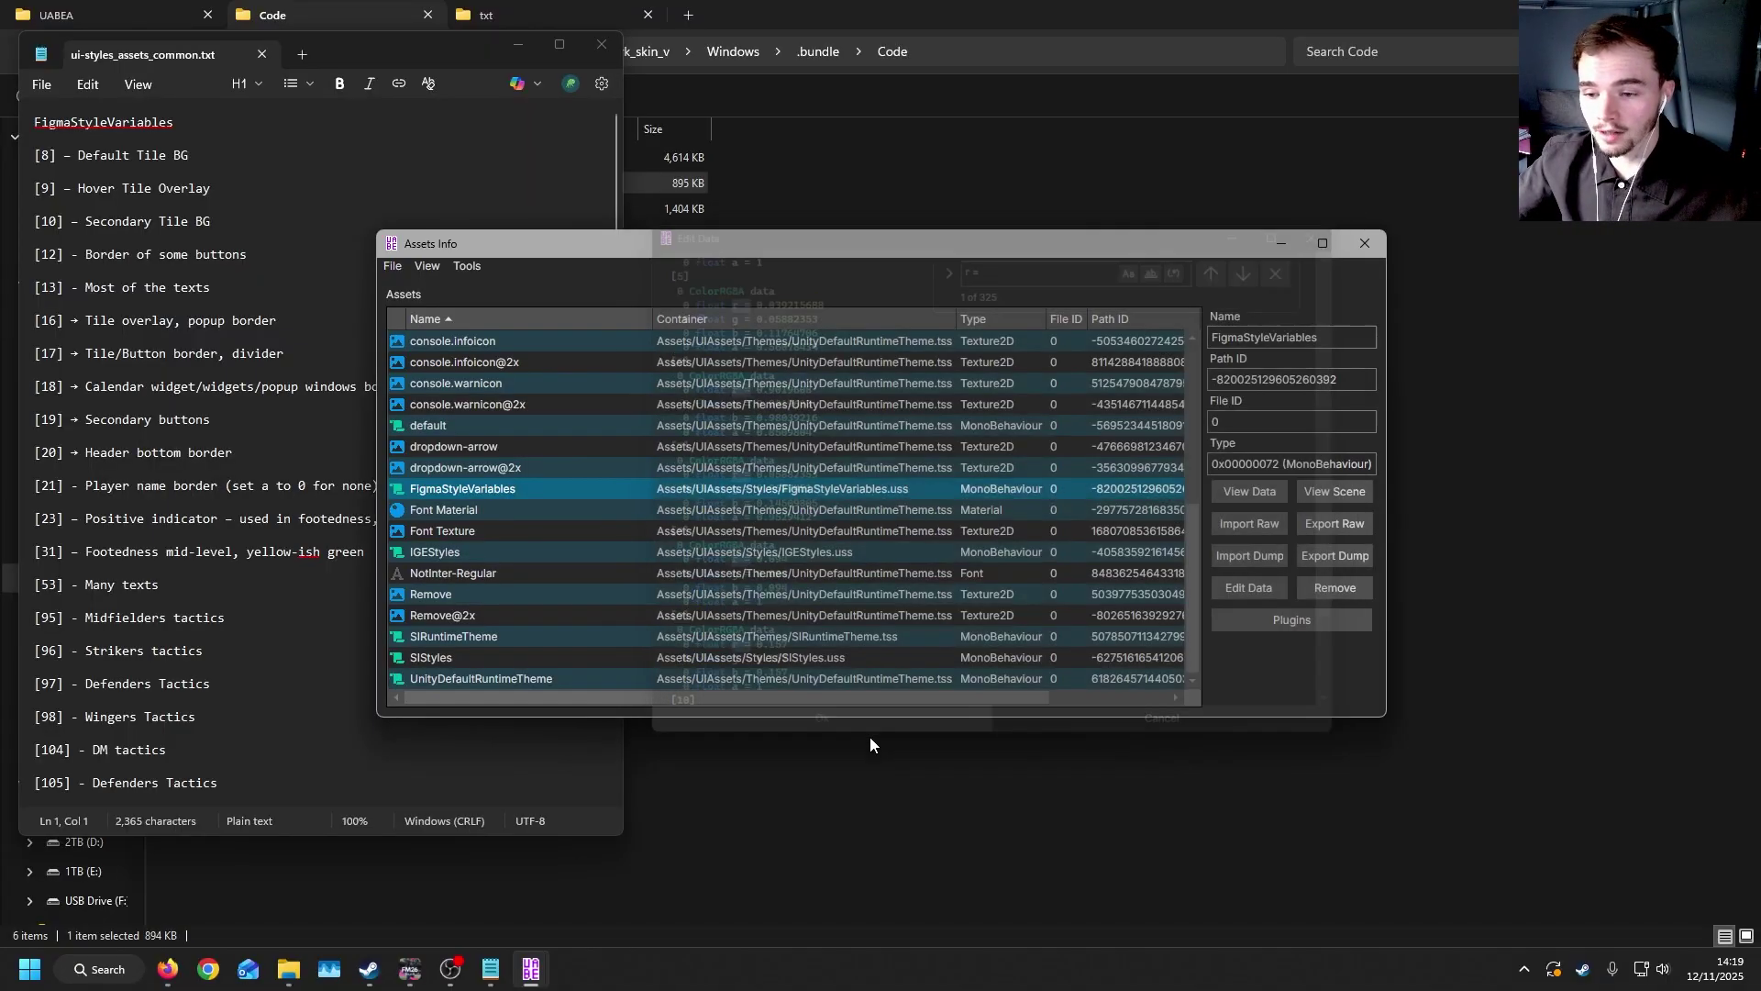
pyautogui.click(393, 266)
pyautogui.click(428, 317)
pyautogui.click(1365, 243)
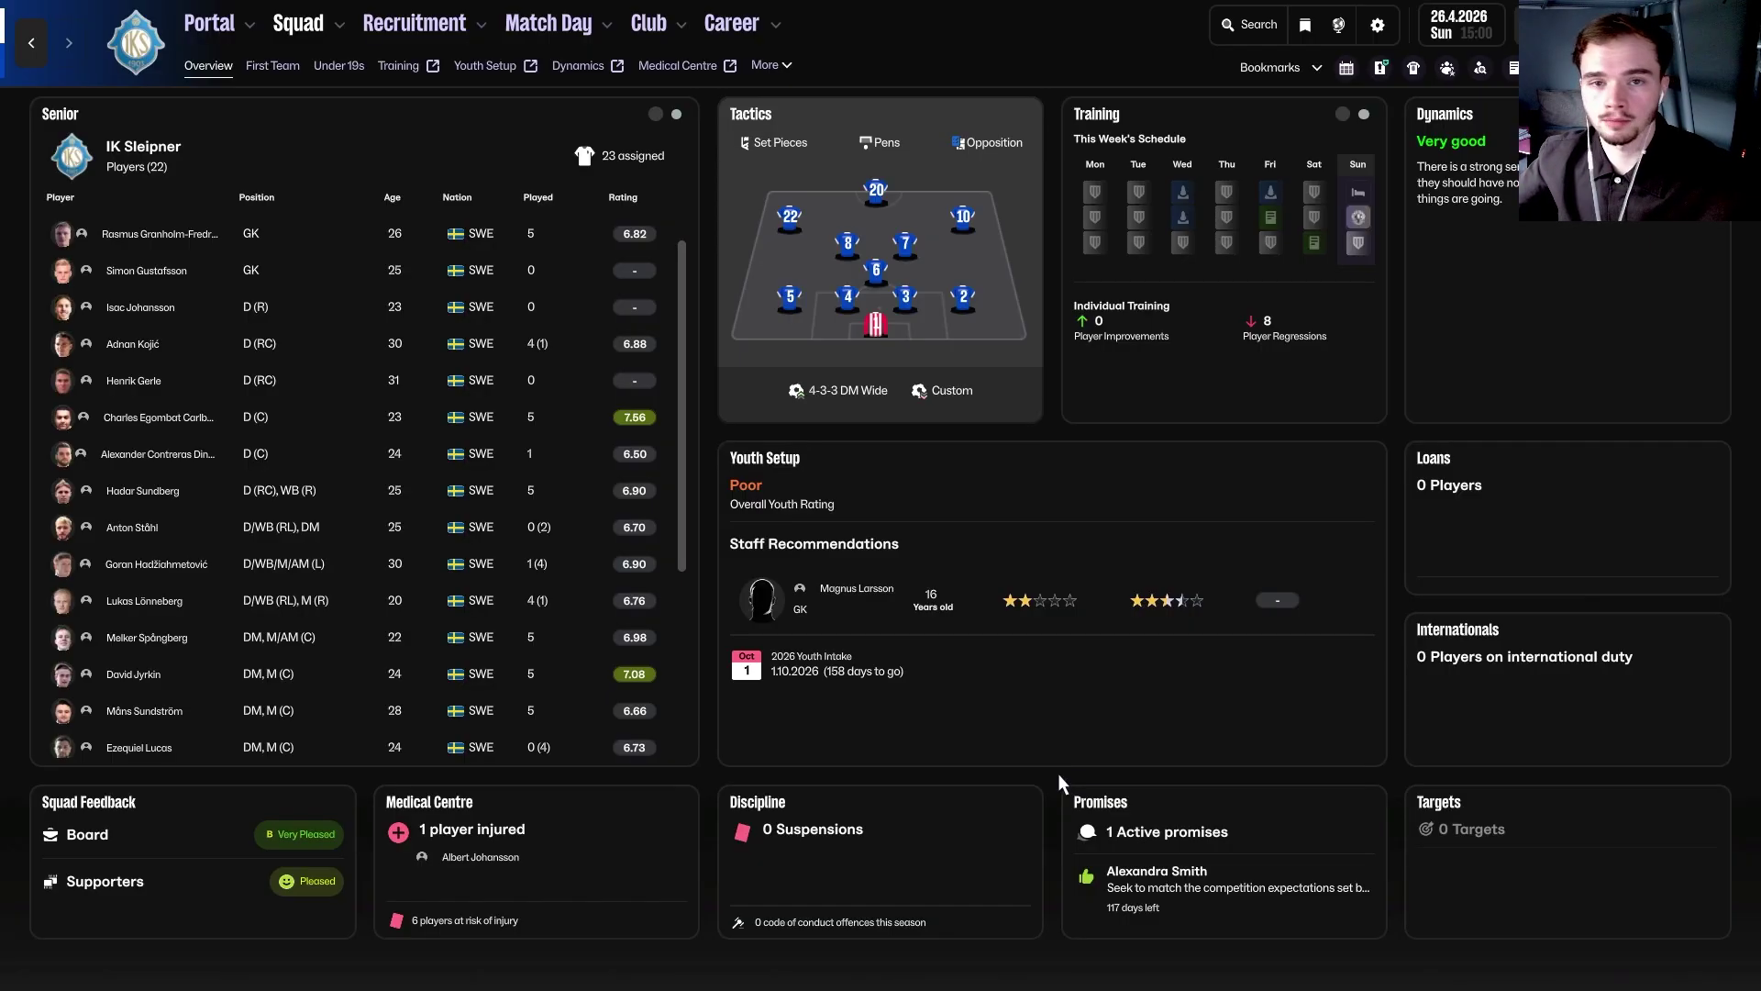
# Open the Tactics planner in Football Manager 26 to examine the skin's colors.
pyautogui.press('F4')
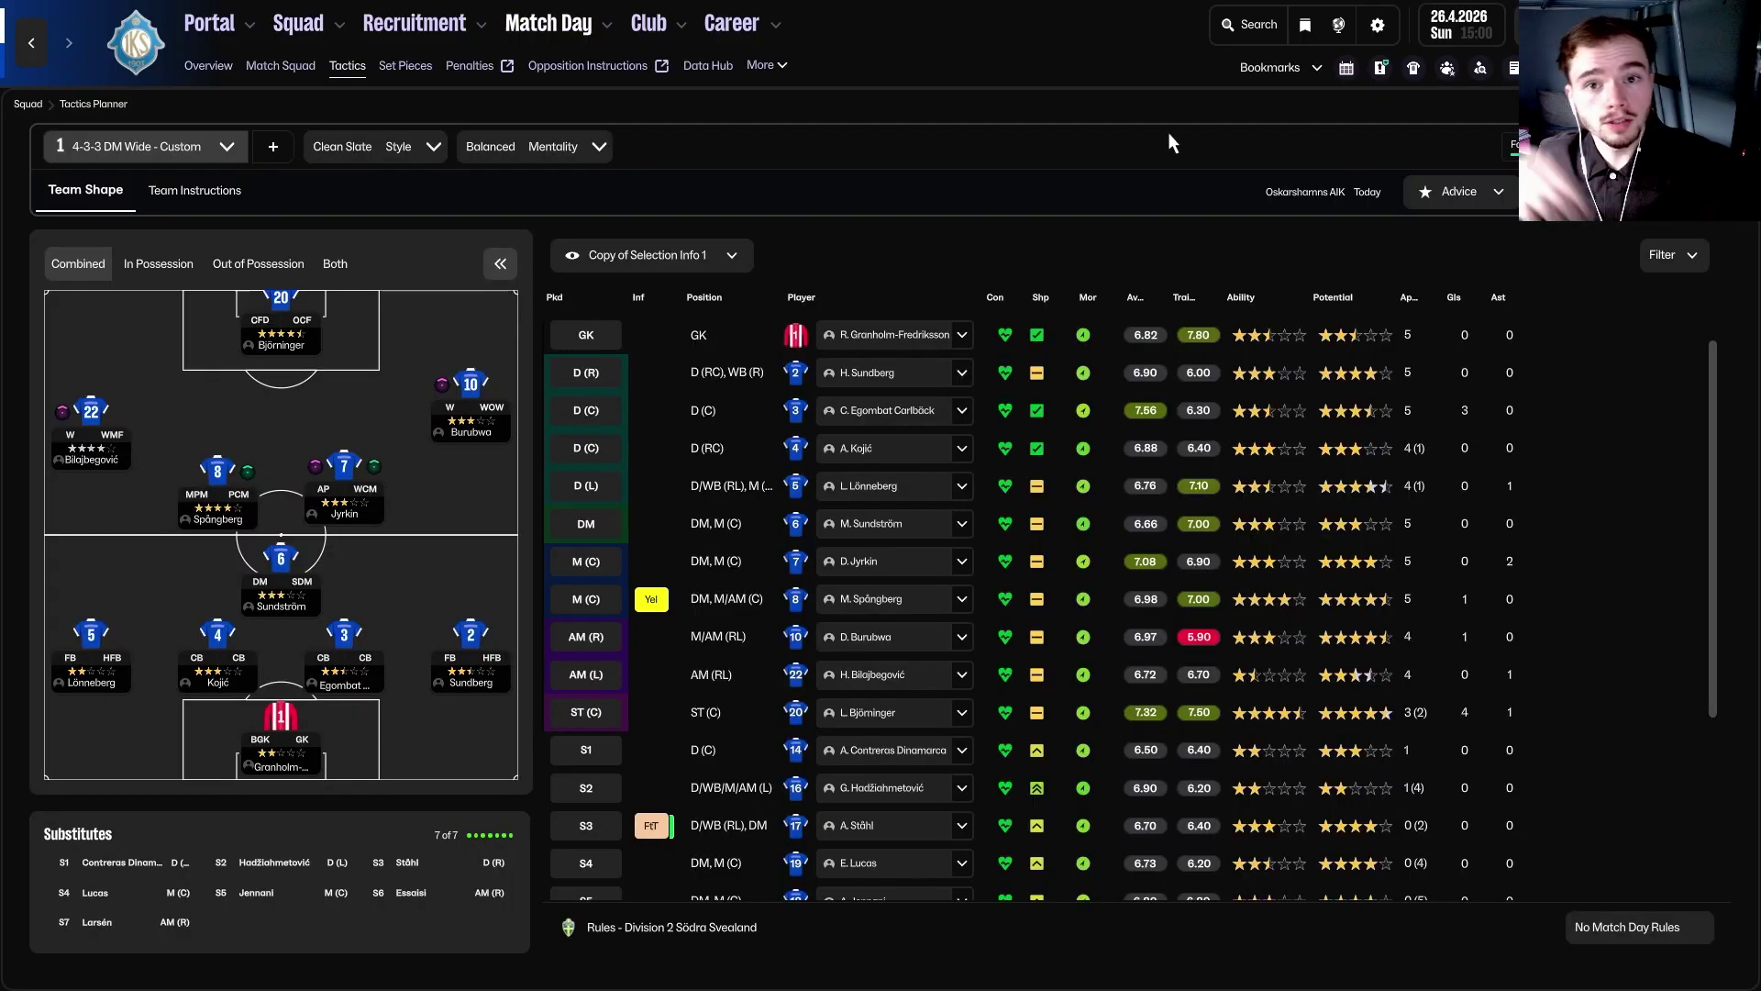